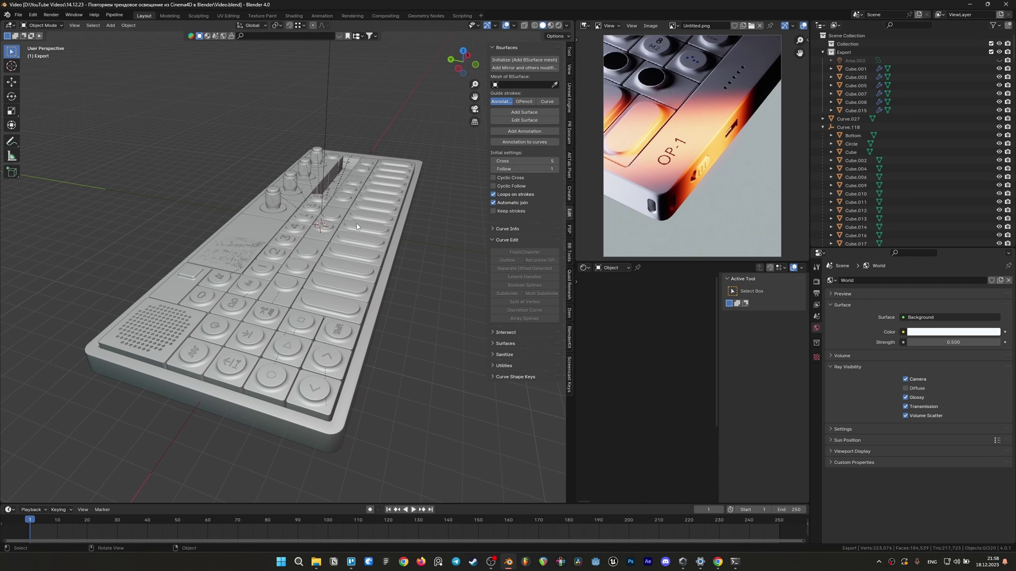
Orbit to a top-down view, then move the noisy textured cube aside and delete it.
scroll(357, 227, down, 2)
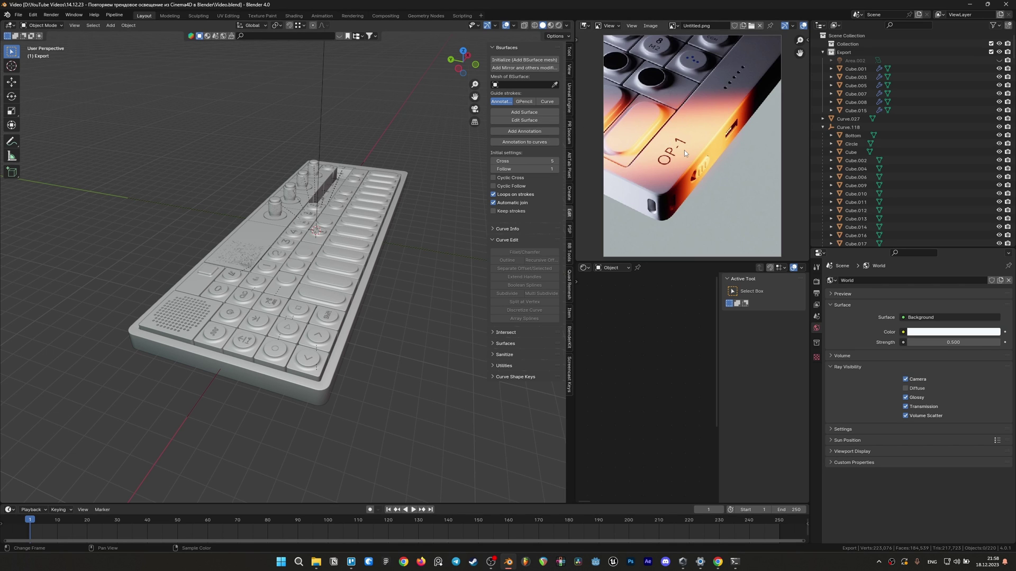
mouse_move(425, 272)
middle_down()
mouse_move(355, 401)
mouse_move(371, 313)
middle_up()
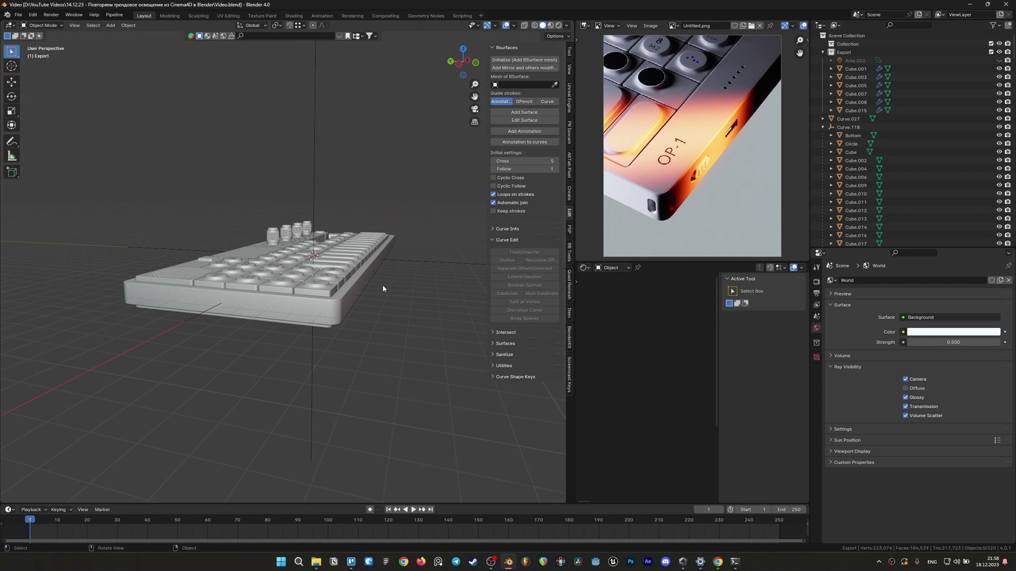
mouse_move(381, 288)
middle_down()
mouse_move(293, 406)
mouse_move(314, 341)
mouse_move(351, 316)
mouse_move(347, 342)
mouse_move(354, 319)
middle_up()
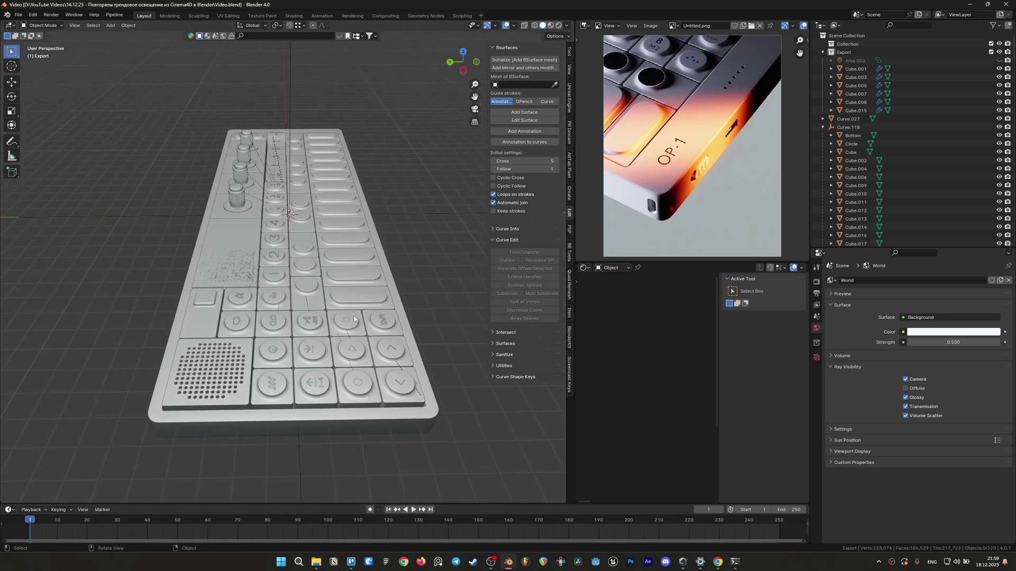
click(242, 265)
key(g)
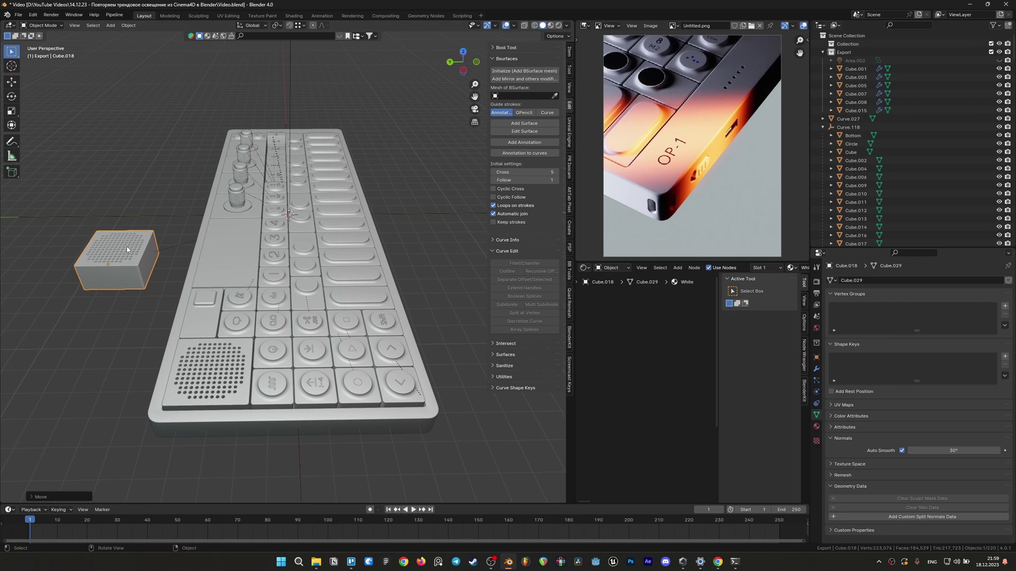
click(127, 249)
key(Delete)
Orbit around the keypad and inspect the pieces Cube.007, Tangent.016 and Cube.001.
middle_drag(127, 249, 289, 239)
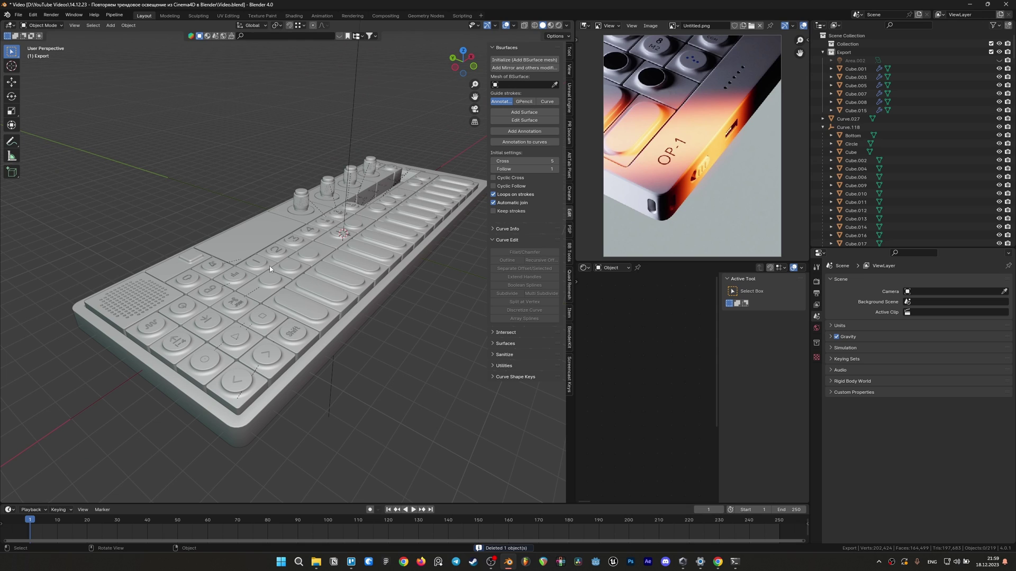
scroll(239, 332, up, 2)
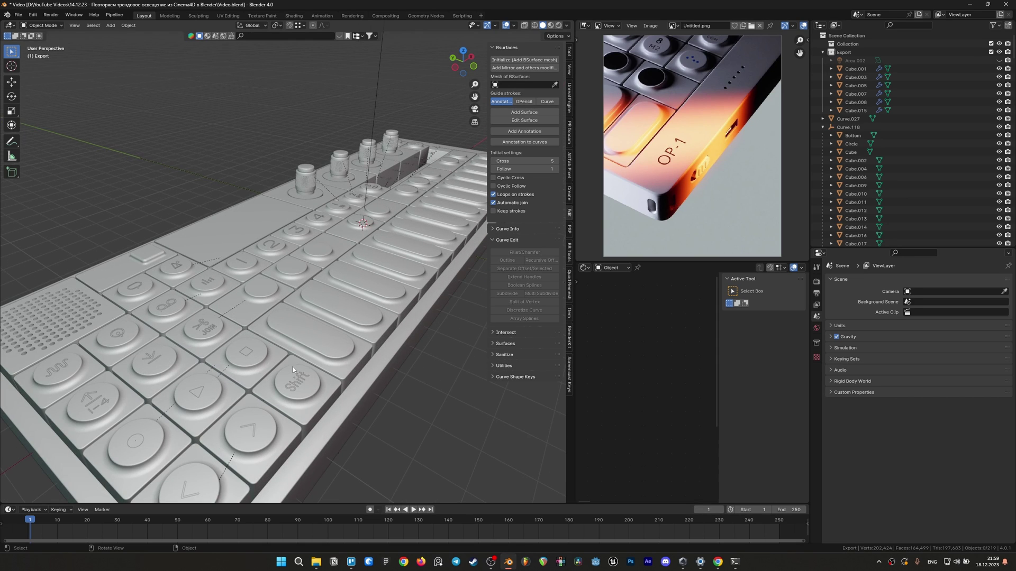
mouse_move(294, 351)
middle_down()
mouse_move(421, 166)
mouse_move(326, 236)
mouse_move(330, 295)
mouse_move(237, 384)
middle_up()
click(326, 236)
click(330, 294)
scroll(329, 292, down, 5)
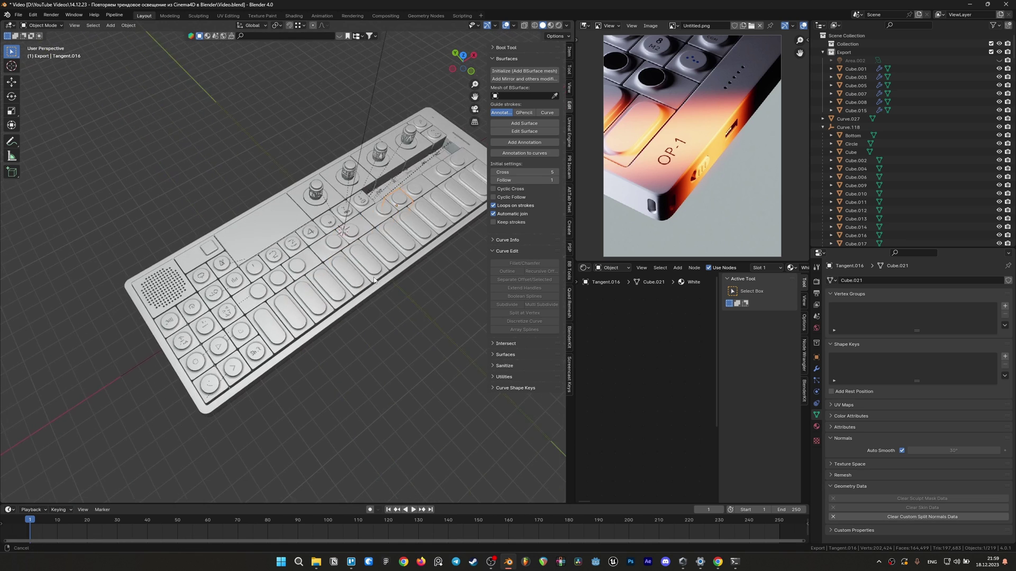
scroll(237, 385, up, 4)
scroll(237, 385, down, 4)
scroll(280, 335, up, 1)
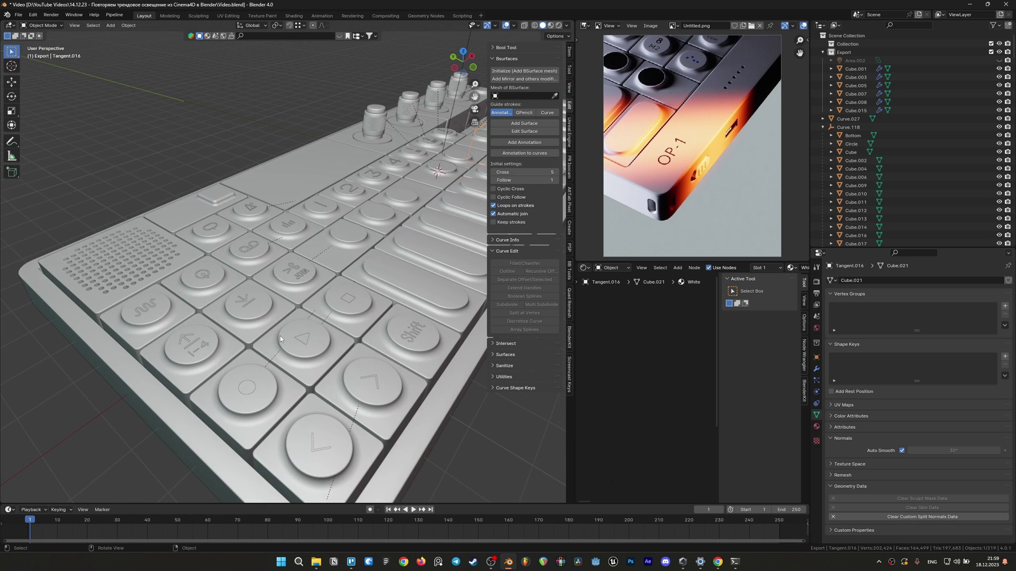
click(281, 336)
scroll(283, 326, up, 1)
scroll(283, 326, down, 2)
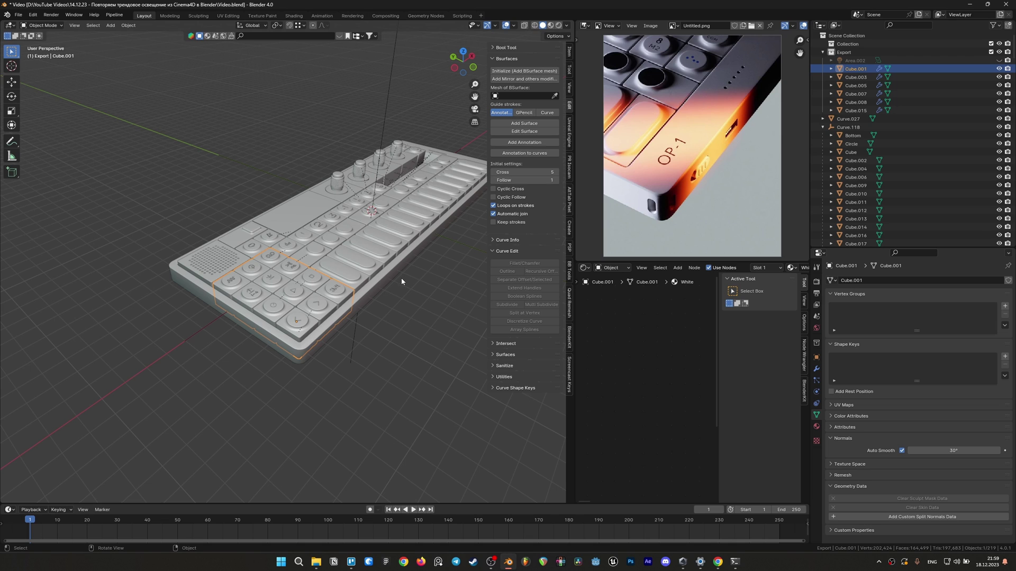
Orbit the keyboard to a steep top-down view and bring up the Add menu.
mouse_move(401, 281)
middle_down()
mouse_move(413, 320)
mouse_move(392, 309)
middle_up()
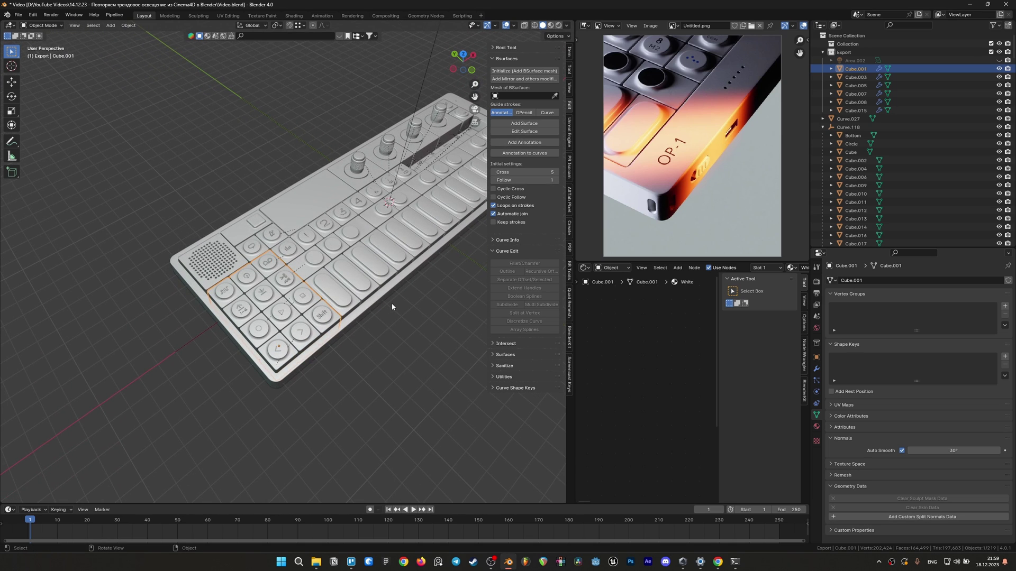
middle_drag(394, 308, 366, 223)
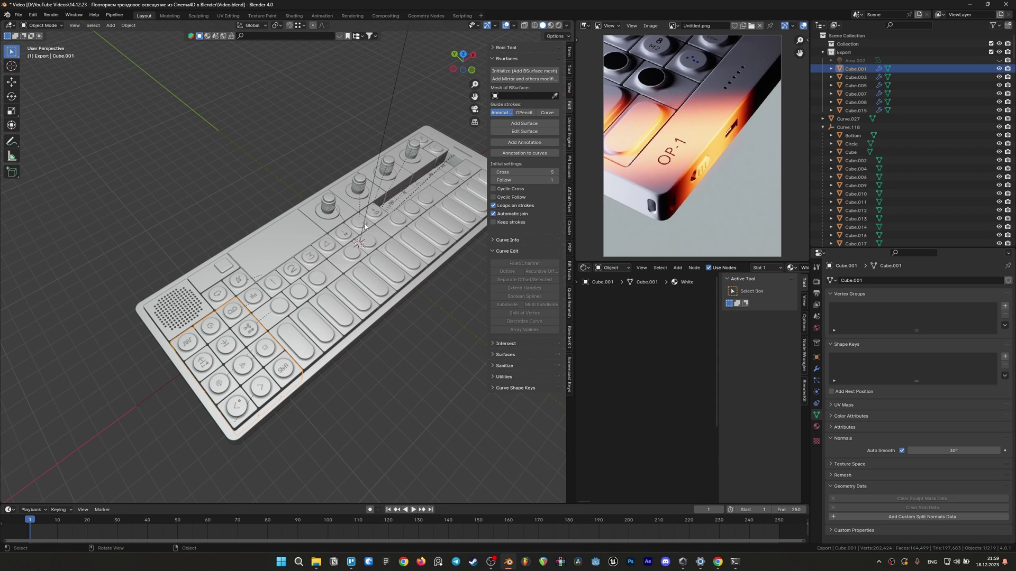
middle_drag(319, 284, 366, 230)
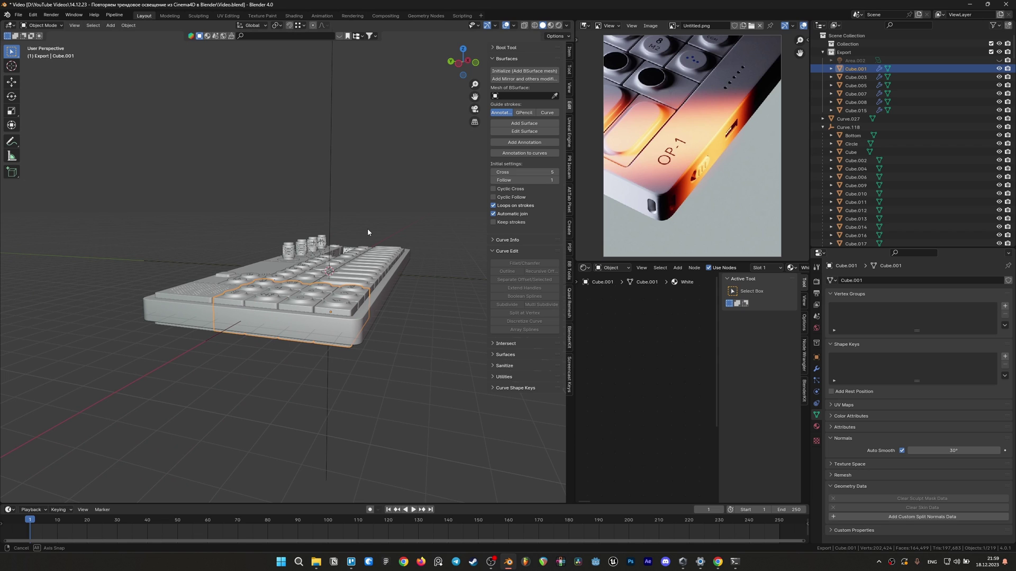
middle_drag(365, 230, 325, 300)
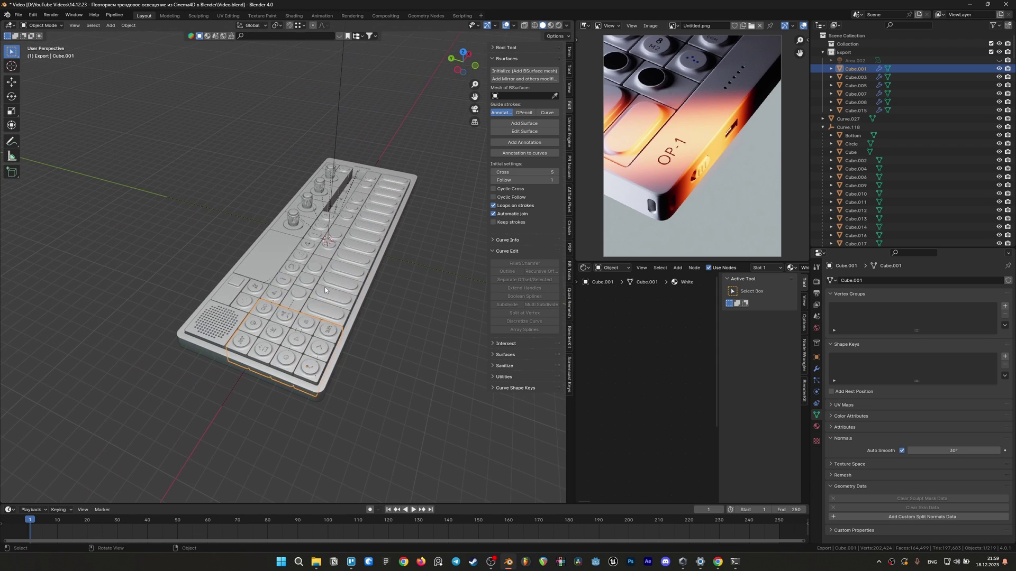
key(shift+a)
Add a camera, dolly it along its Z axis, and look through it.
click(299, 421)
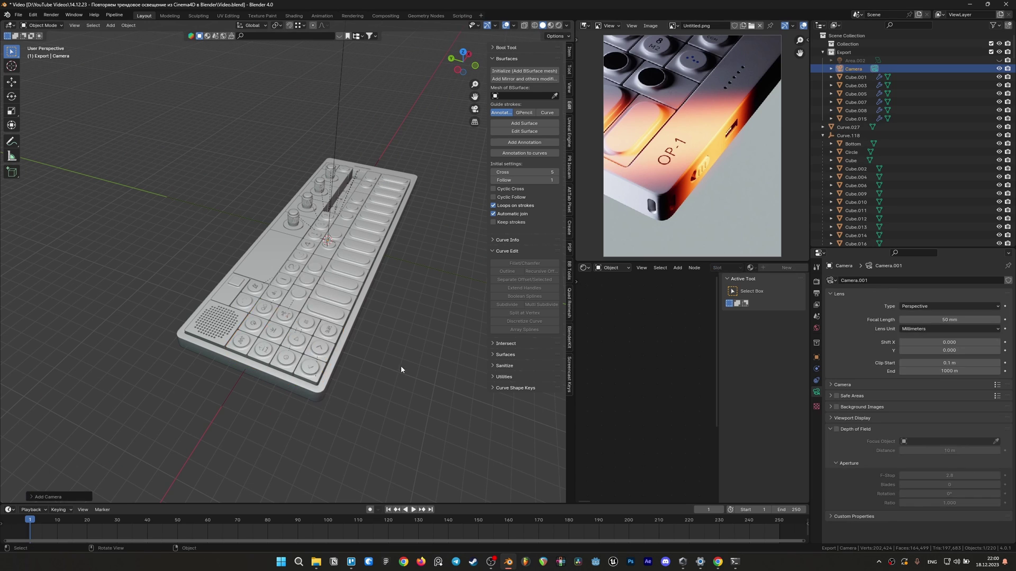
middle_drag(401, 367, 312, 339)
key(g)
key(z)
key(z)
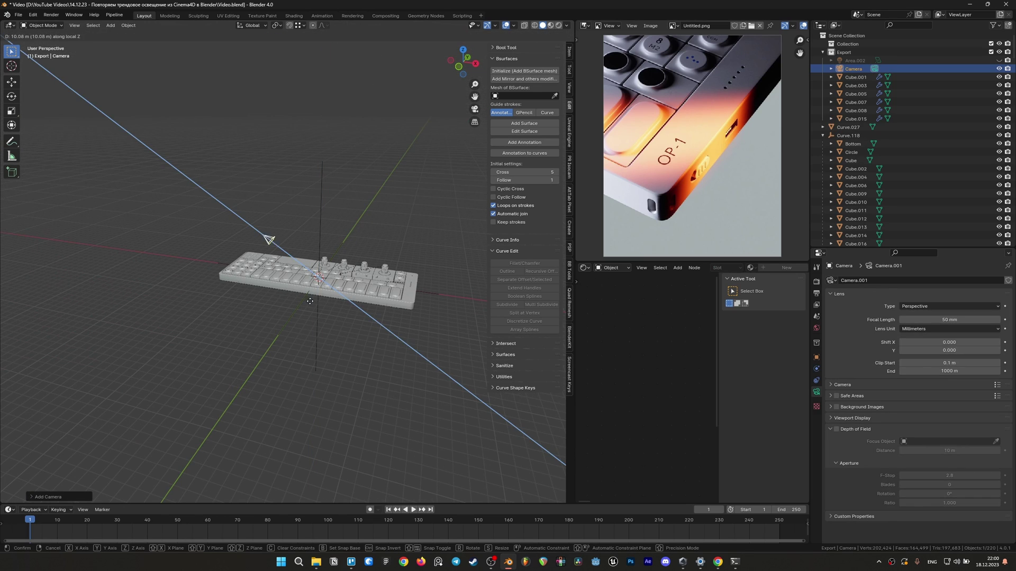
click(259, 261)
key(grave)
click(223, 326)
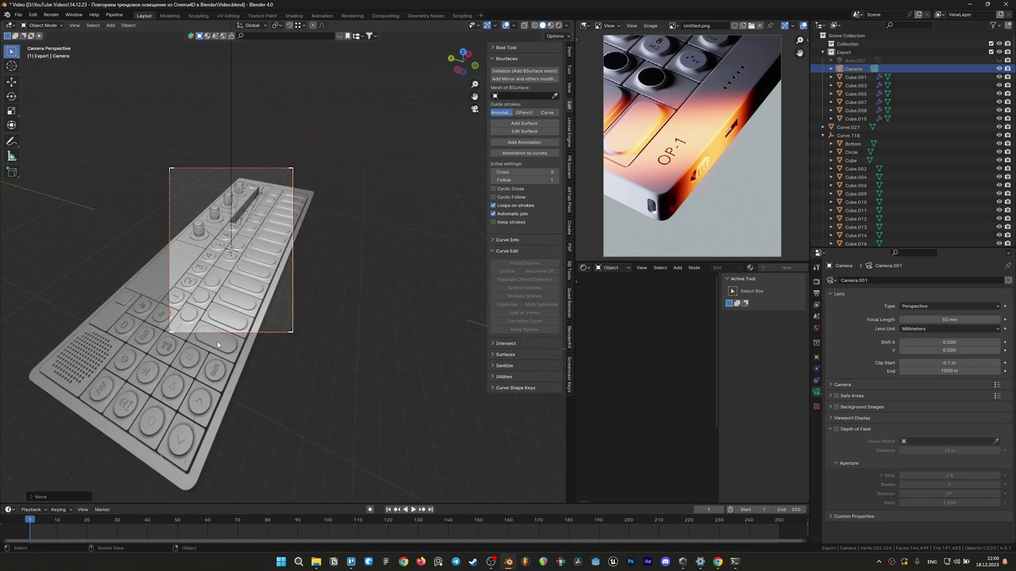
Swing the camera lower, move it closer to the keyboard, and rotate the framing.
middle_drag(266, 260, 223, 338)
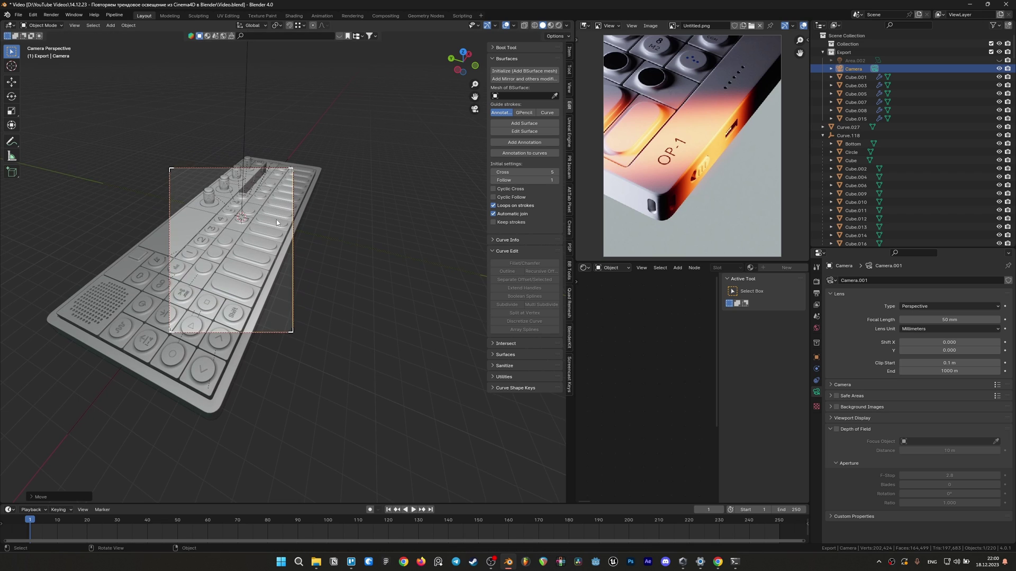
key(g)
key(z)
key(z)
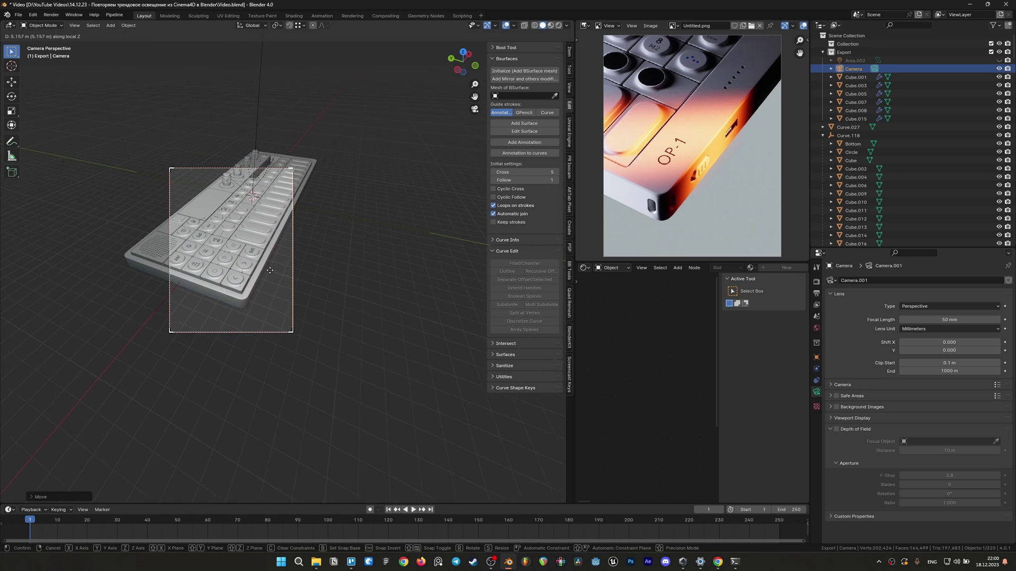
click(298, 233)
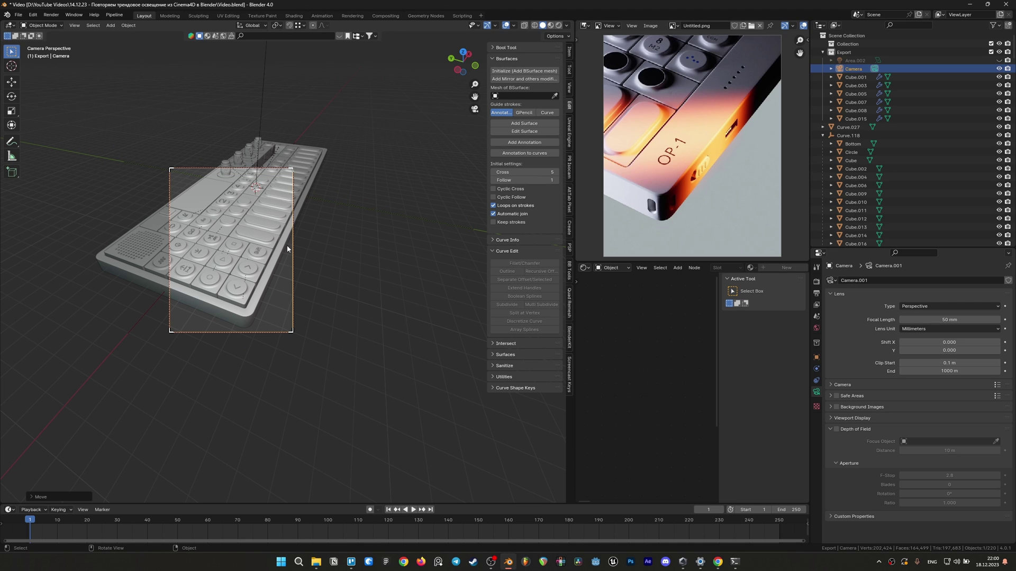
key(r)
click(889, 280)
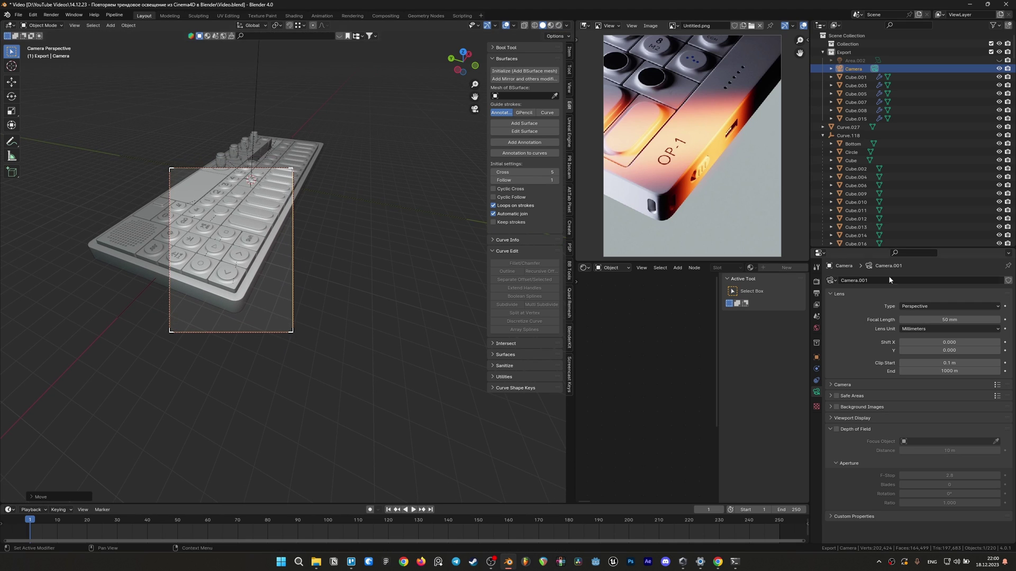
Review the 1200×1600 output and white world background, adjust framing, and save Video.blend.
click(816, 282)
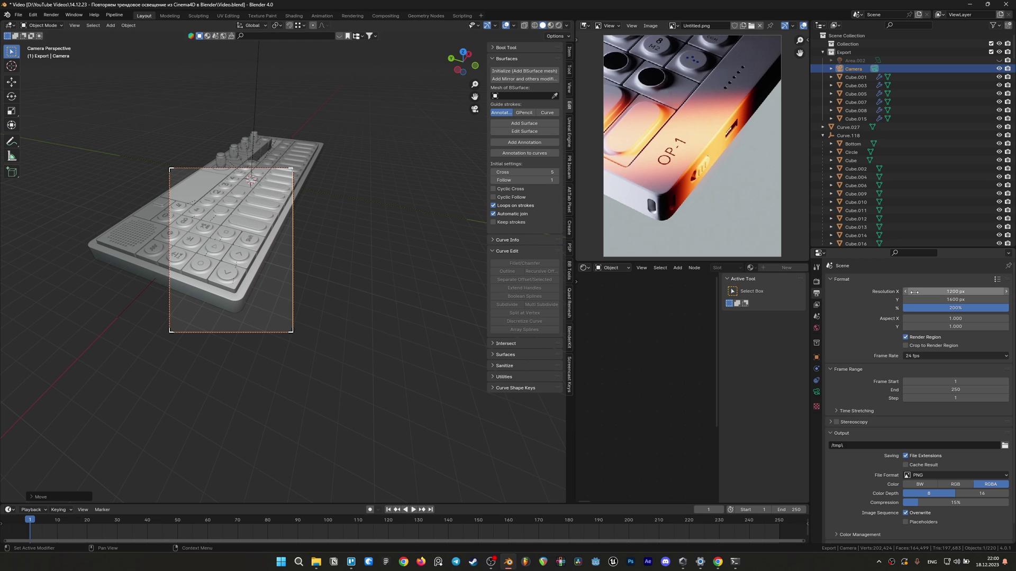
click(816, 328)
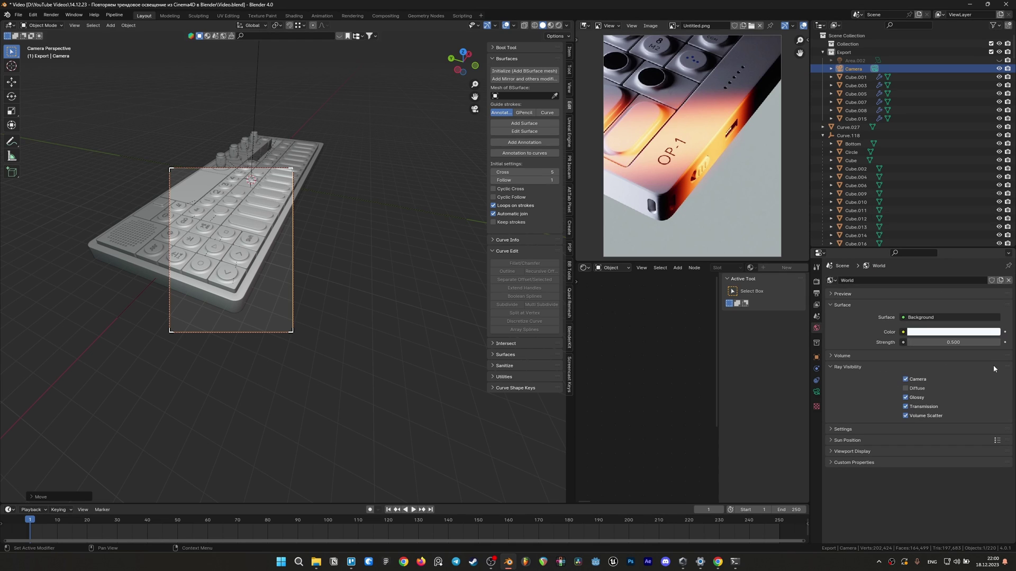
click(955, 333)
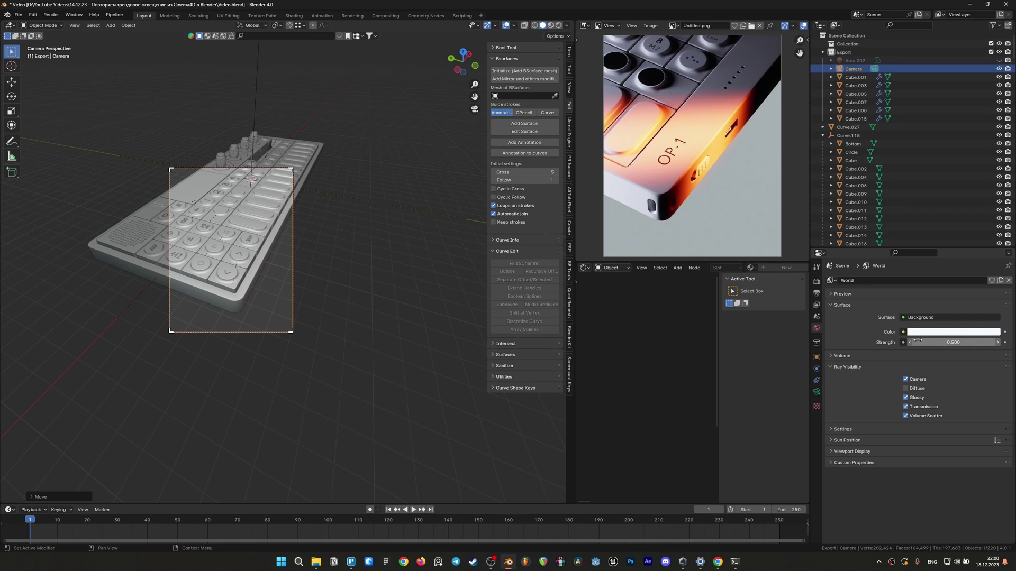
click(944, 332)
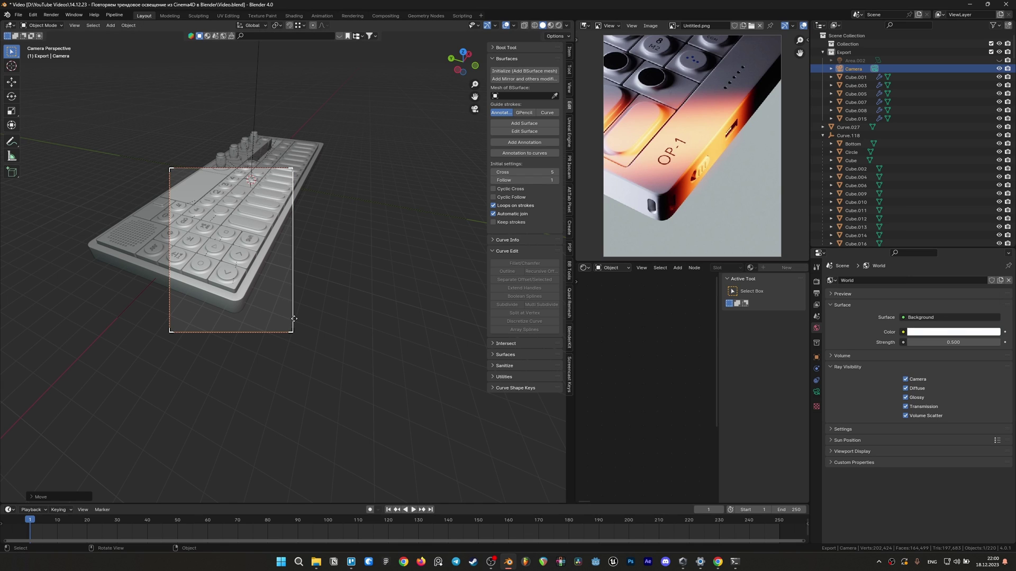
drag(277, 322, 301, 353)
key(ctrl+s)
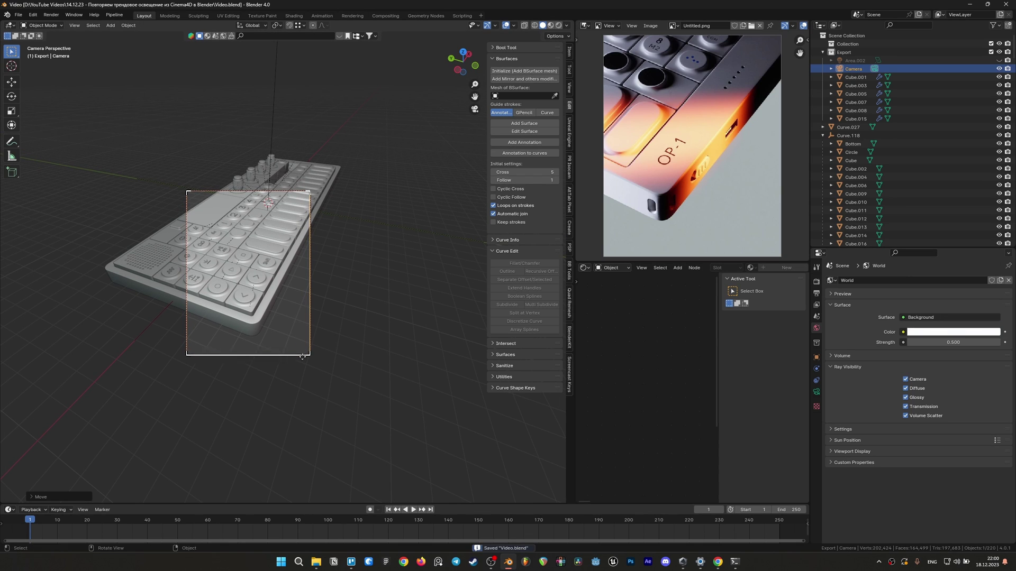
Switch the camera lens to orthographic and lower its orthographic scale.
click(817, 393)
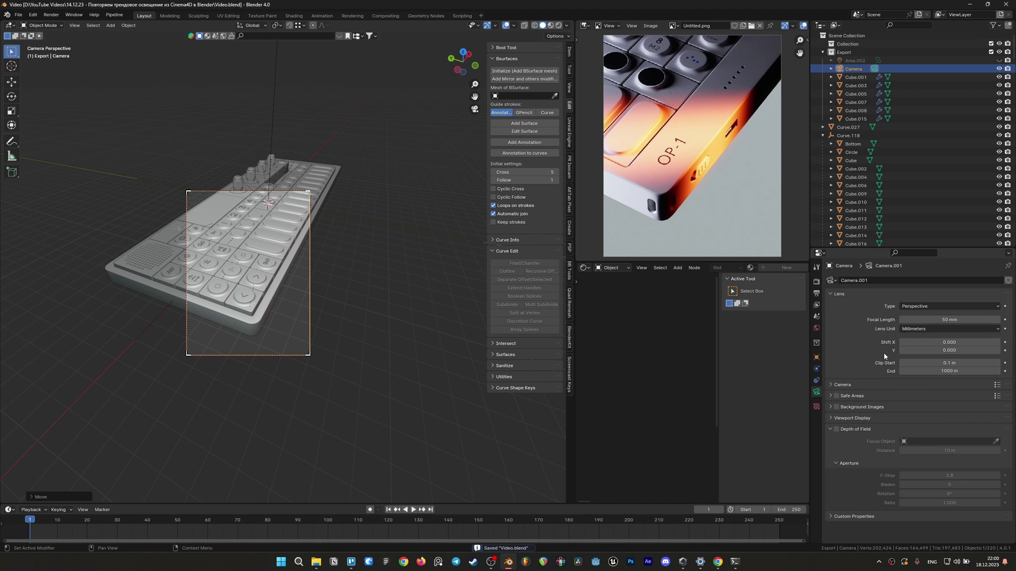
click(923, 306)
click(921, 327)
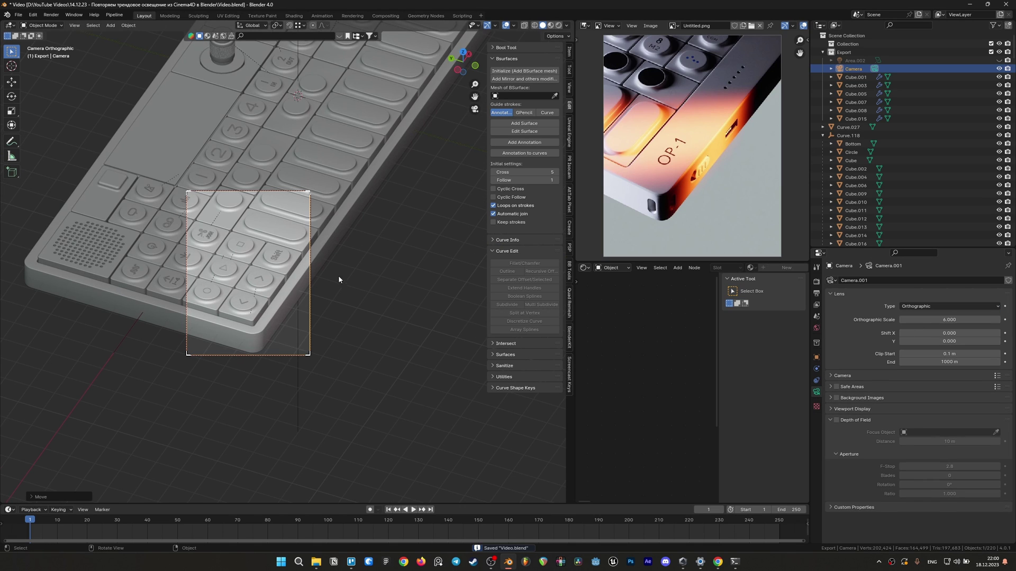
drag(338, 275, 303, 293)
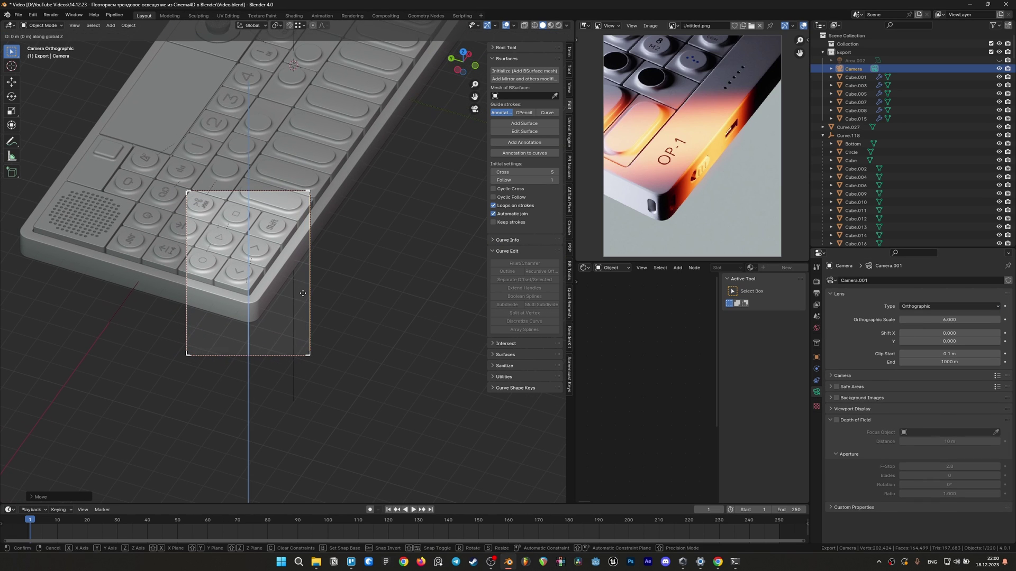
mouse_move(949, 320)
mouse_down()
mouse_move(931, 320)
mouse_move(973, 320)
mouse_up()
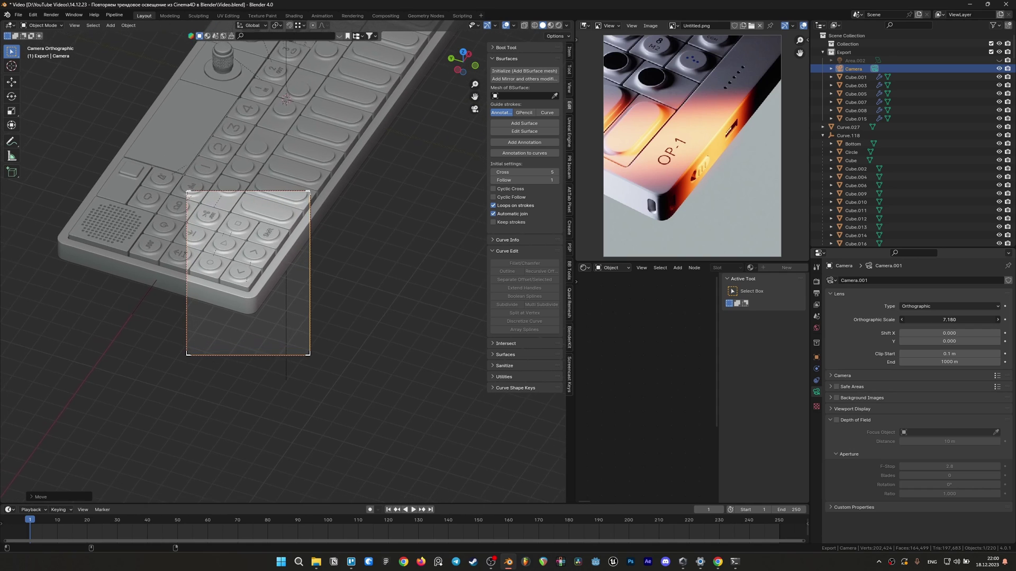
Reposition and slightly rotate the camera over the number keypad, then save Video.blend.
key(g)
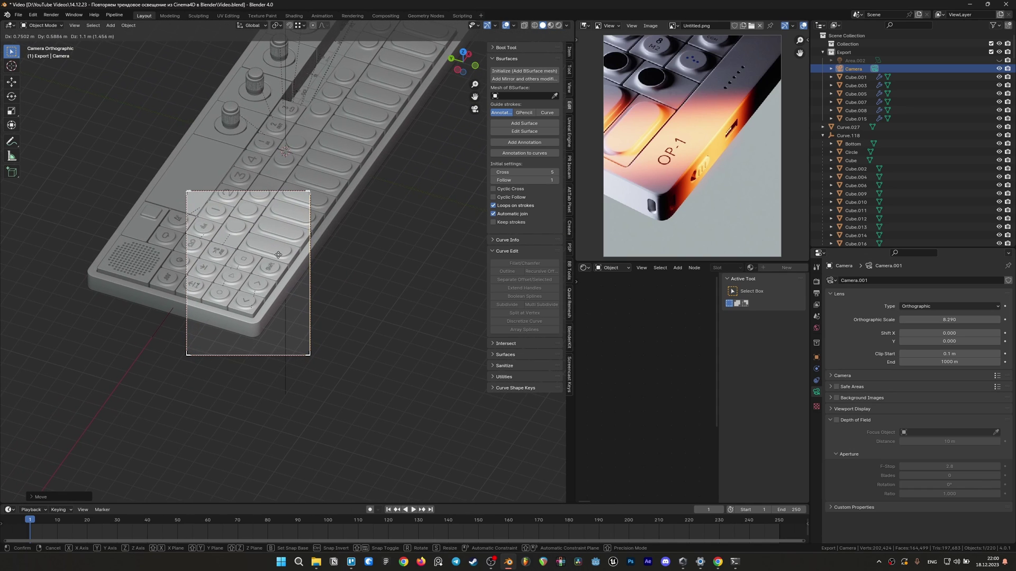
click(278, 249)
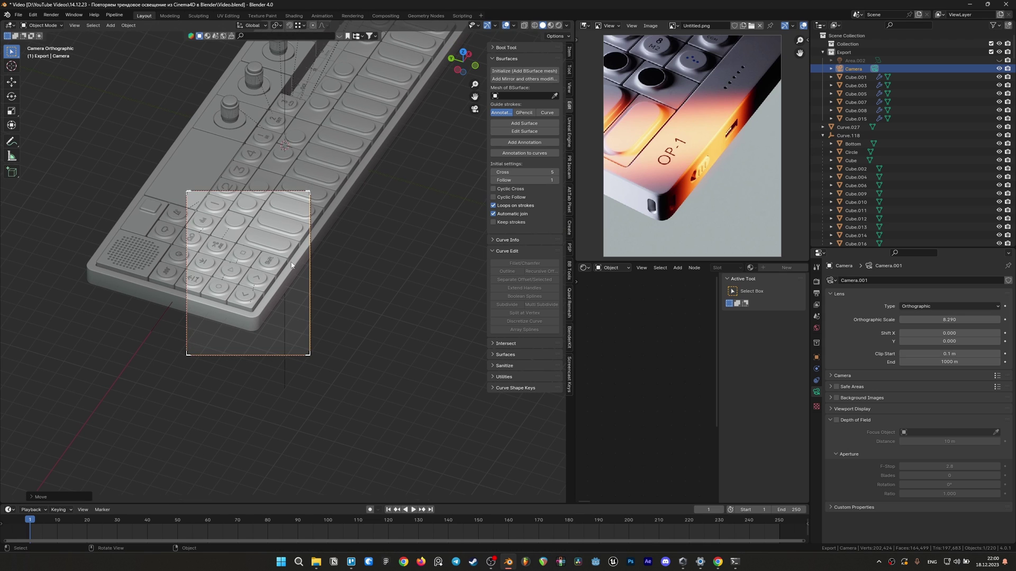
key(r)
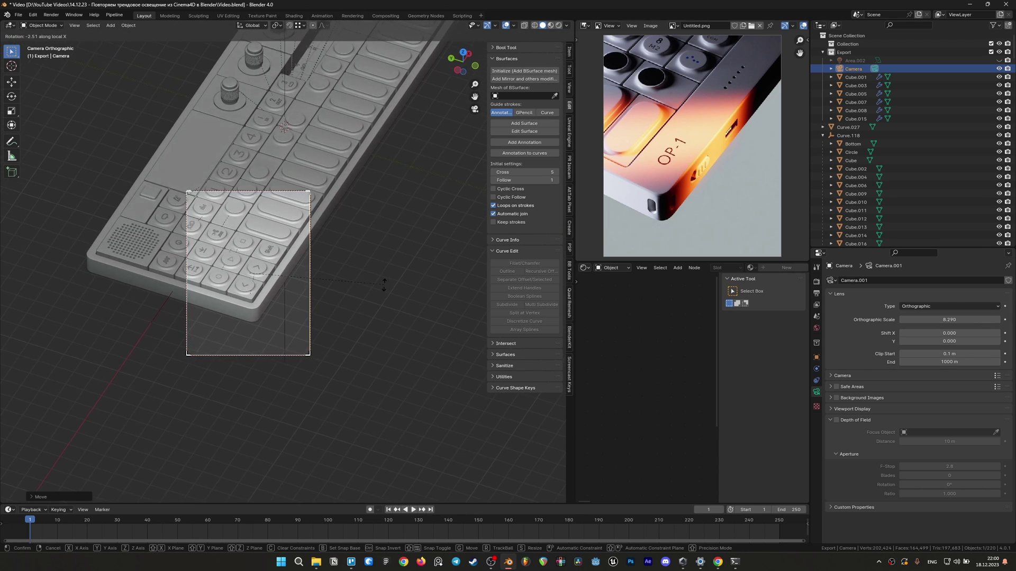
key(Return)
key(g)
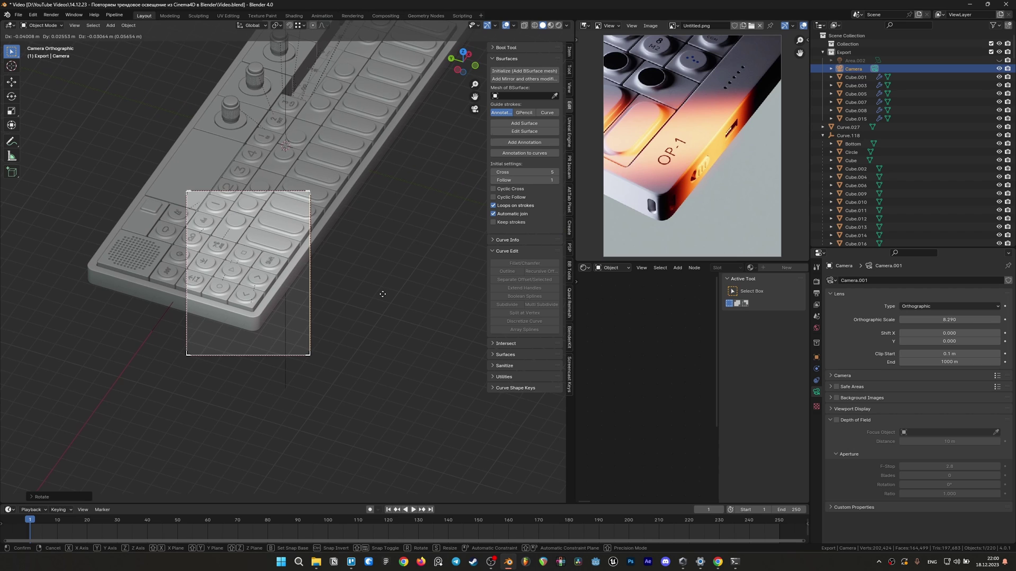
click(380, 294)
scroll(318, 287, up, 1)
scroll(318, 286, up, 1)
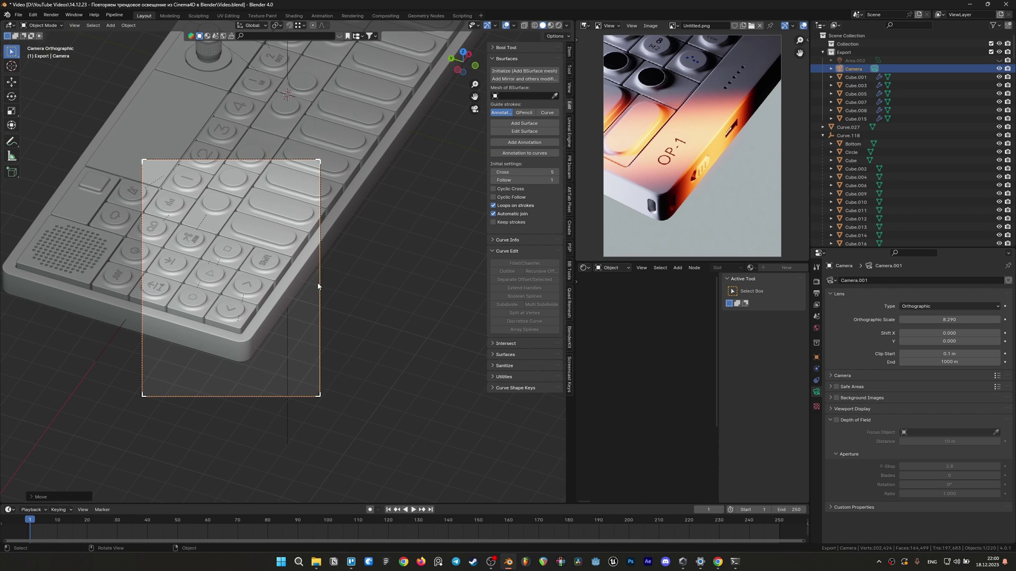
key(ctrl+s)
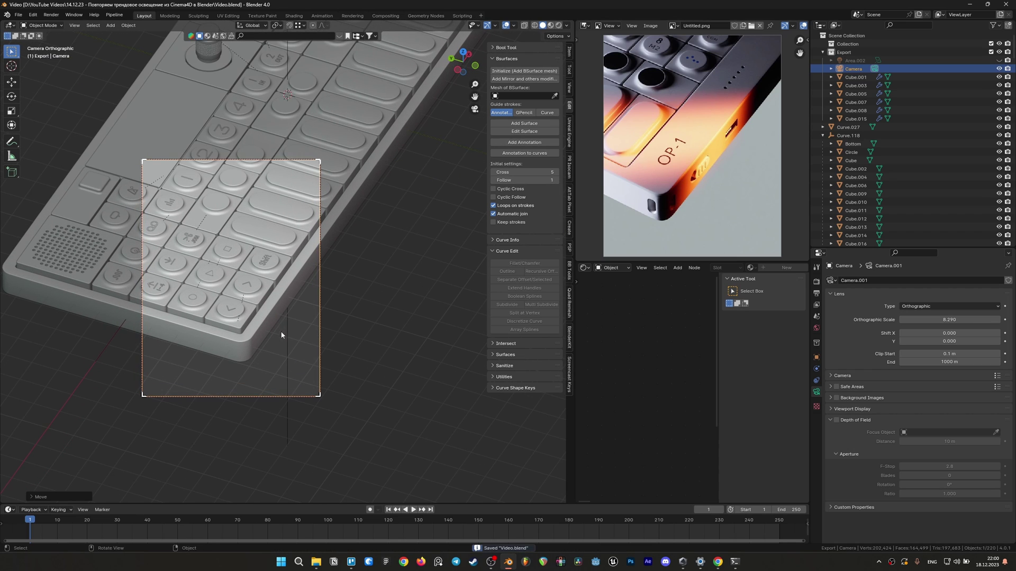
shift+middle_drag(281, 335, 347, 320)
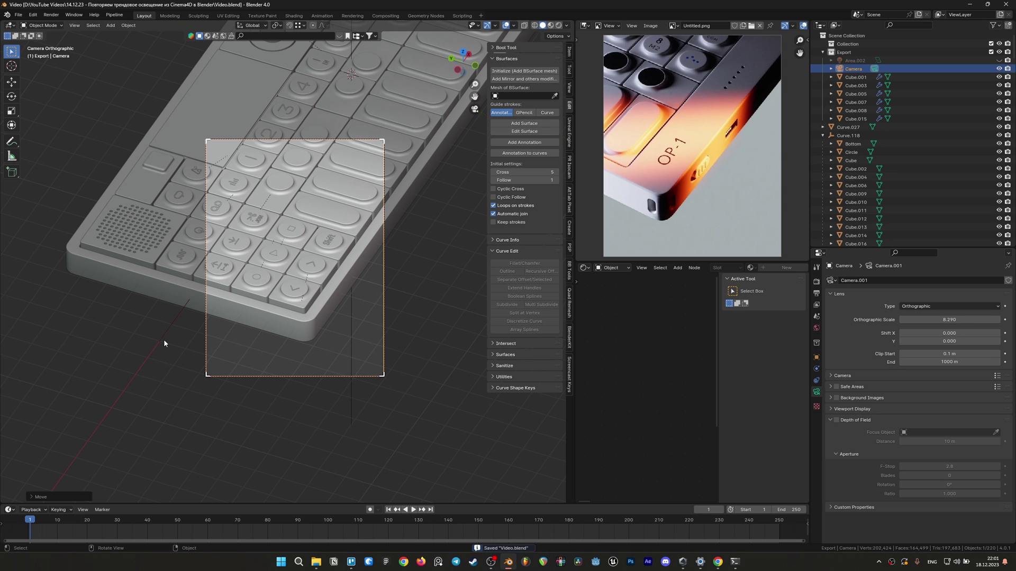
Switch the viewport to Rendered shading and check the world background colour.
key(z)
click(290, 245)
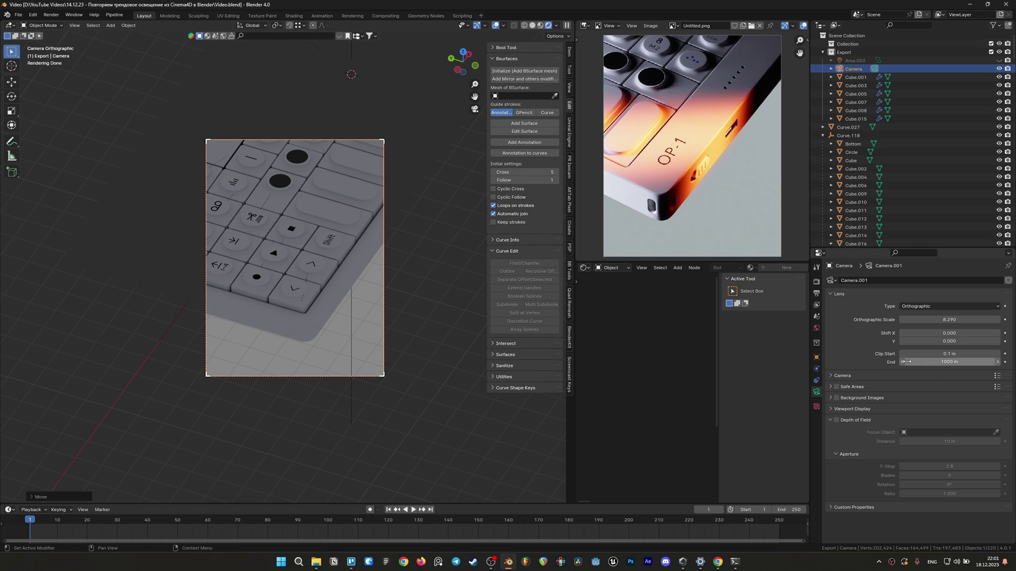
click(816, 328)
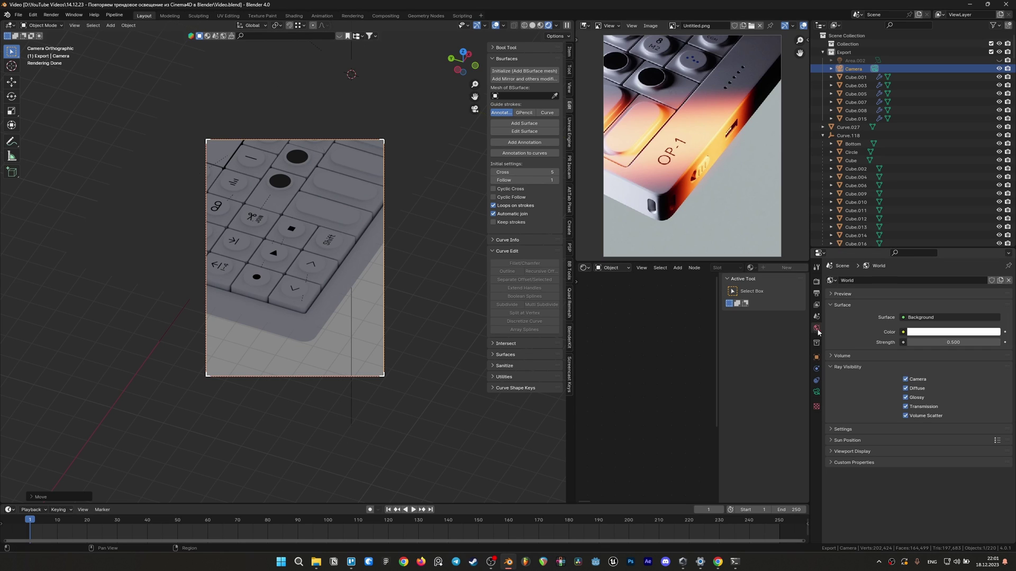
click(964, 332)
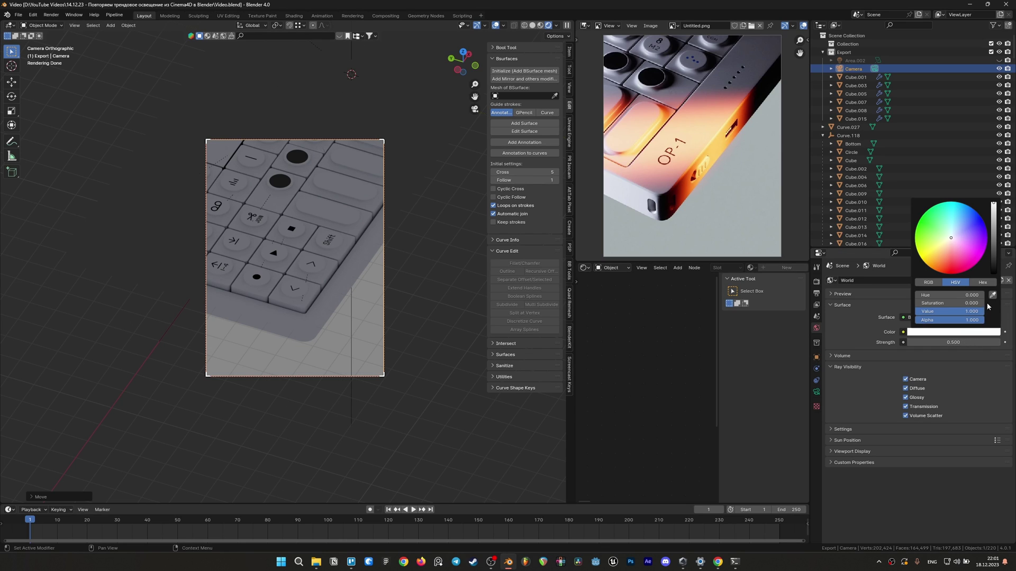
Set the world Strength to 0, save Video.blend, and hide viewport overlays.
click(947, 342)
text(0)
key(Return)
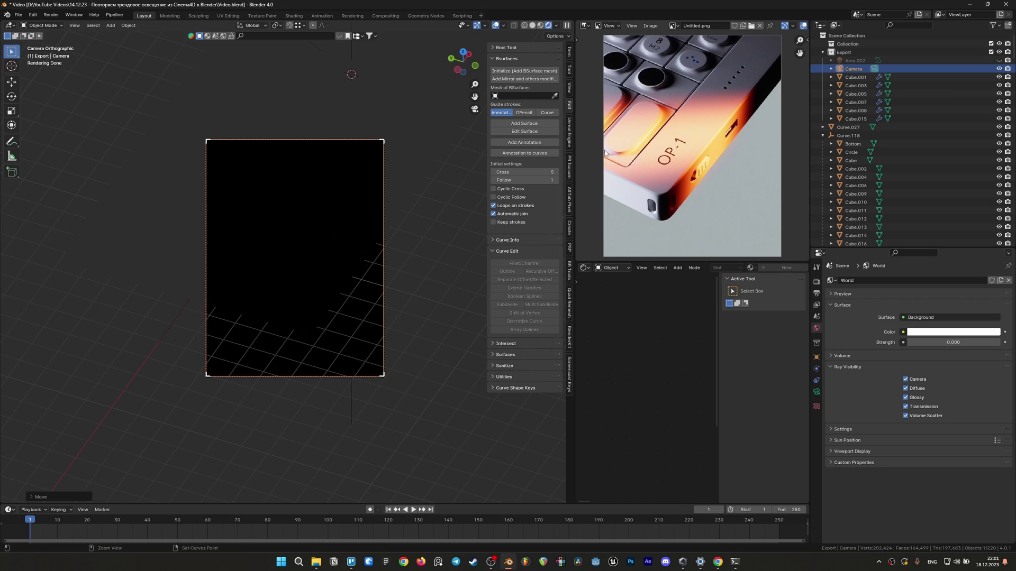
key(ctrl+s)
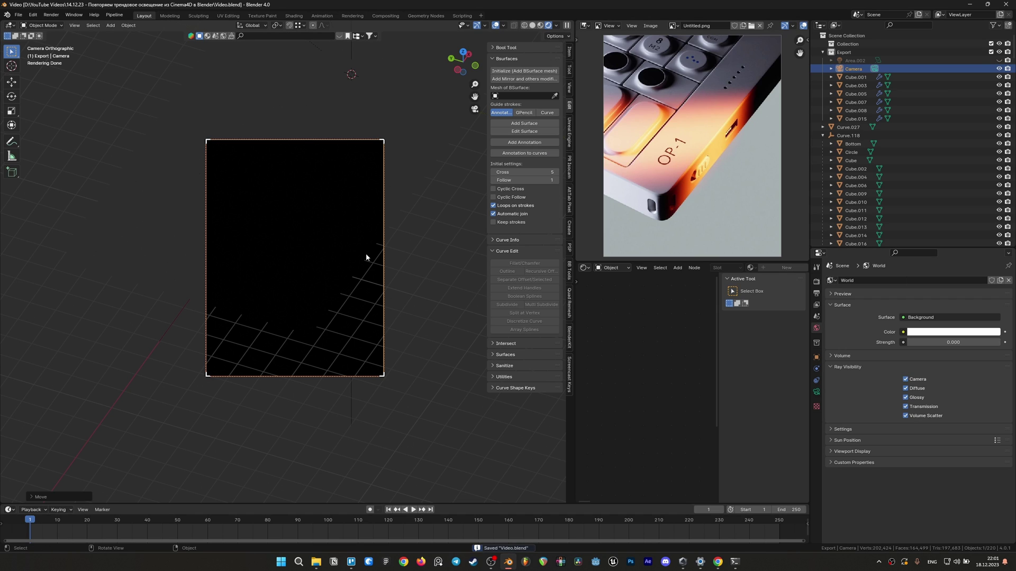
click(495, 25)
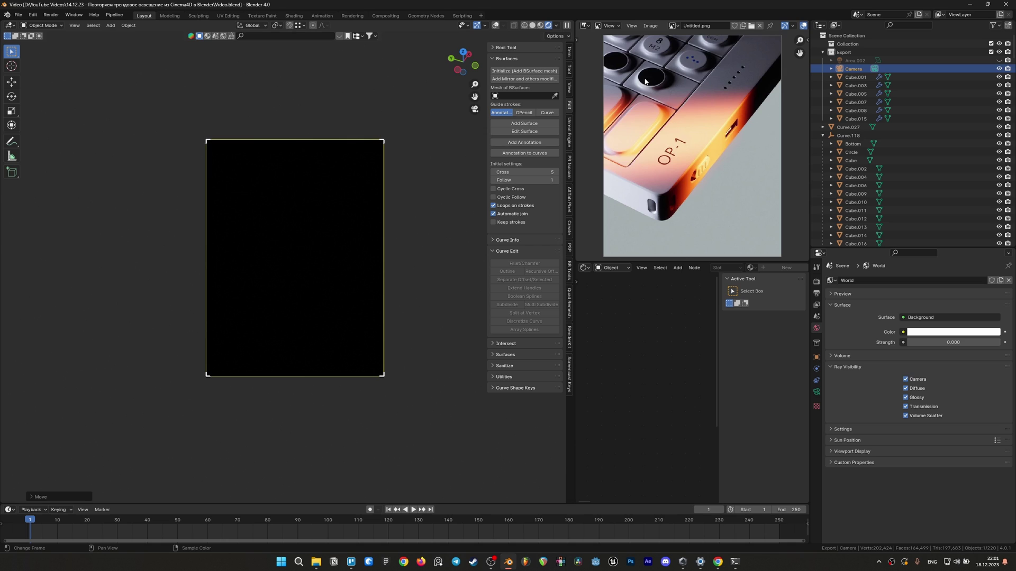
scroll(365, 344, up, 2)
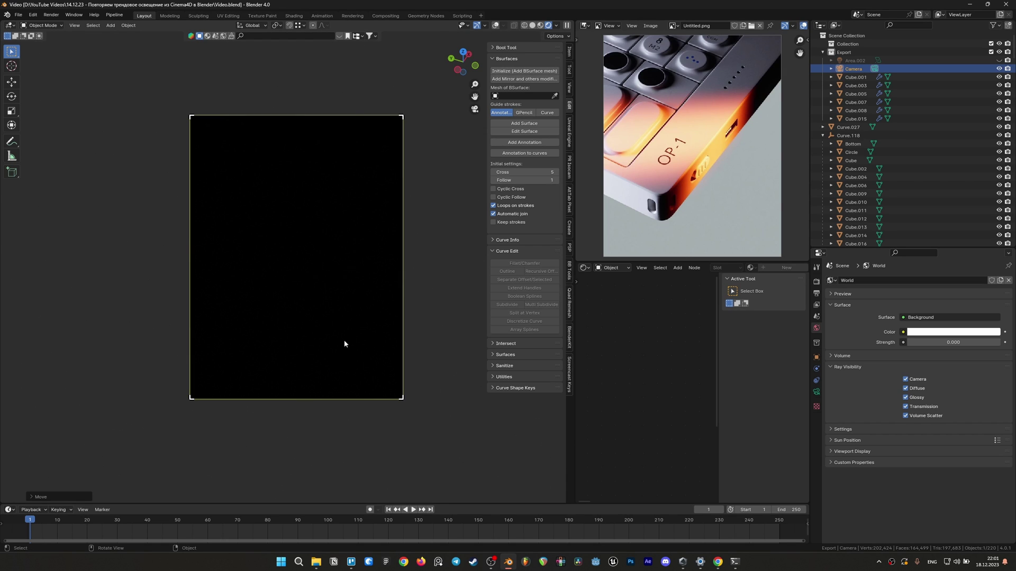
Add an area light, place it over the lower-left keys, and shrink it.
key(shift+a)
mouse_move(320, 322)
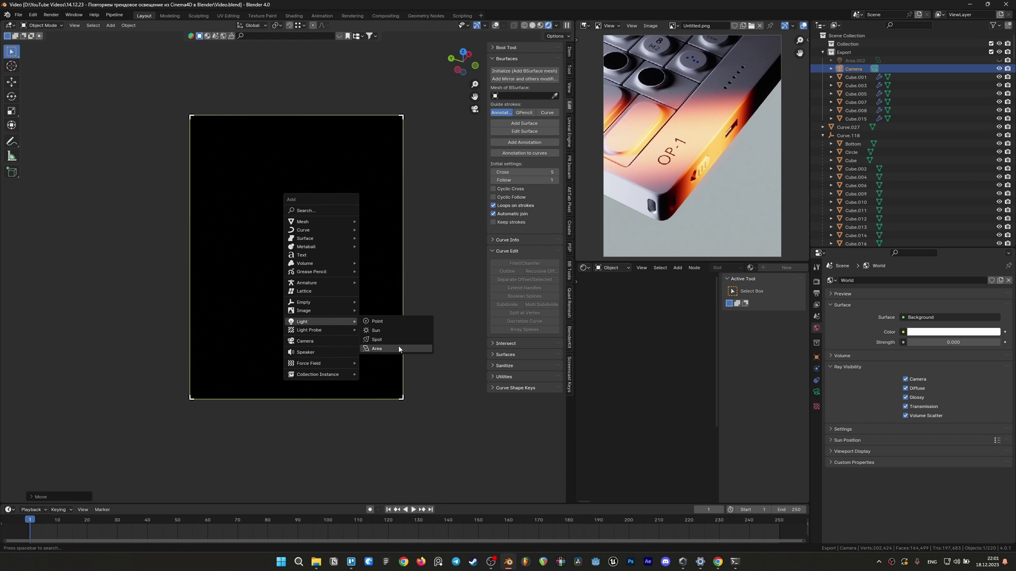
click(399, 348)
key(s)
key(Return)
key(g)
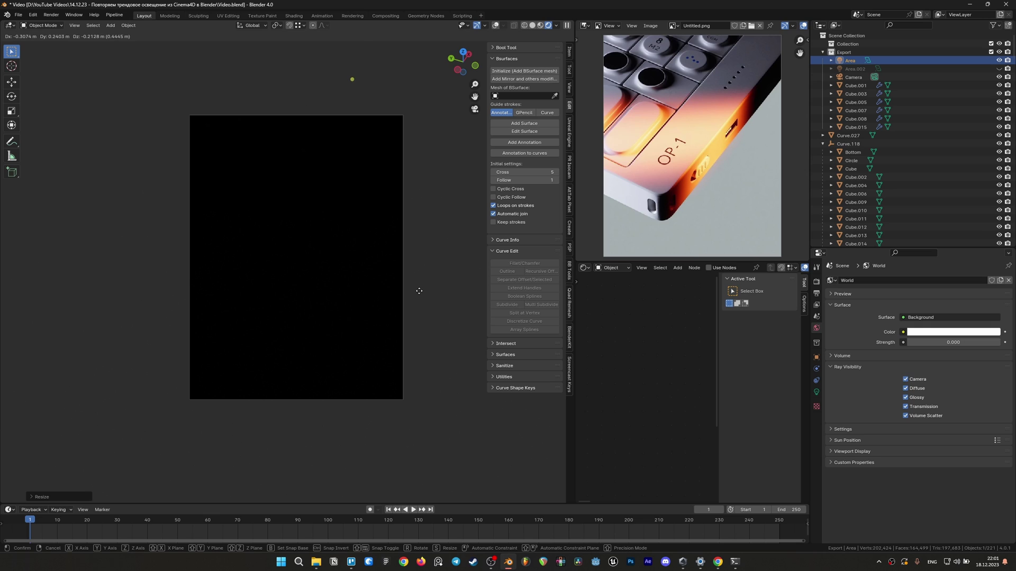
key(x)
key(z)
key(x)
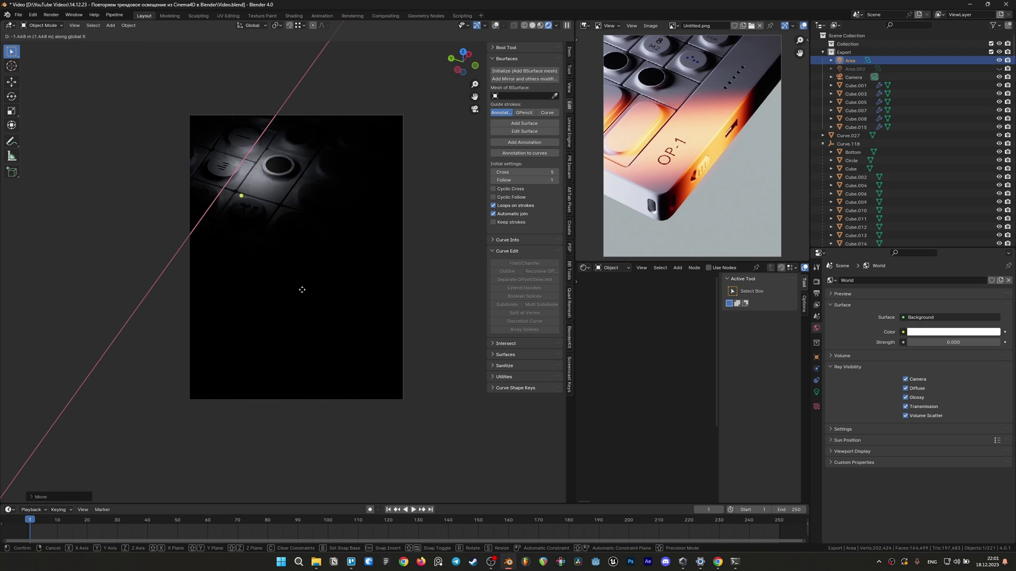
click(255, 351)
key(s)
click(362, 274)
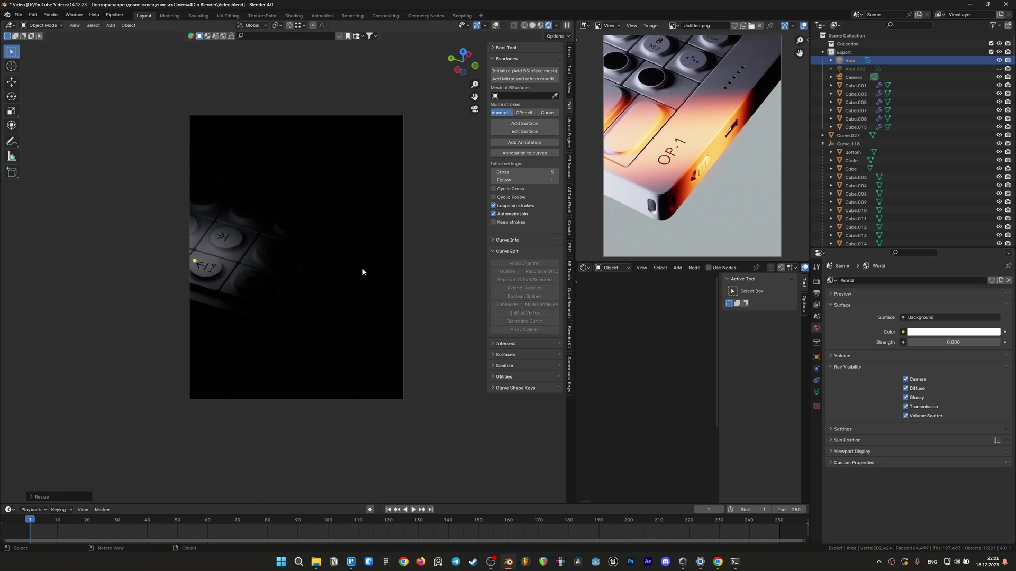
Set the area light's power to 4000 W and rotate it about the X axis.
click(816, 392)
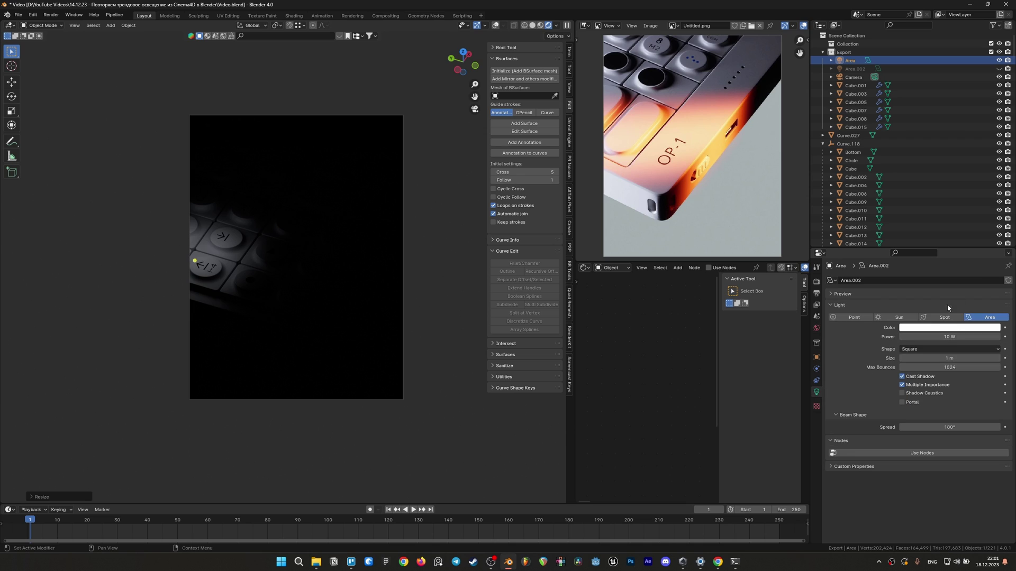
click(949, 337)
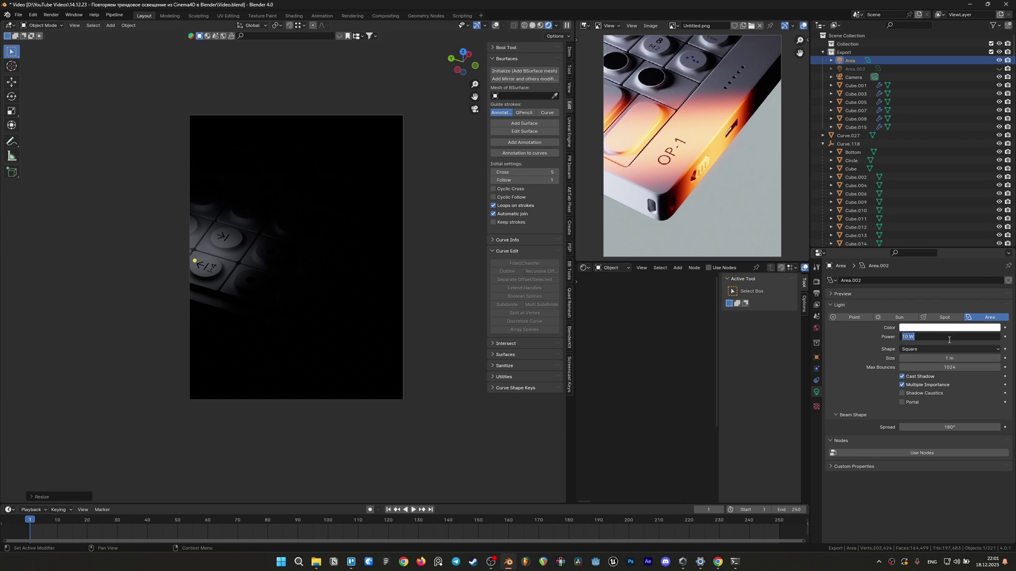
text(4000)
key(Return)
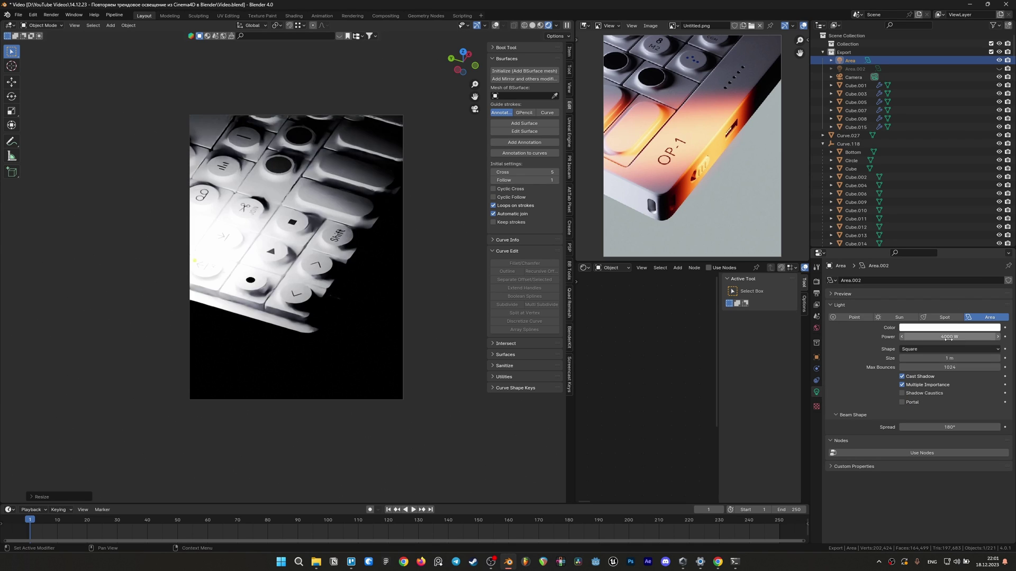
key(r)
key(x)
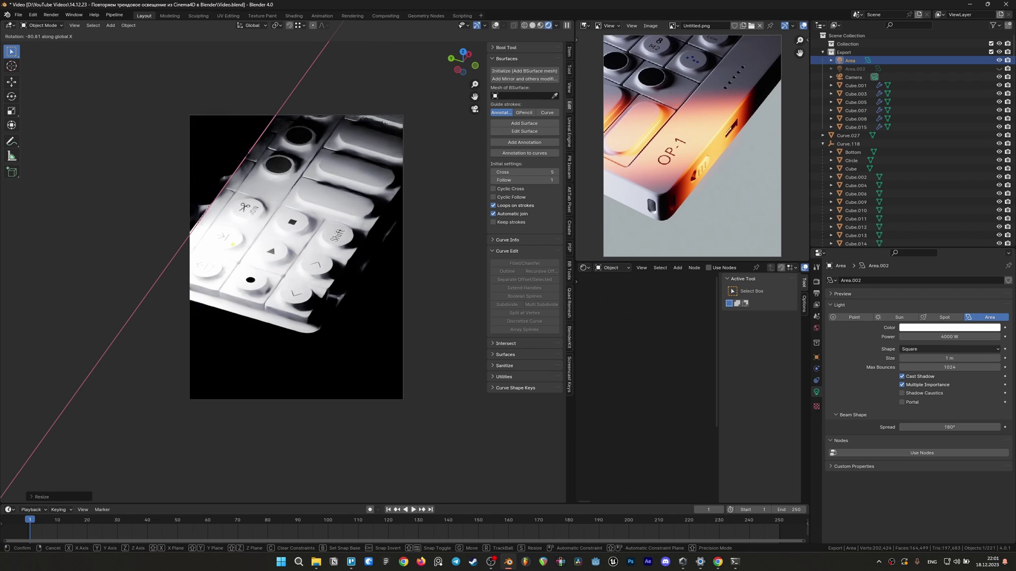
key(Return)
scroll(389, 239, down, 2)
scroll(343, 227, down, 1)
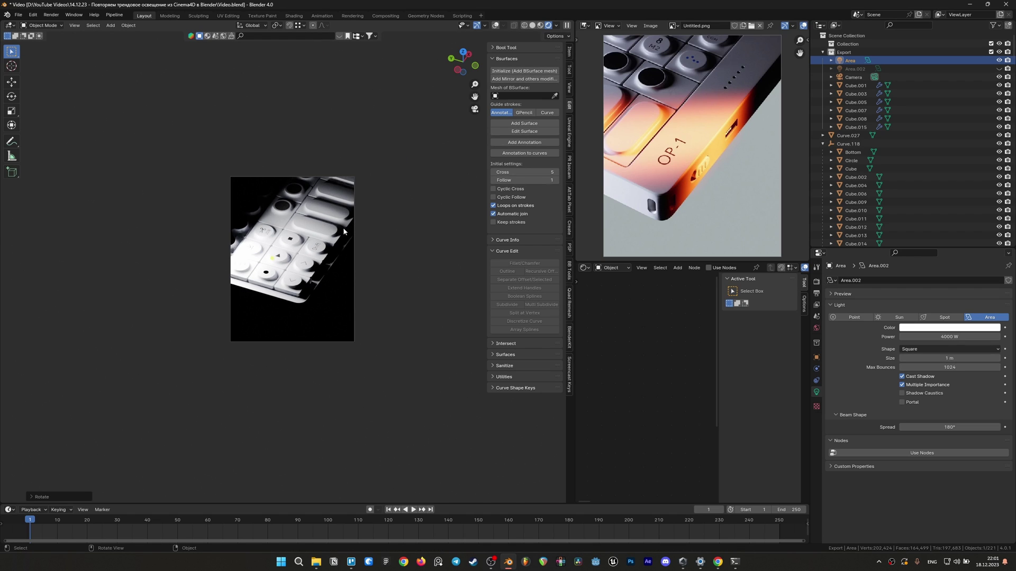
With overlays shown, move the area light, enlarge it, and rotate it.
key(g)
click(152, 227)
key(shift+alt+z)
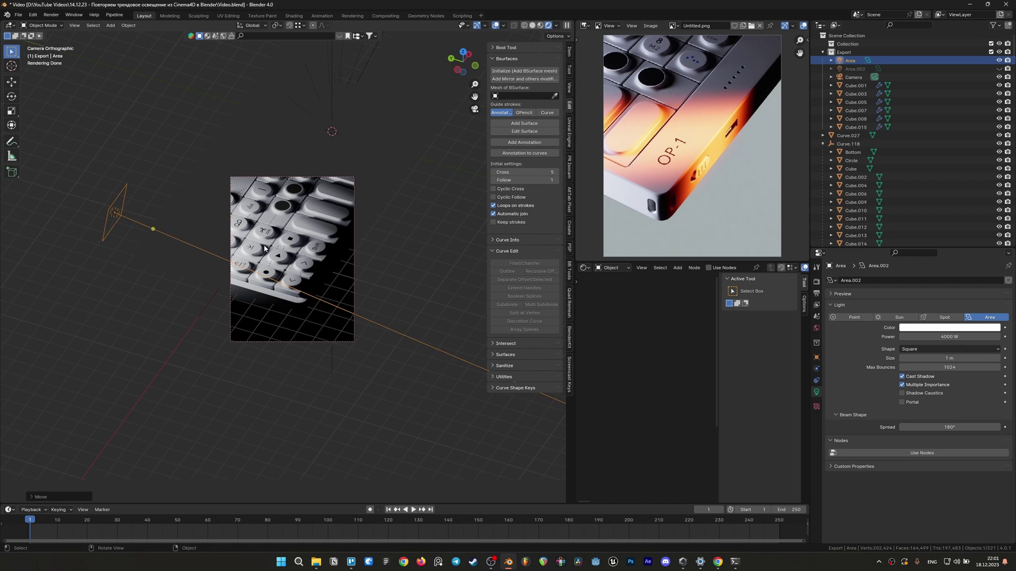
scroll(272, 205, up, 1)
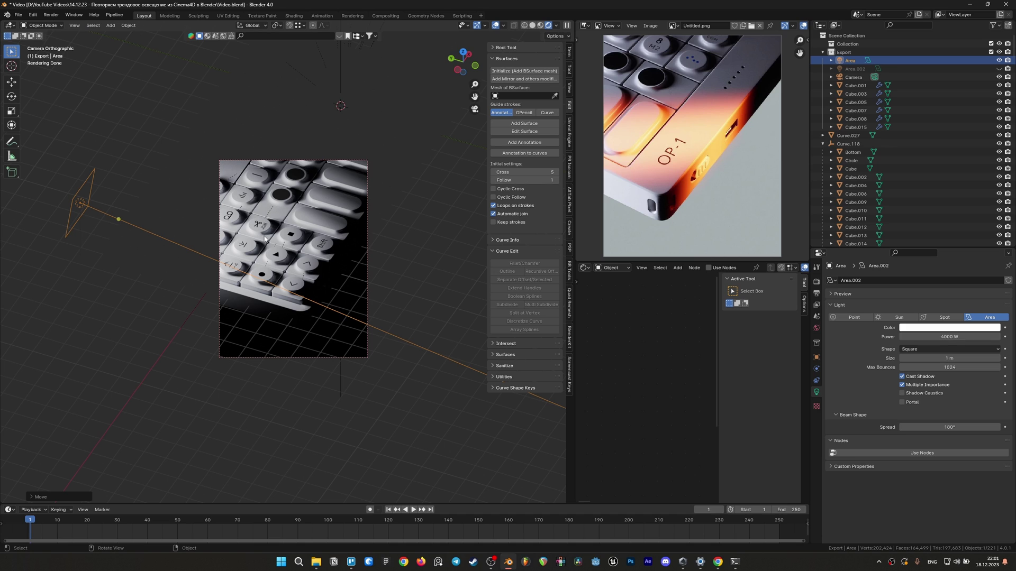
scroll(264, 238, up, 1)
key(g)
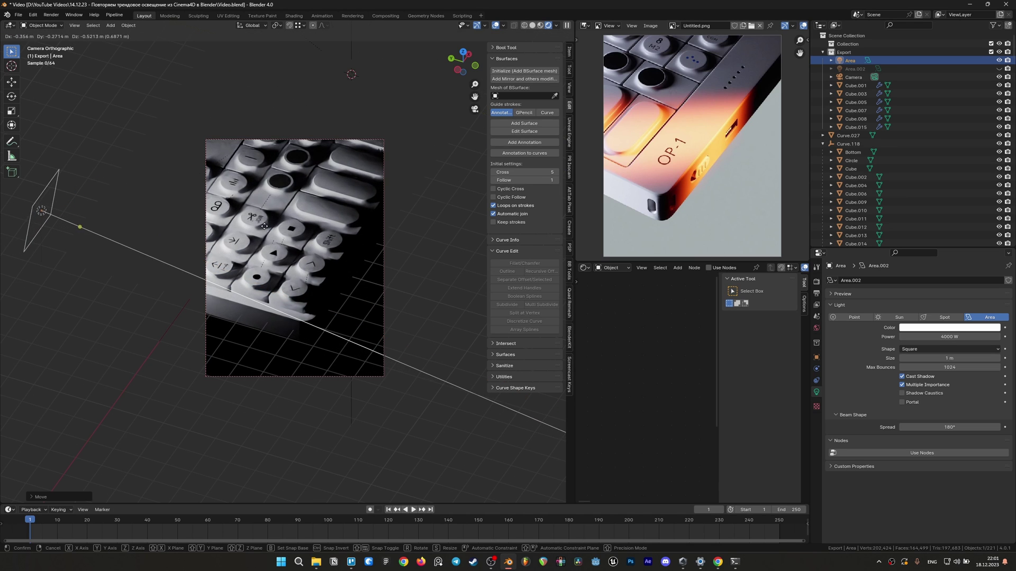
click(264, 226)
key(s)
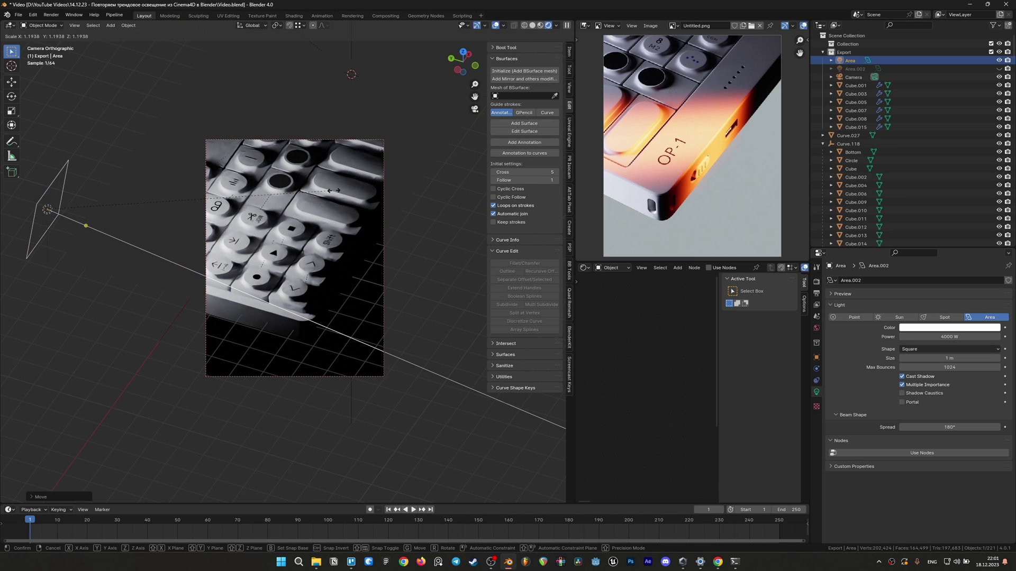
click(380, 188)
key(r)
click(374, 221)
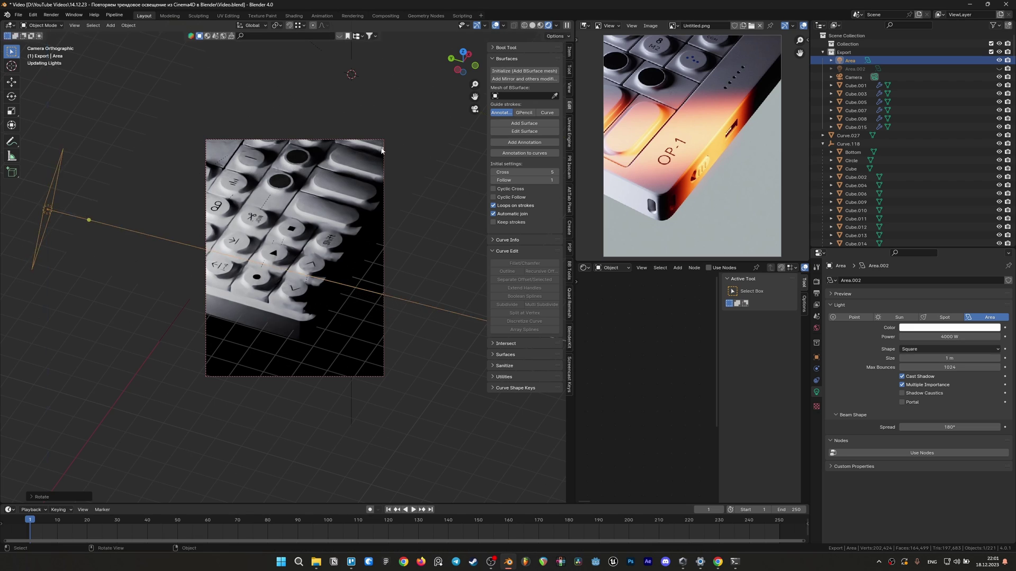
Move the area light further up and to the left.
scroll(373, 222, up, 1)
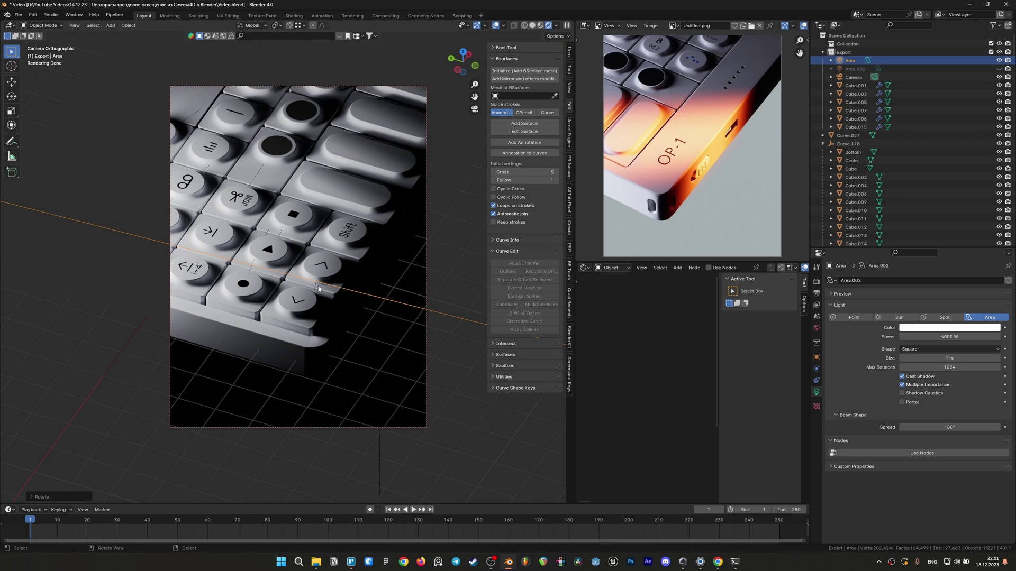
scroll(318, 288, down, 3)
key(g)
key(x)
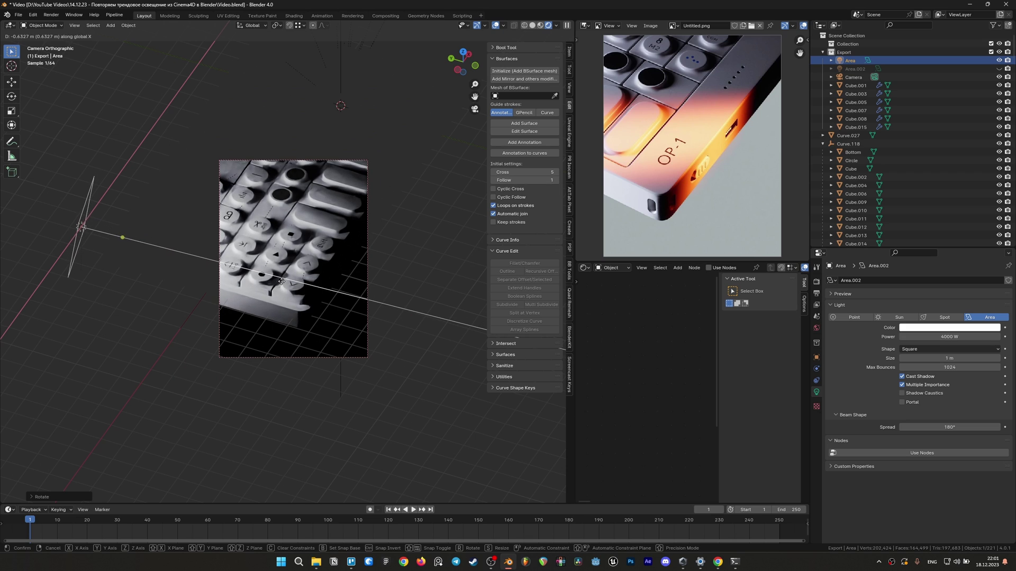
key(x)
key(x)
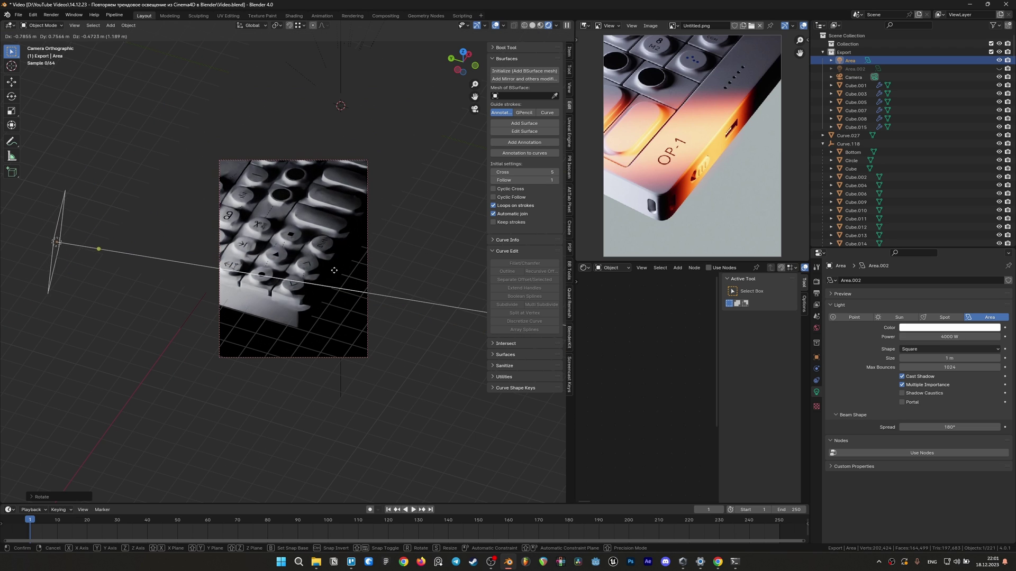
click(351, 210)
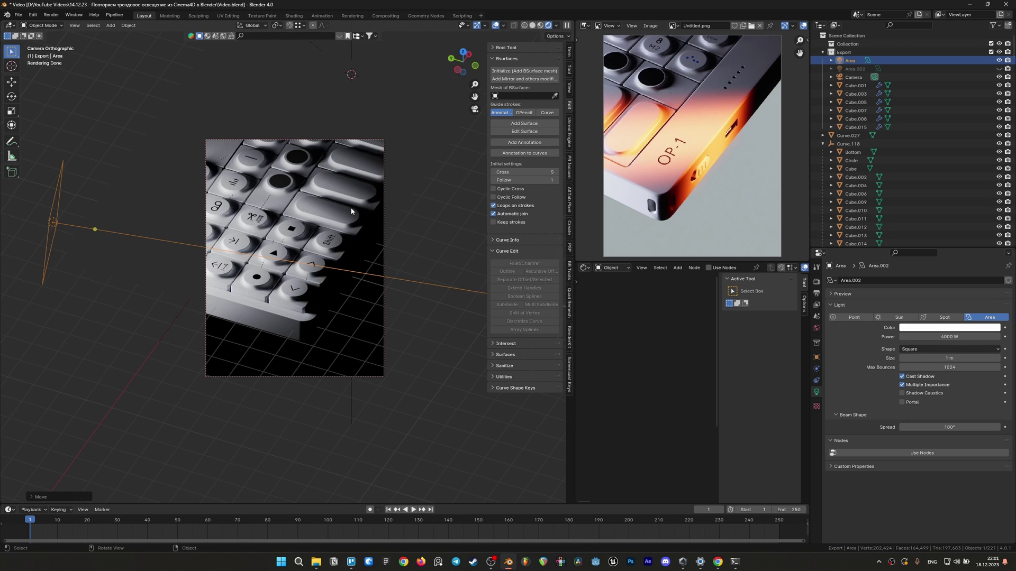
key(g)
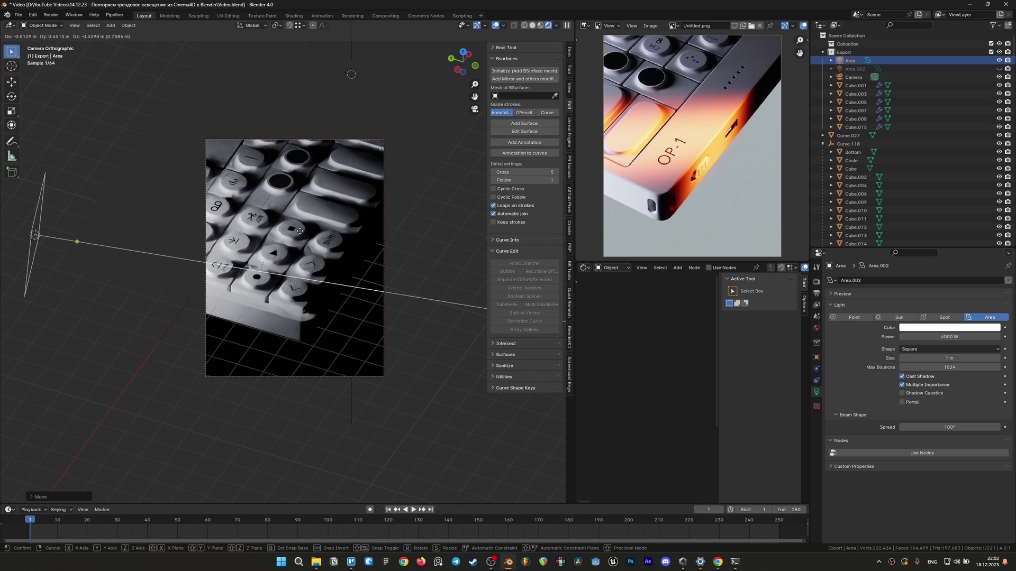
click(311, 230)
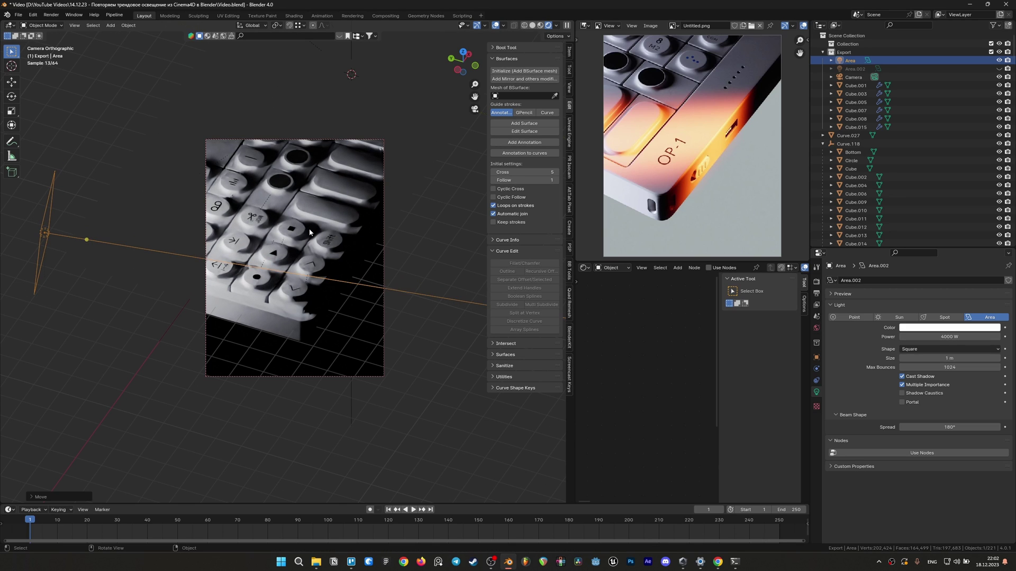
Resize and shift the light further left, save Video.blend, enlarge it, and hide overlays.
key(s)
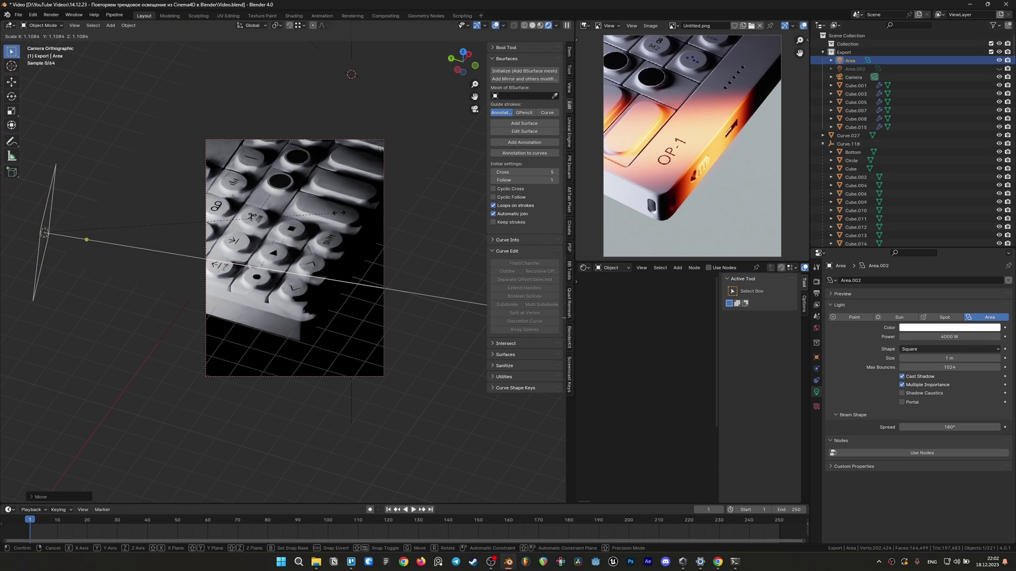
click(313, 225)
key(g)
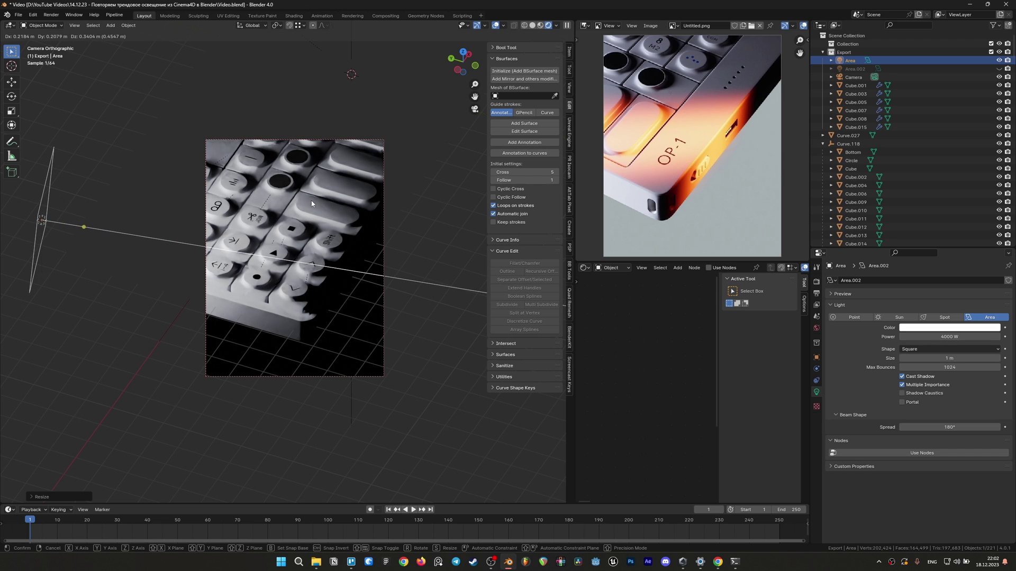
click(311, 202)
key(ctrl+s)
key(s)
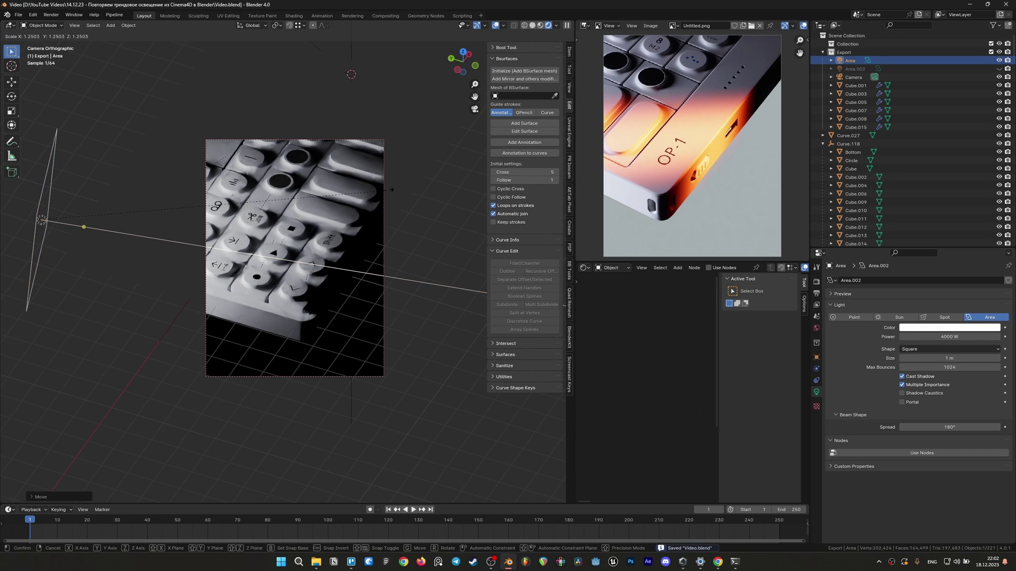
click(380, 200)
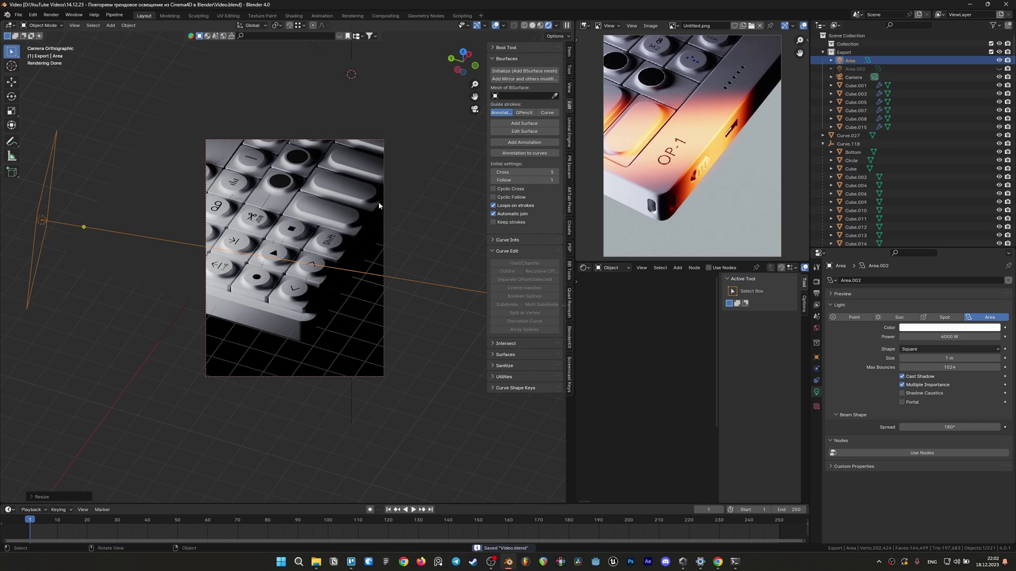
scroll(359, 228, up, 1)
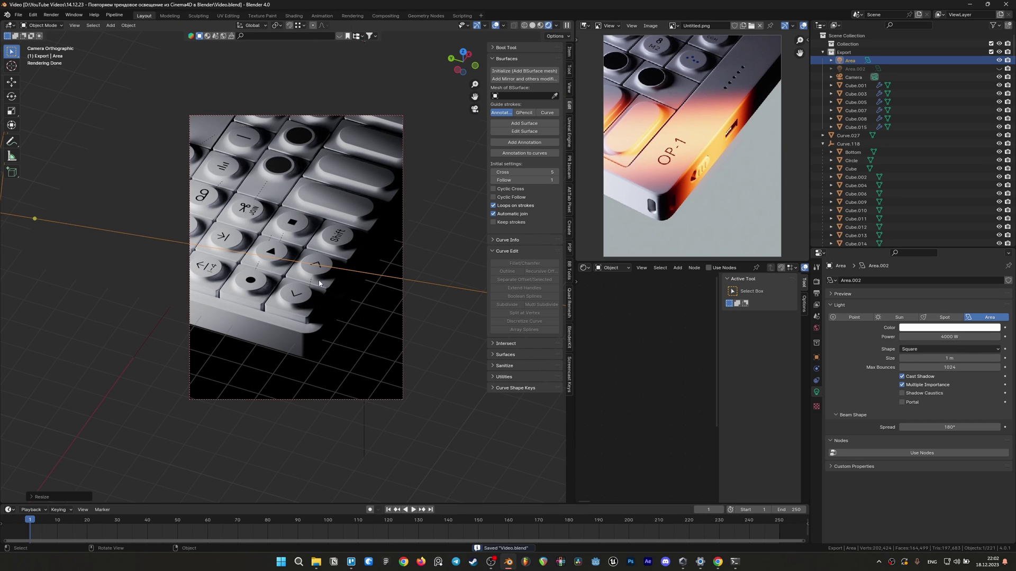
click(496, 25)
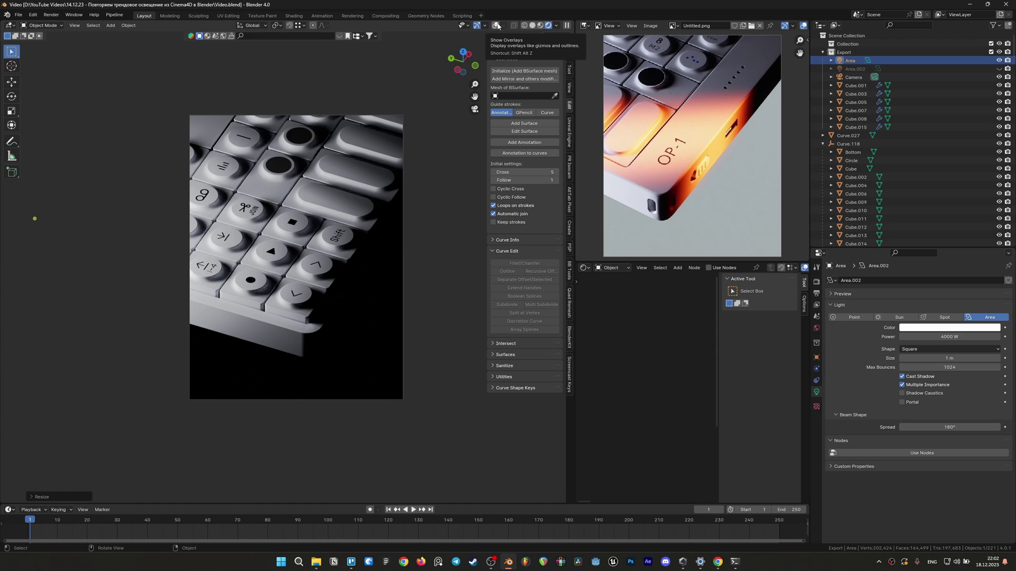
Select the camera, raise its orthographic scale, reposition it over the keypad, and save Video.blend.
click(403, 402)
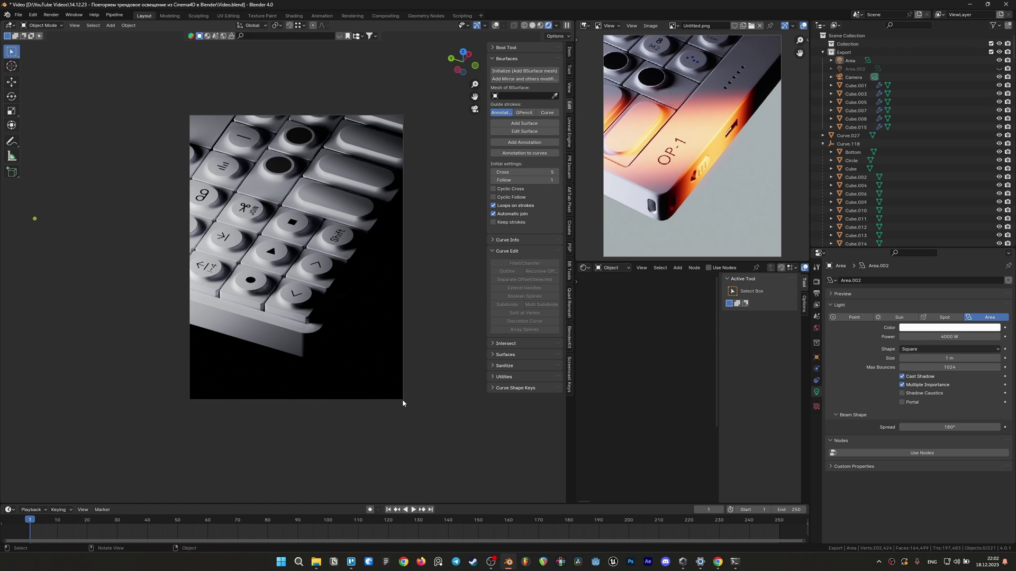
click(496, 26)
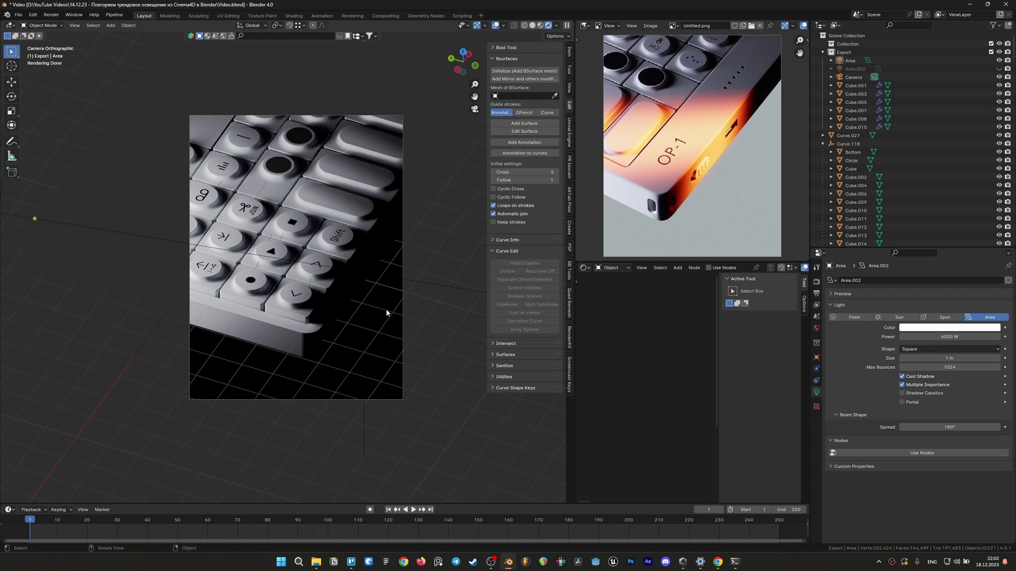
drag(402, 306, 413, 303)
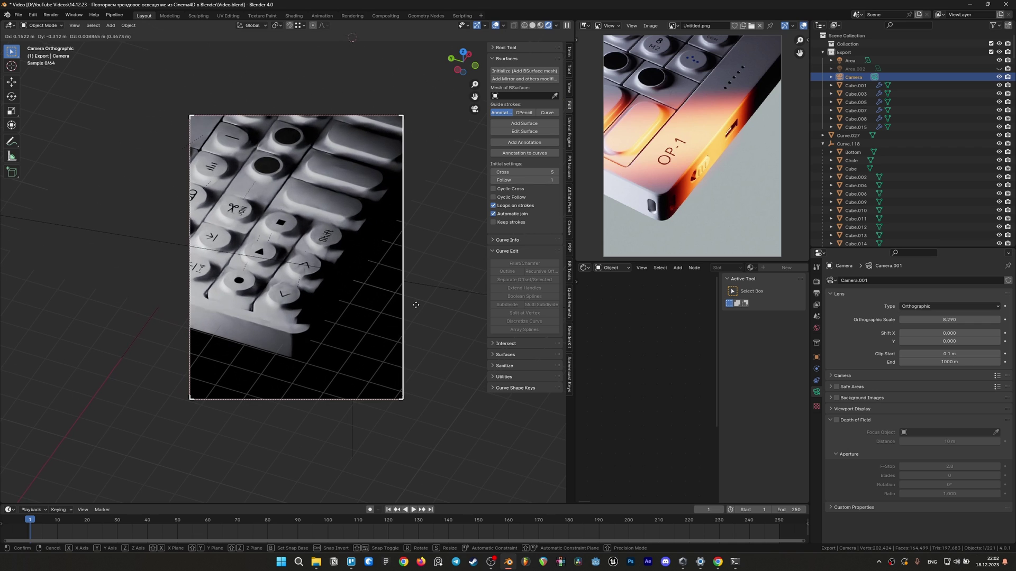
drag(949, 320, 978, 320)
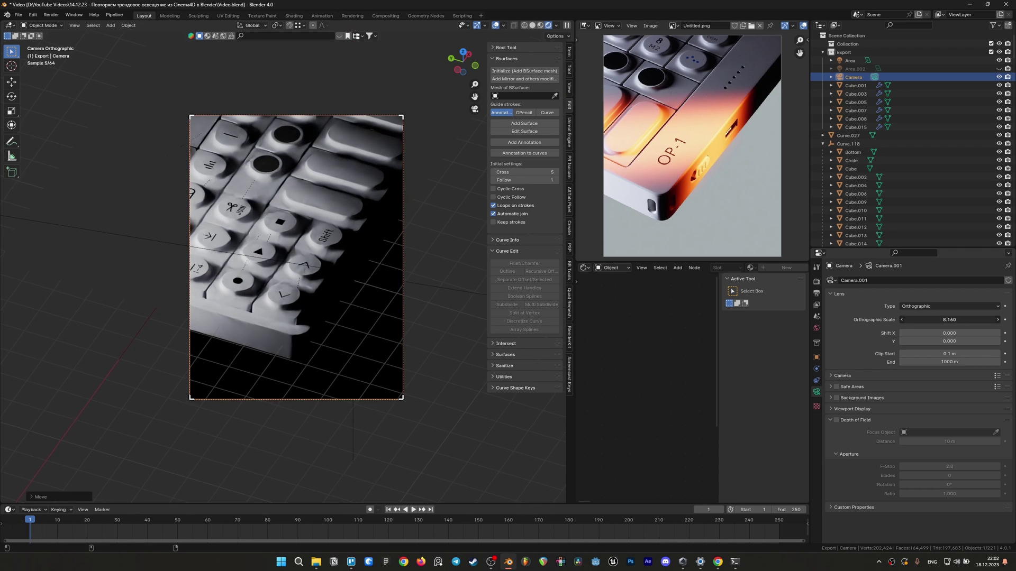
key(g)
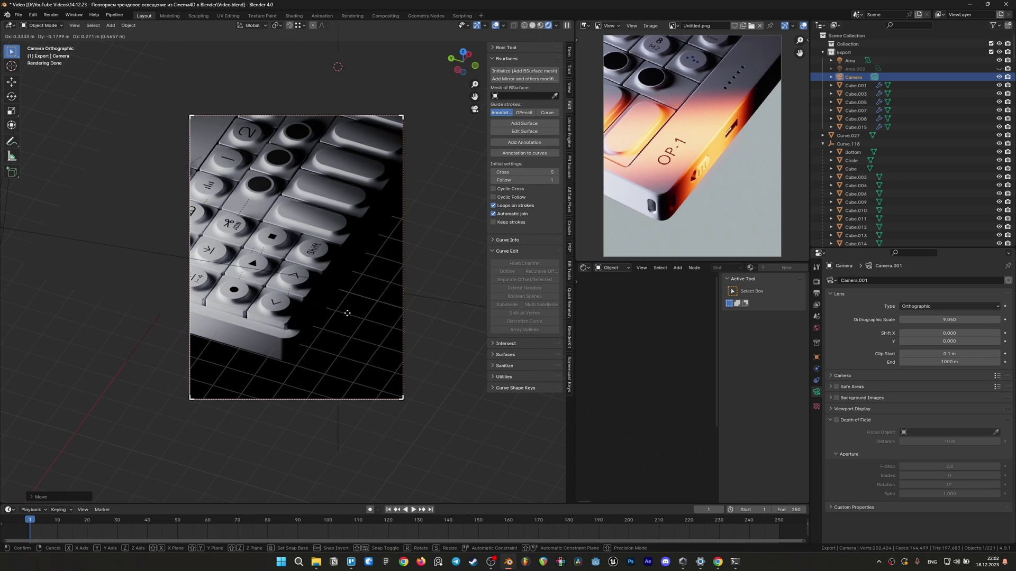
click(347, 313)
scroll(331, 311, down, 2)
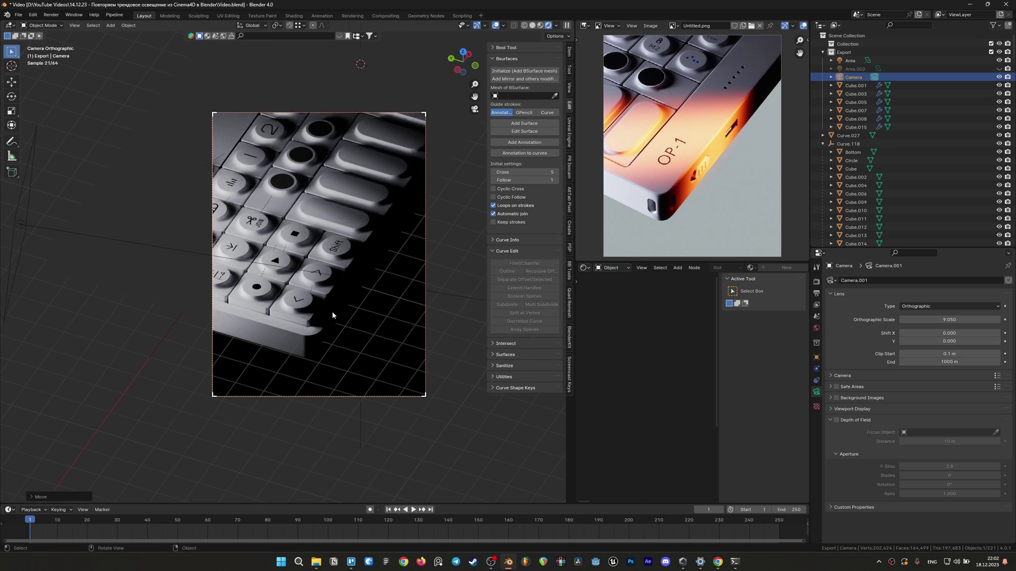
key(ctrl+s)
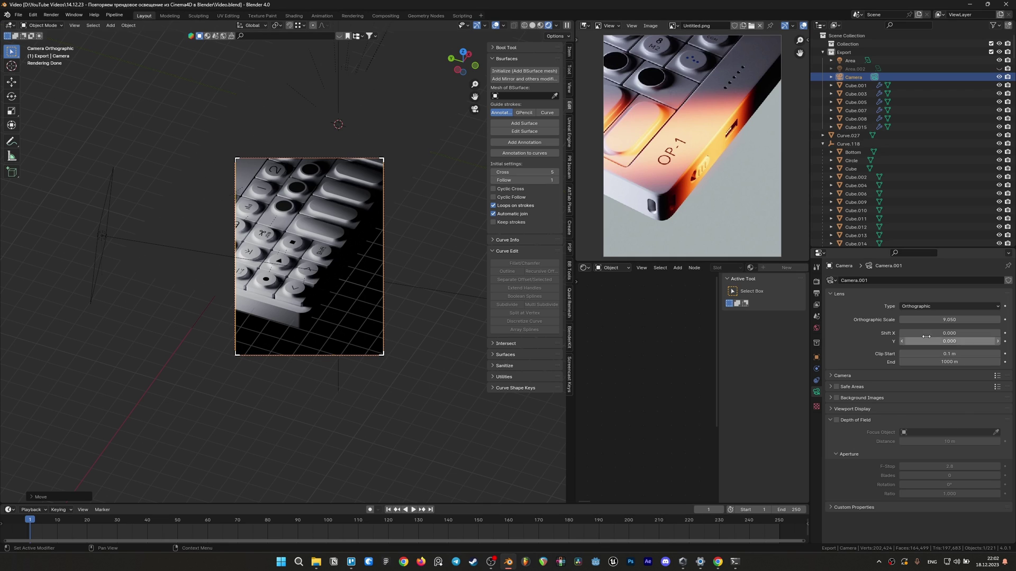
Eyedrop a light grey from the render as the world background colour.
click(817, 328)
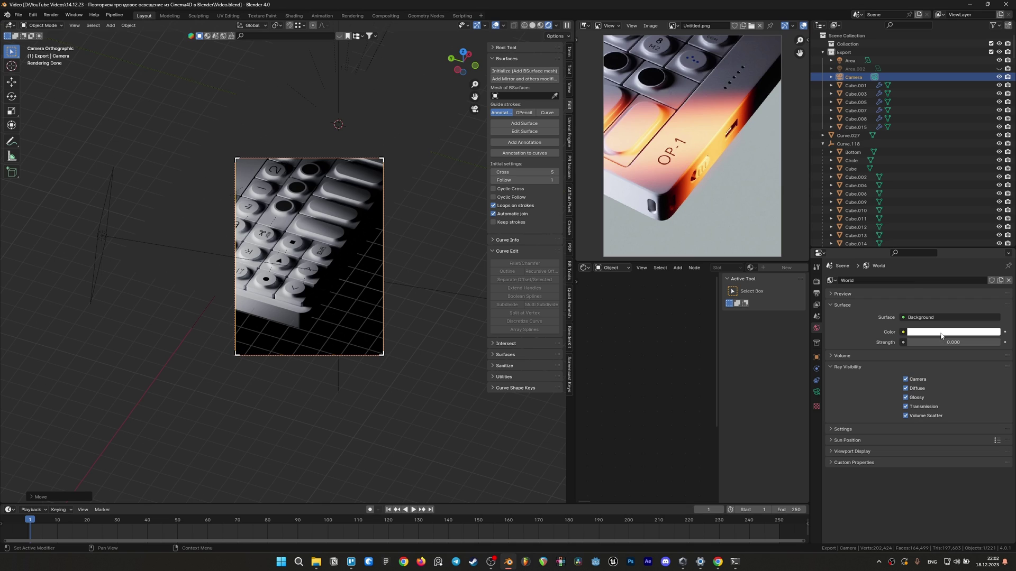
click(942, 335)
click(989, 295)
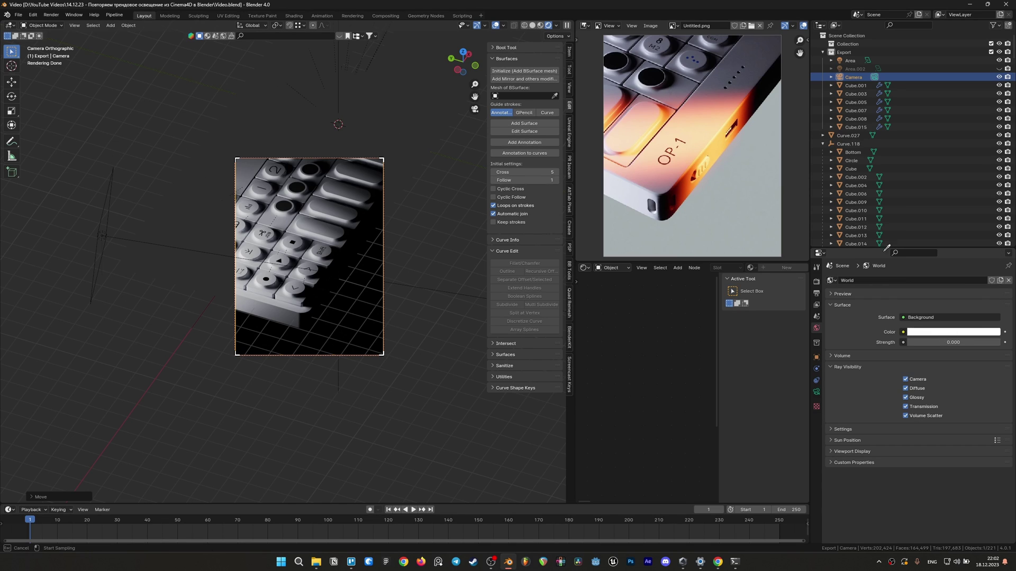
click(757, 217)
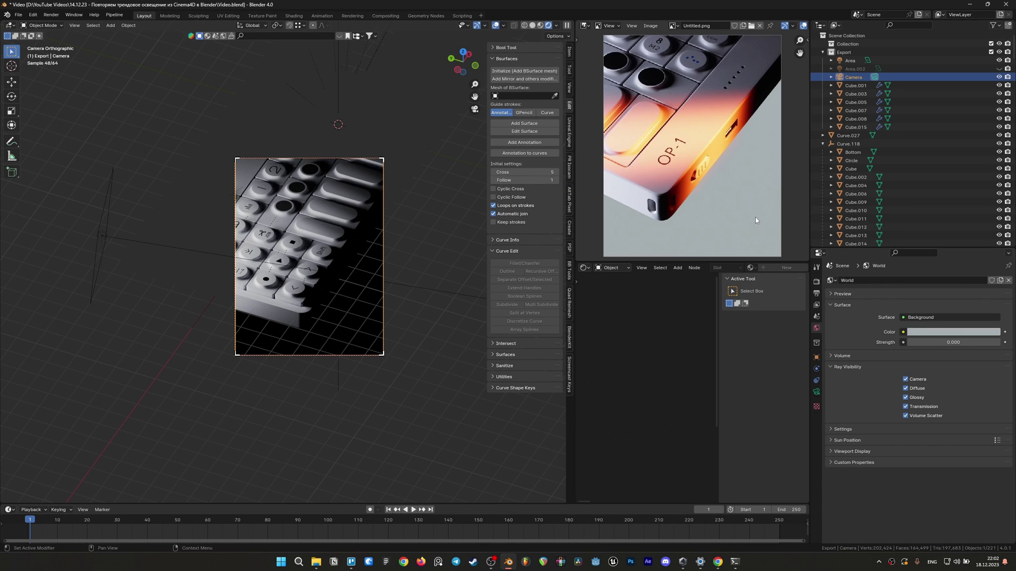
click(964, 342)
key(Return)
Set the world strength to 0.5 and hide viewport overlays to judge the render.
click(963, 331)
click(981, 282)
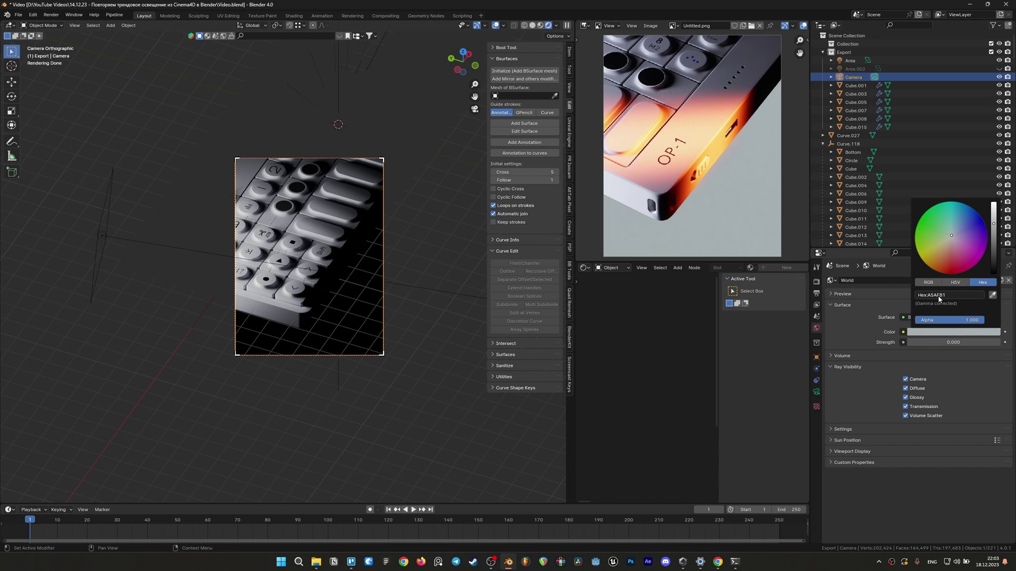
click(975, 340)
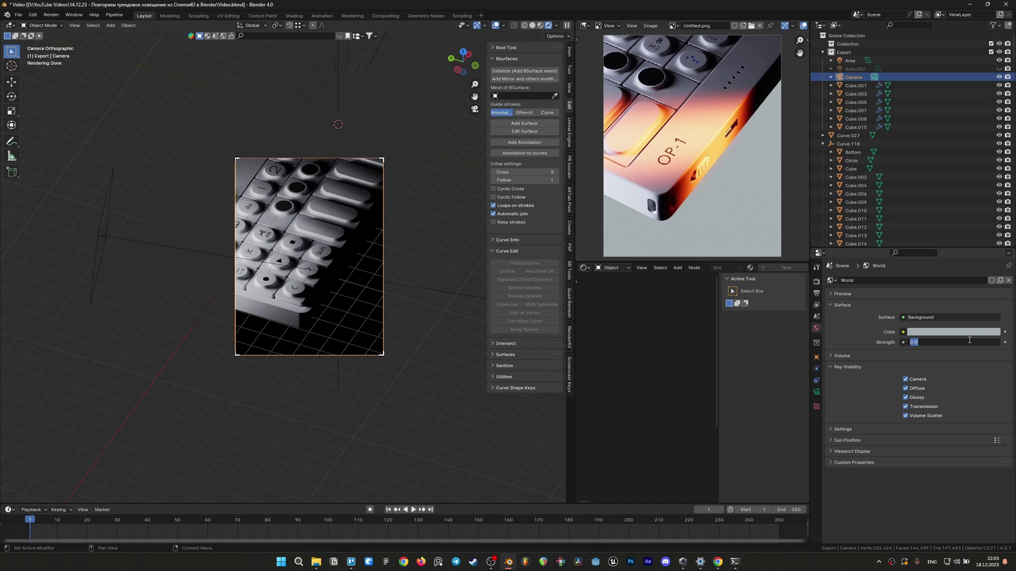
text(0.5)
key(Return)
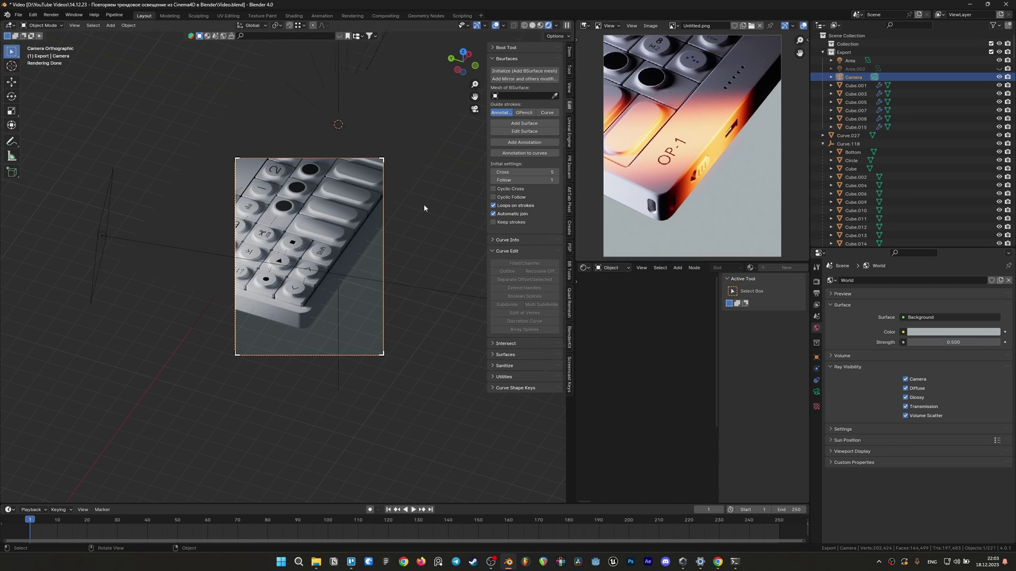
scroll(372, 303, up, 1)
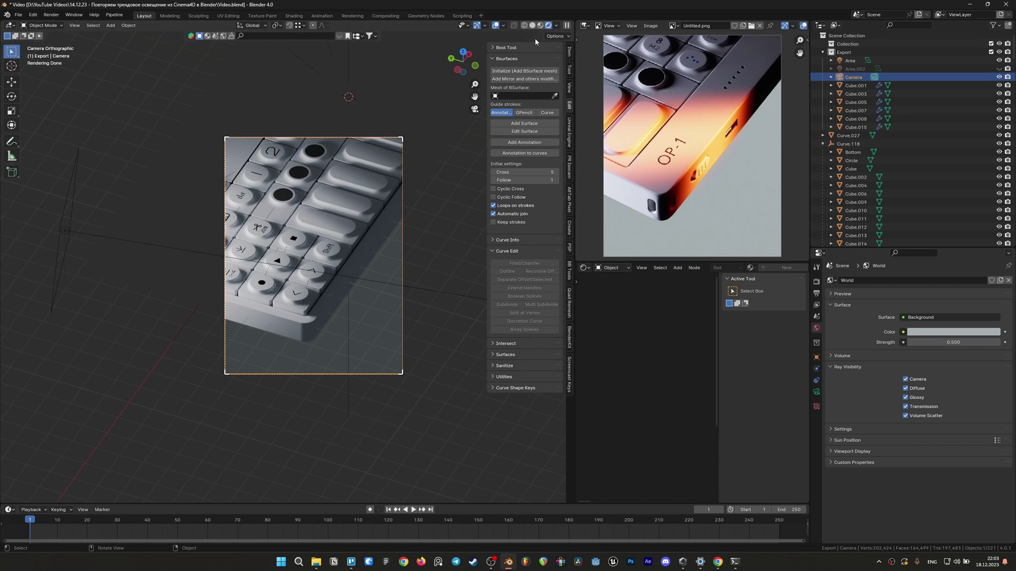
click(497, 25)
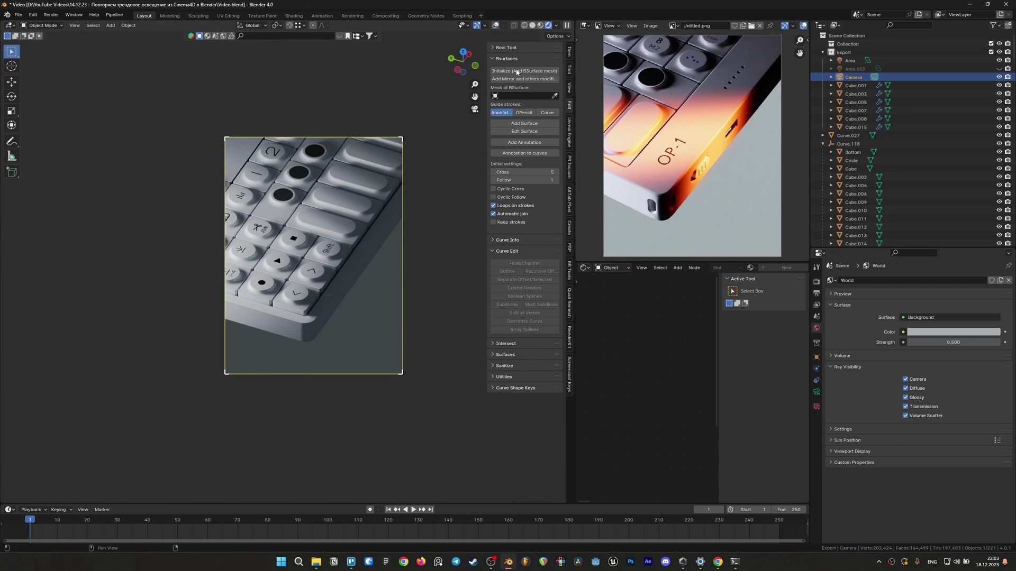
Brighten the world colour to near-white EEFCFF, disable diffuse ray visibility, and save.
click(938, 331)
drag(993, 236, 993, 204)
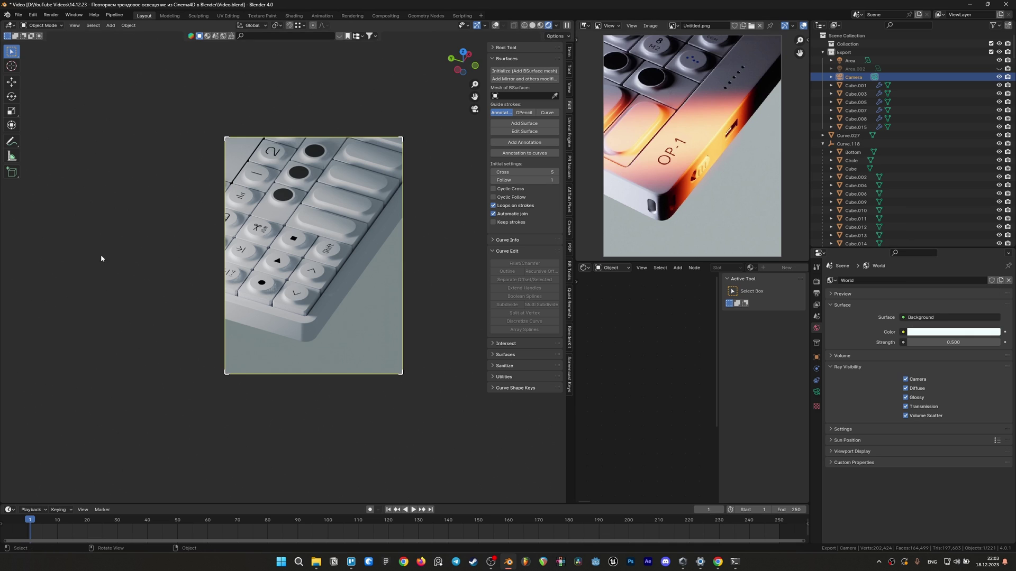
scroll(351, 293, up, 1)
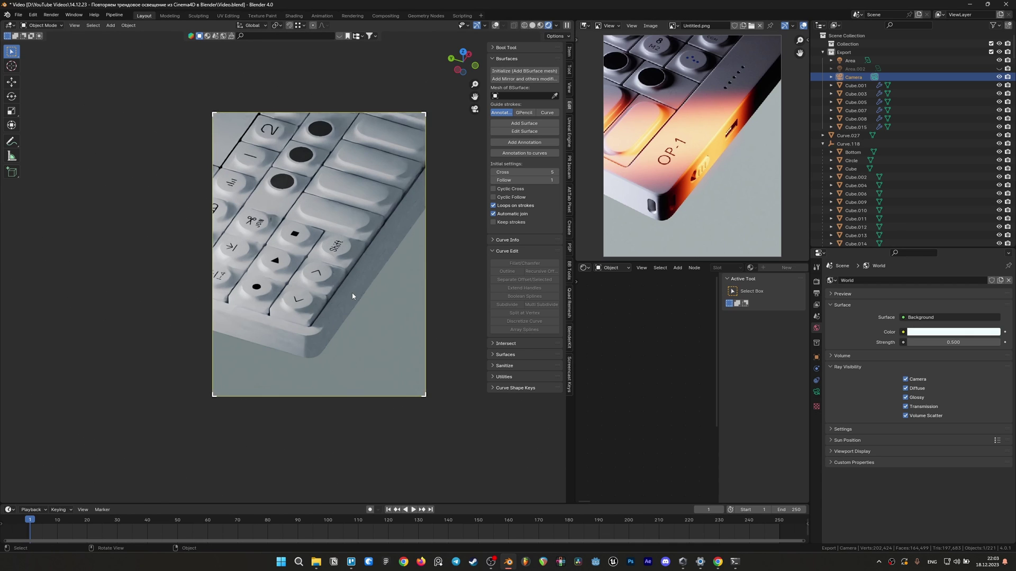
scroll(398, 168, up, 2)
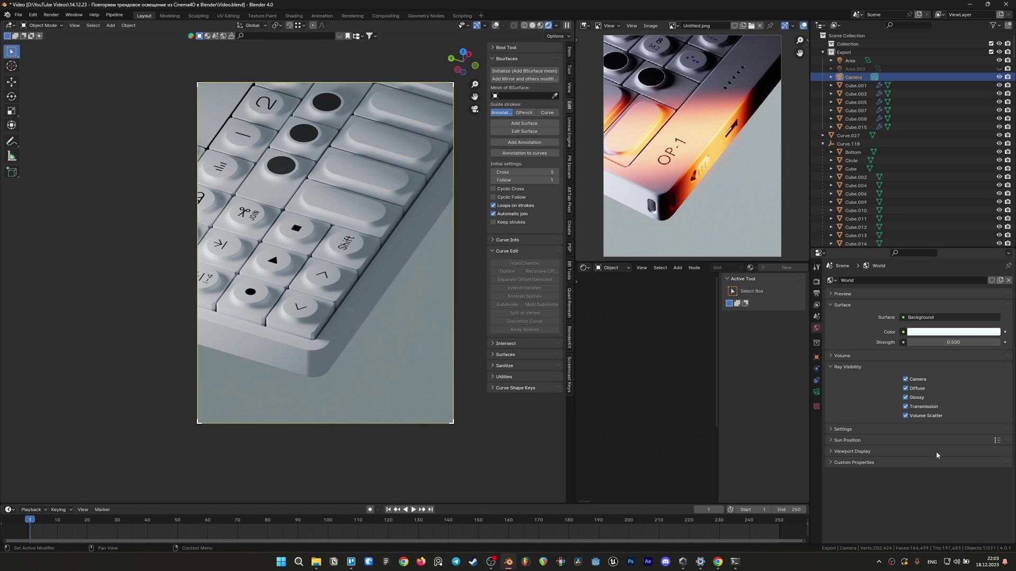
click(906, 390)
scroll(325, 299, down, 1)
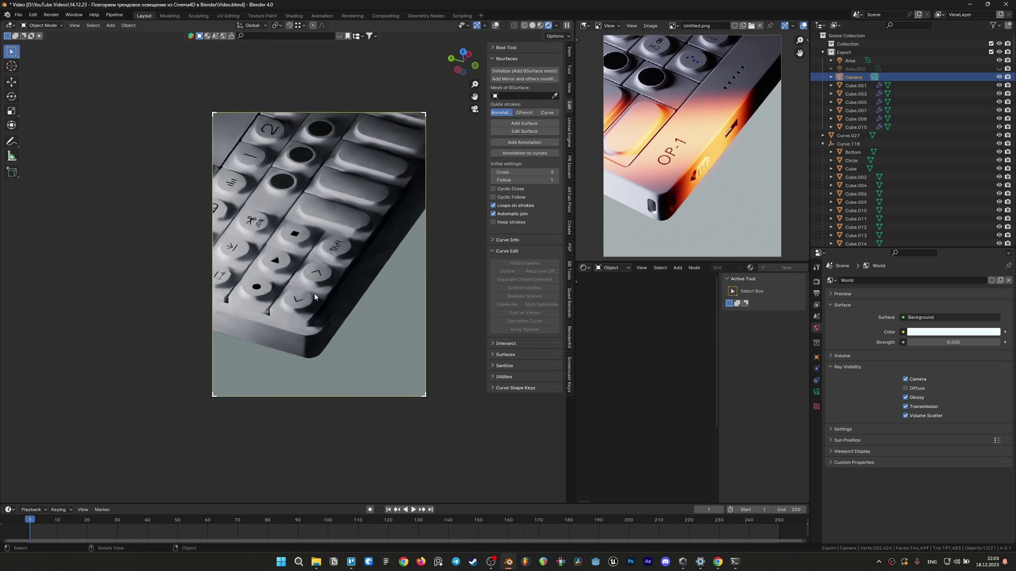
key(ctrl+s)
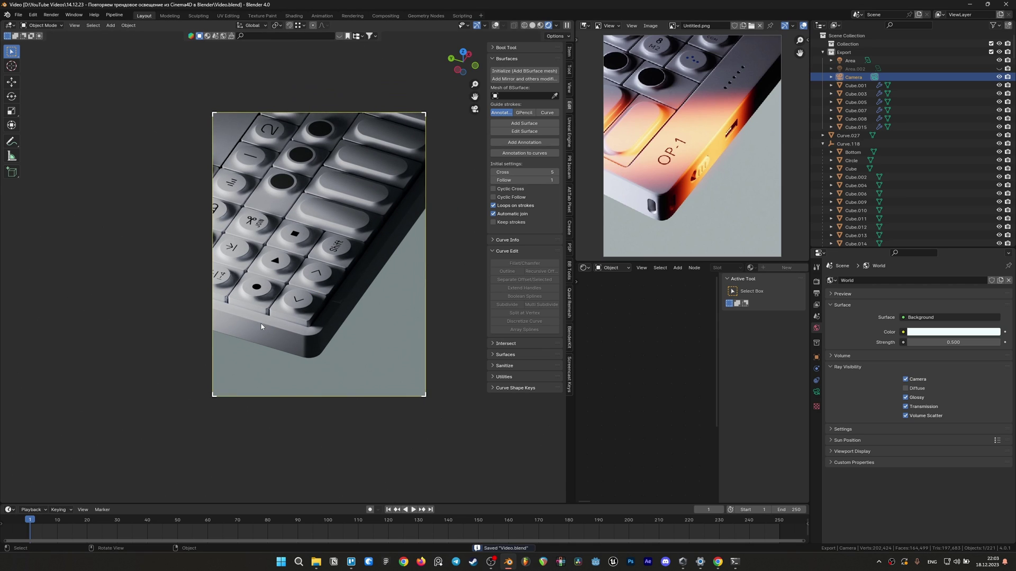
Select Cube.002 and view its White material's base colour as hex DDDFE7.
click(286, 338)
key(Home)
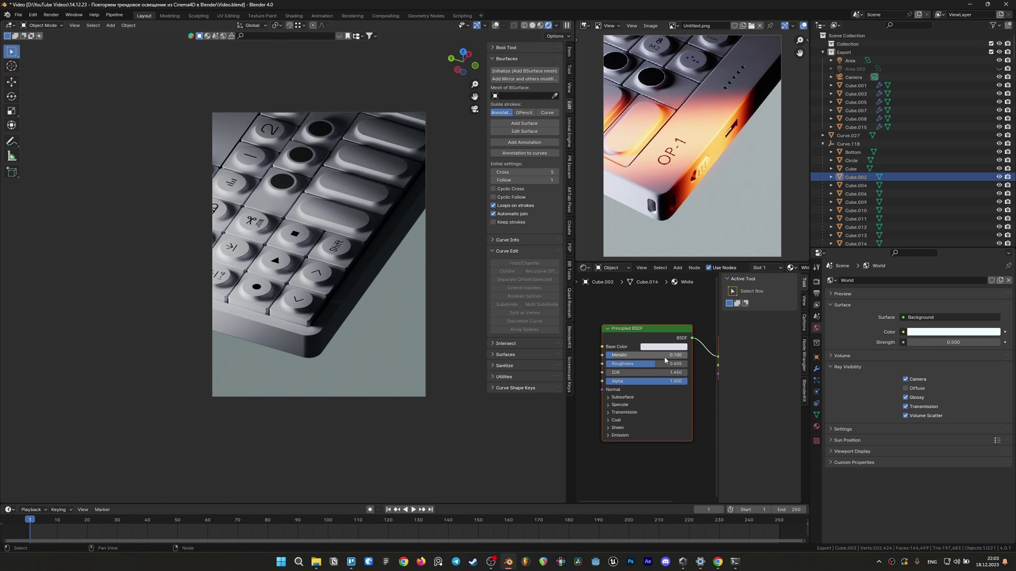
scroll(664, 355, up, 1)
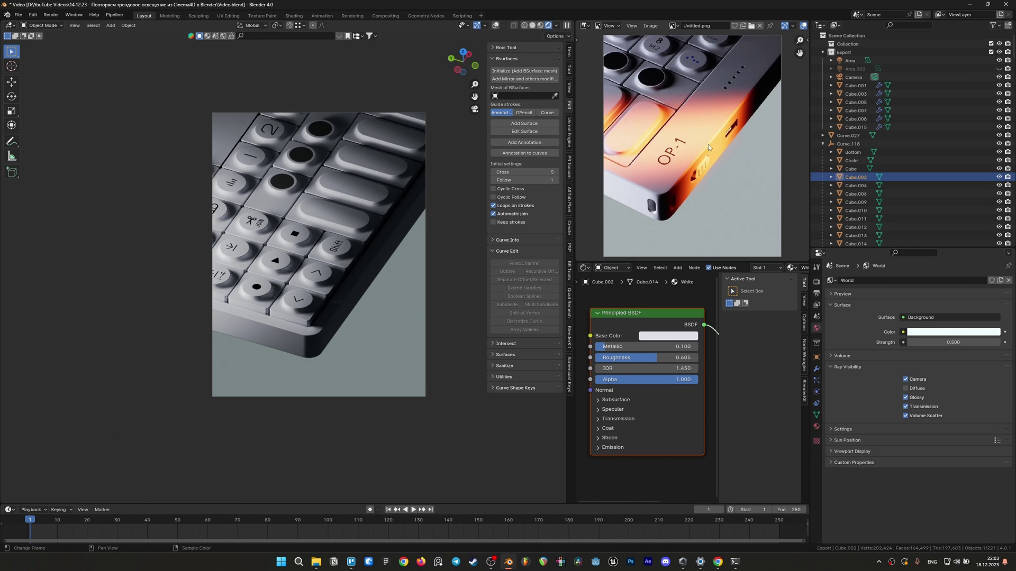
scroll(650, 387, up, 1)
click(672, 327)
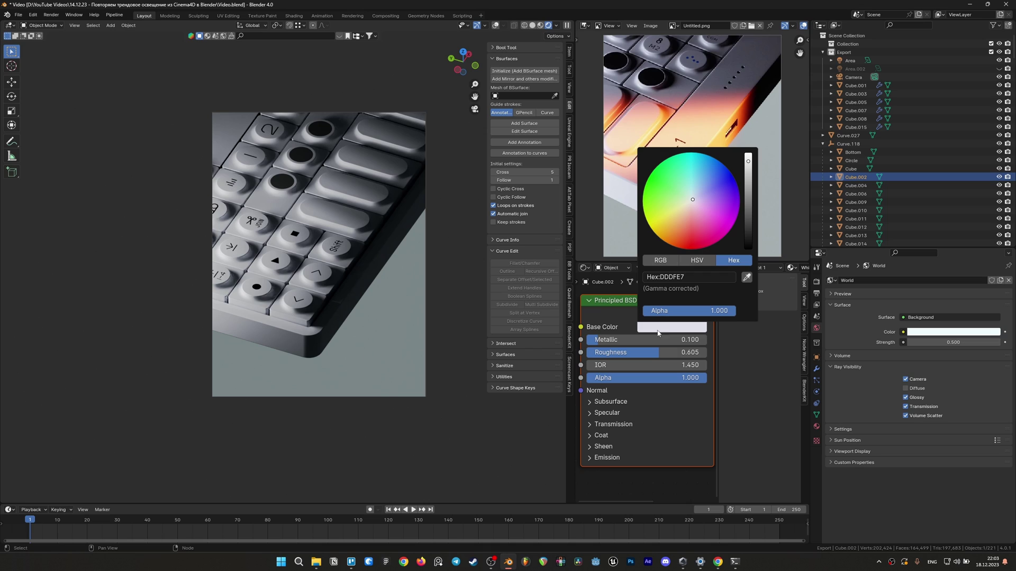
click(697, 260)
click(721, 258)
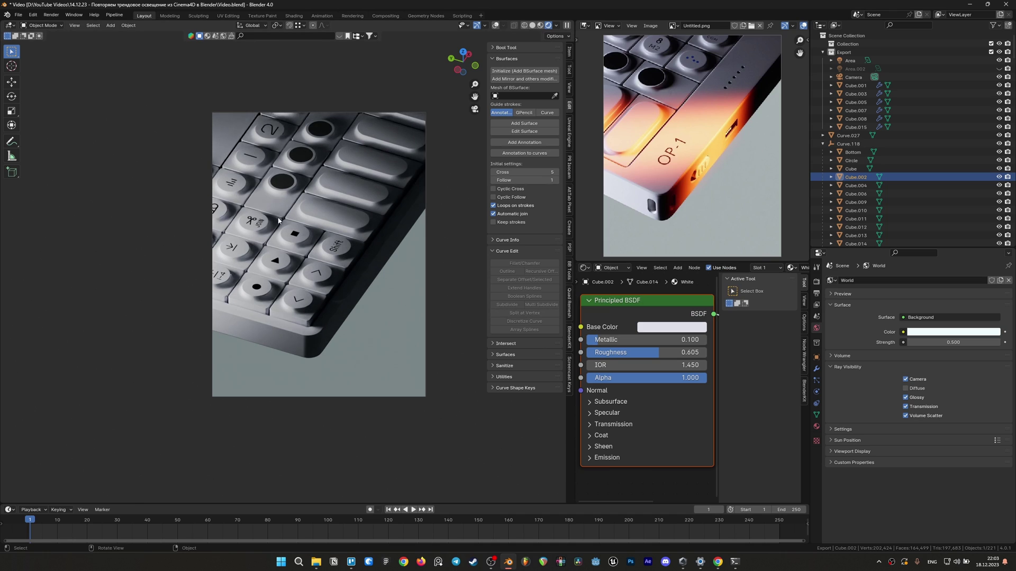
scroll(316, 246, down, 3)
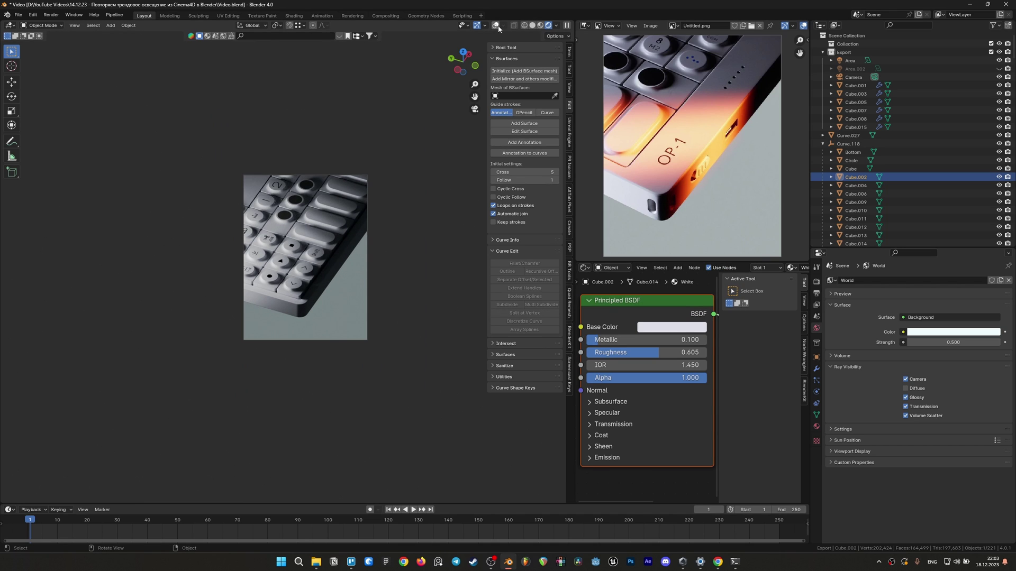
Restore overlays and set the area light's power to 6000 W.
key(shift+alt+z)
click(128, 248)
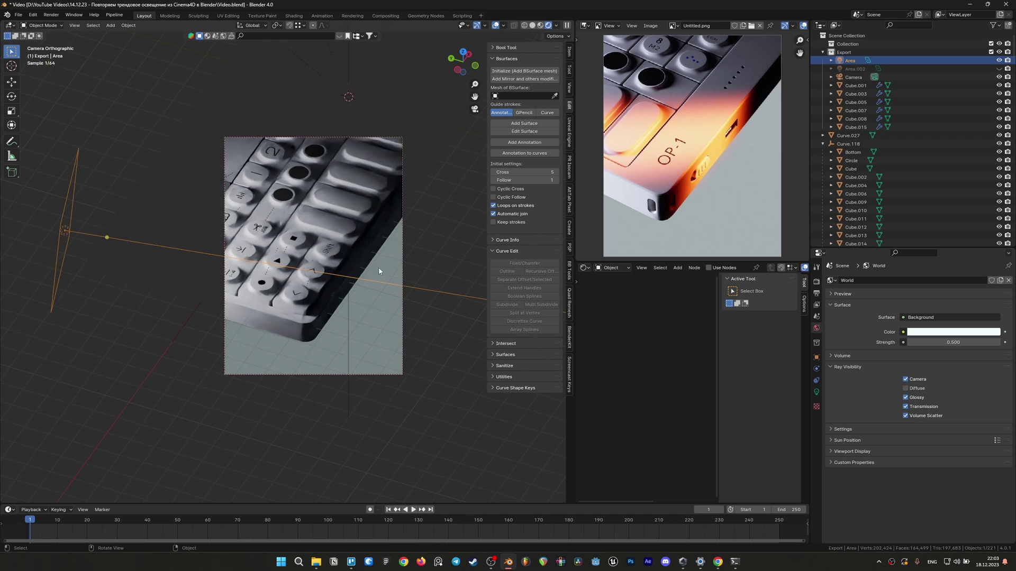
scroll(318, 254, up, 2)
click(816, 392)
click(963, 336)
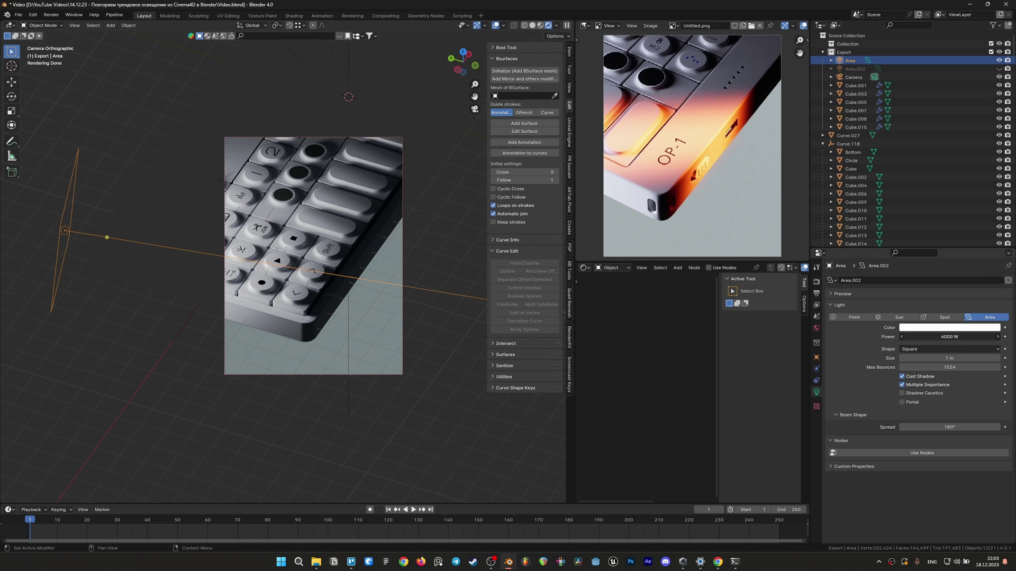
text(6)
text(00)
key(Return)
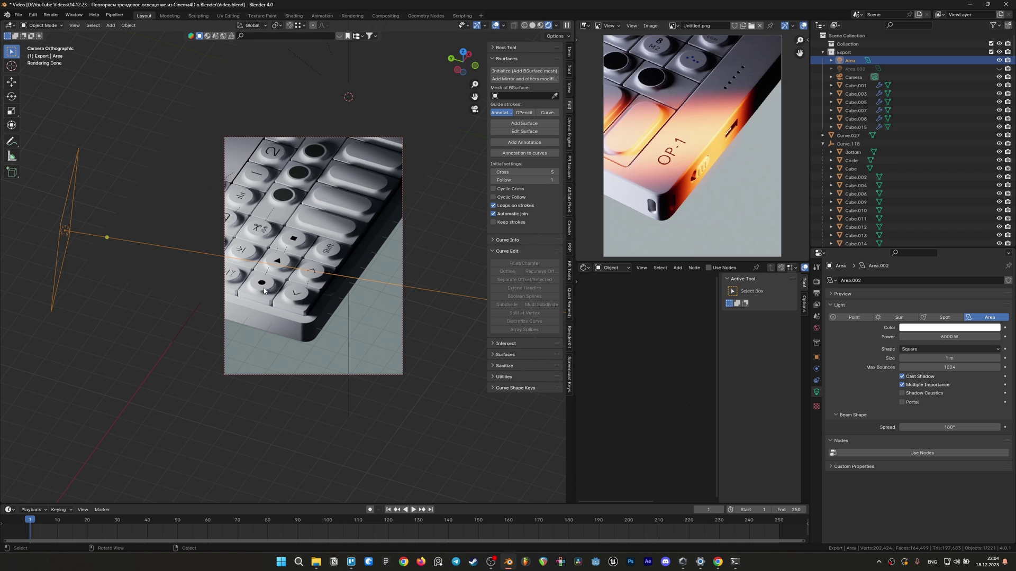
Move and resize the area light beside the keypad, saving after each change.
key(g)
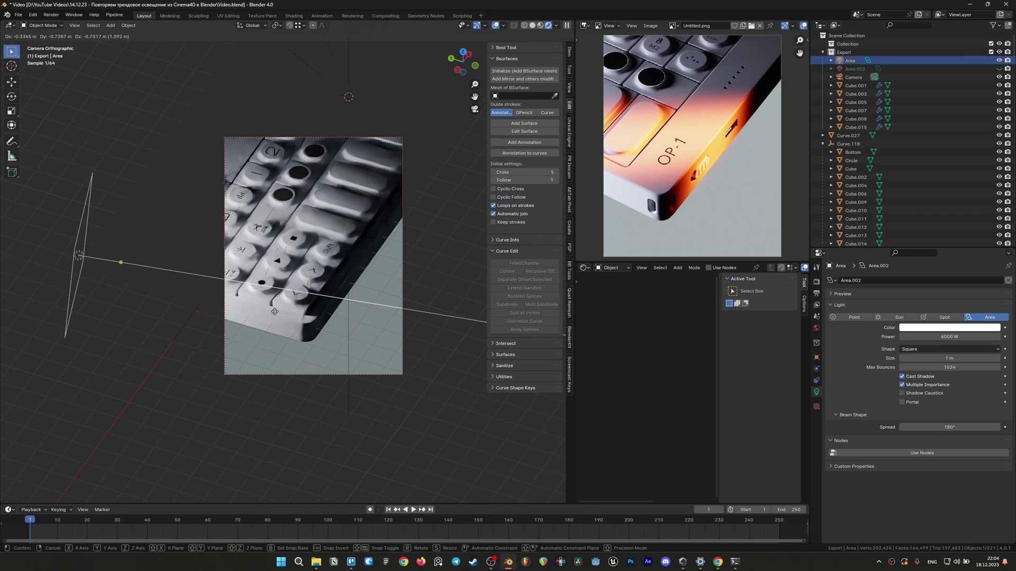
click(253, 282)
key(ctrl+s)
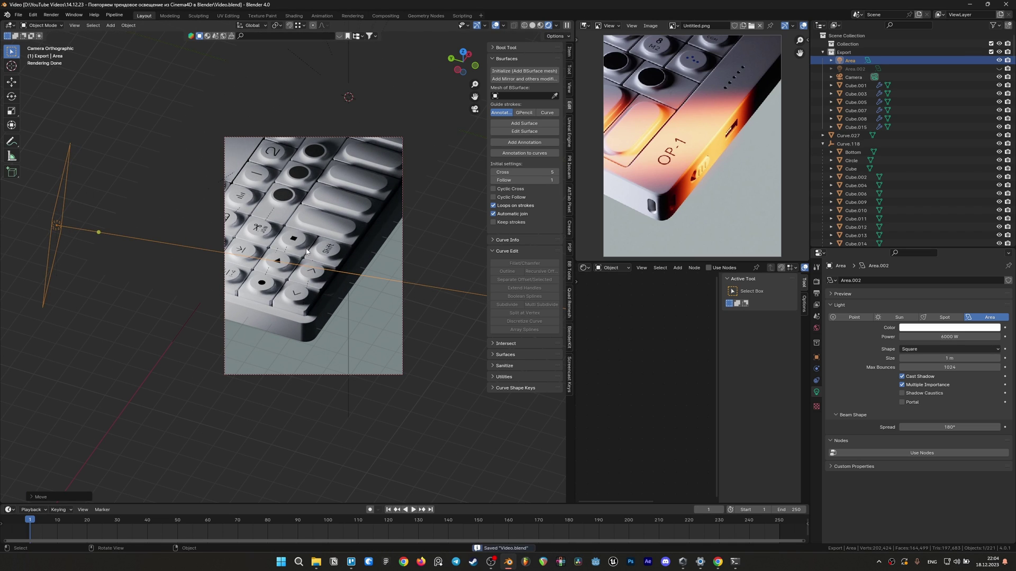
scroll(306, 251, up, 2)
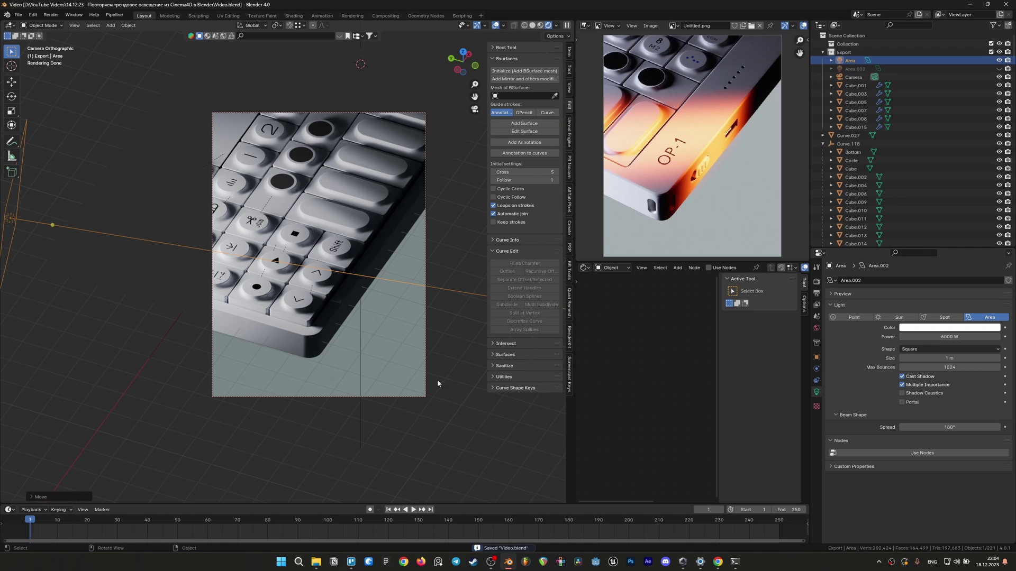
key(s)
click(369, 381)
key(ctrl+s)
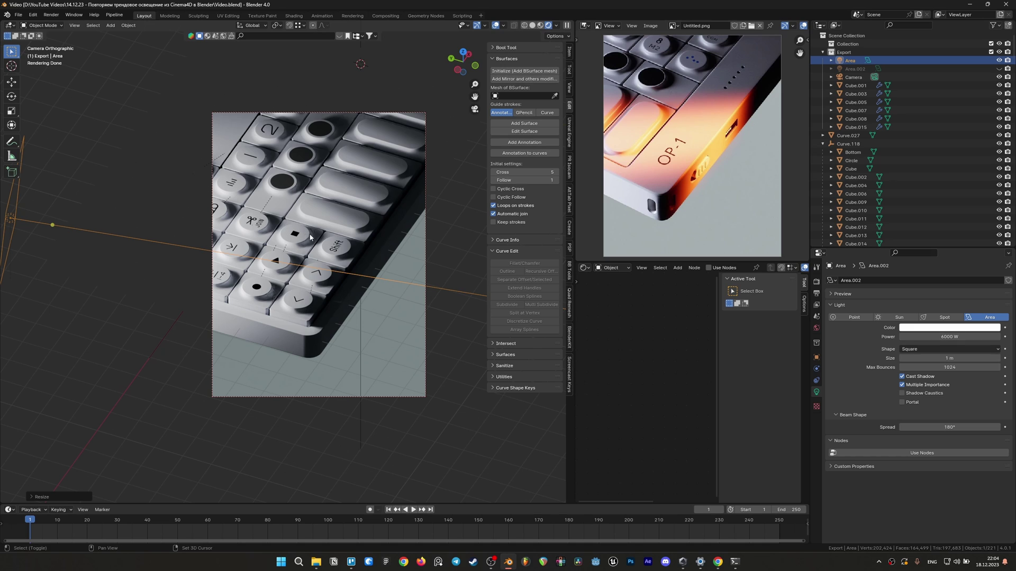
key(shift+a)
mouse_move(269, 233)
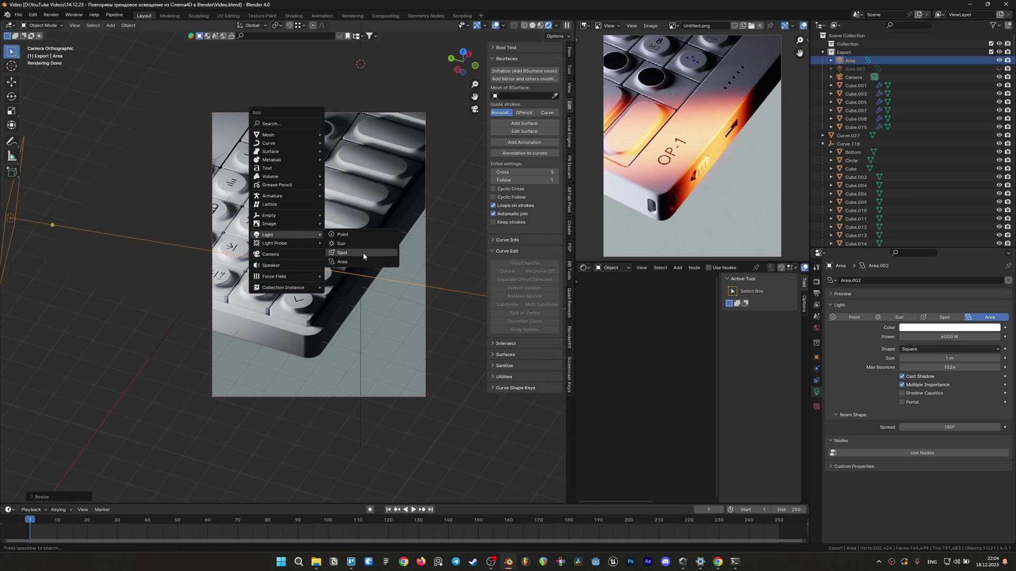
Add a new area light and place it above the keypad along Y and Z.
click(357, 262)
key(g)
key(x)
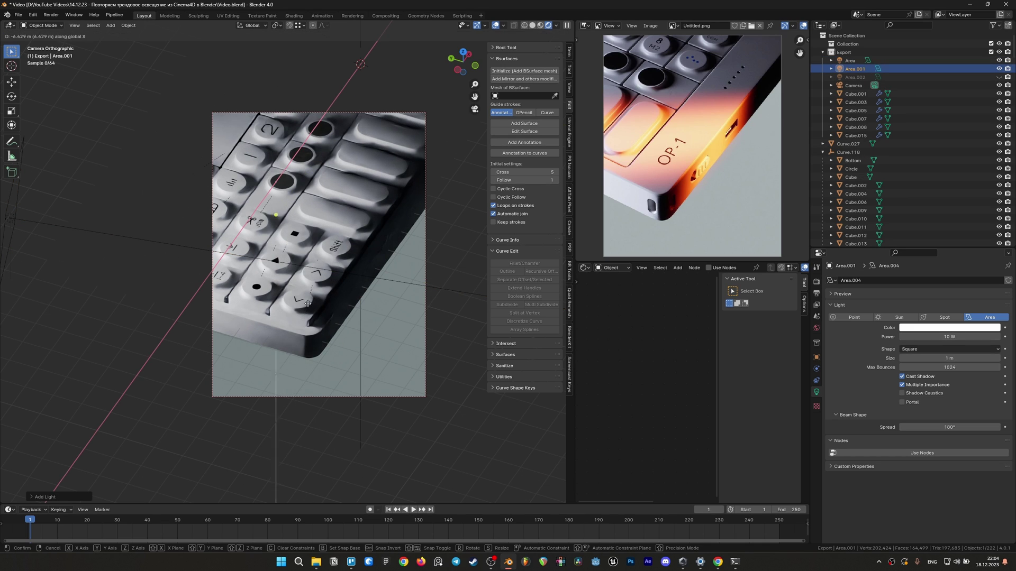
key(x)
key(x)
key(y)
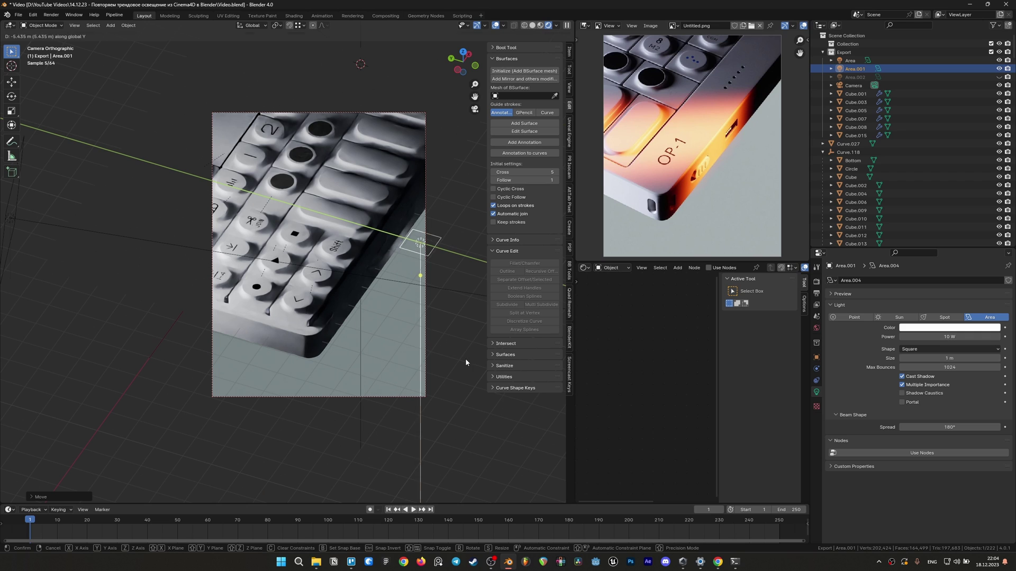
key(z)
click(453, 207)
Enlarge the new light, then stretch it along the Y axis.
key(s)
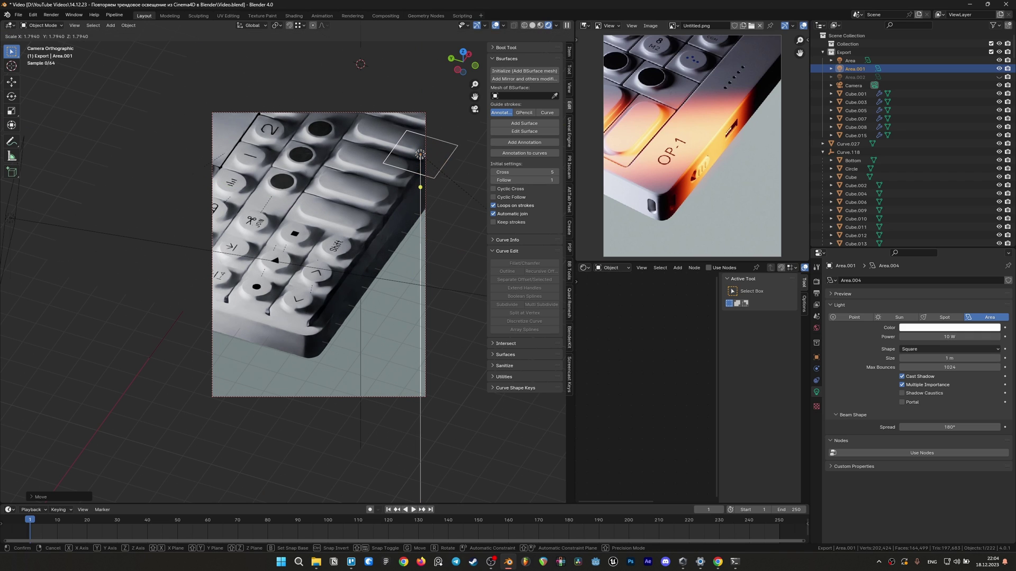
click(416, 187)
scroll(415, 187, down, 2)
shift+middle_drag(416, 187, 364, 217)
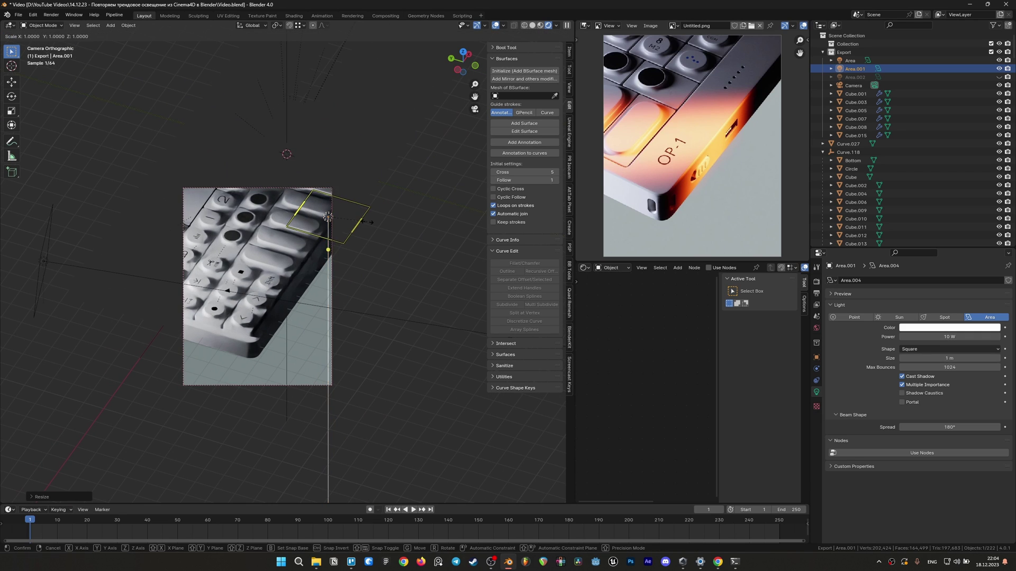
key(s)
key(x)
key(y)
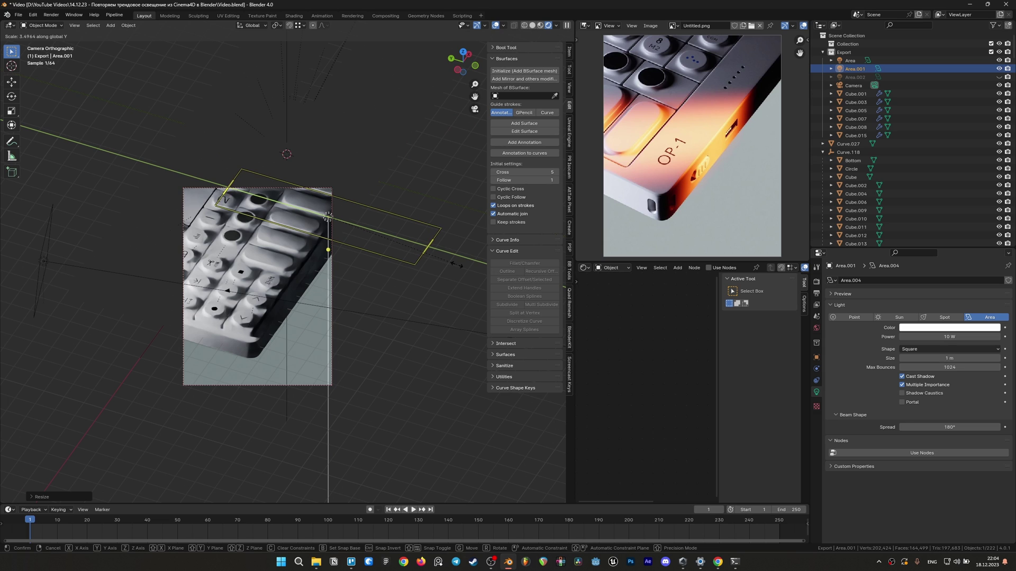
click(449, 265)
Tilt the light around X, nudge its position, and set its power to 3000 W.
key(r)
key(x)
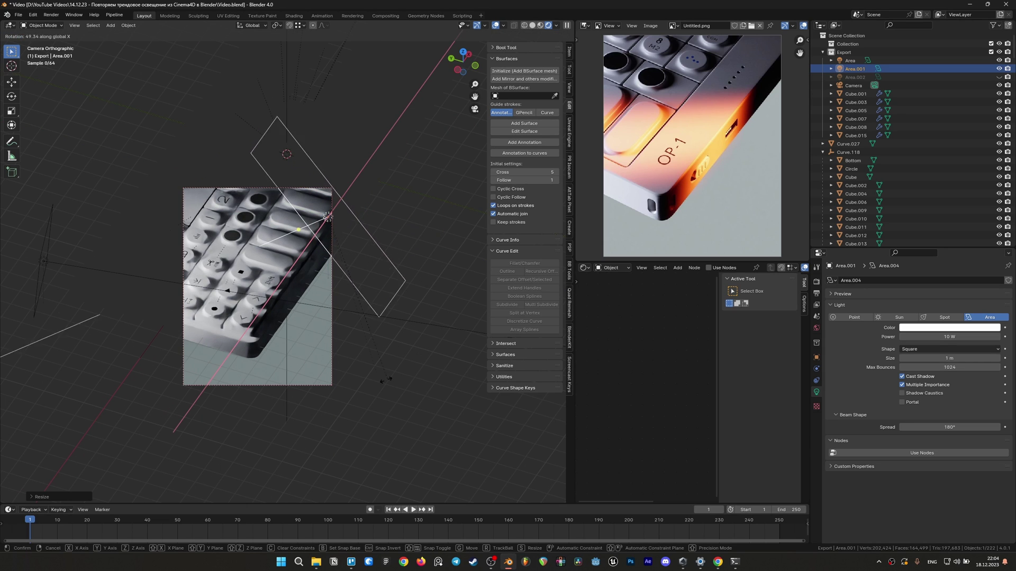
click(418, 338)
key(g)
click(384, 373)
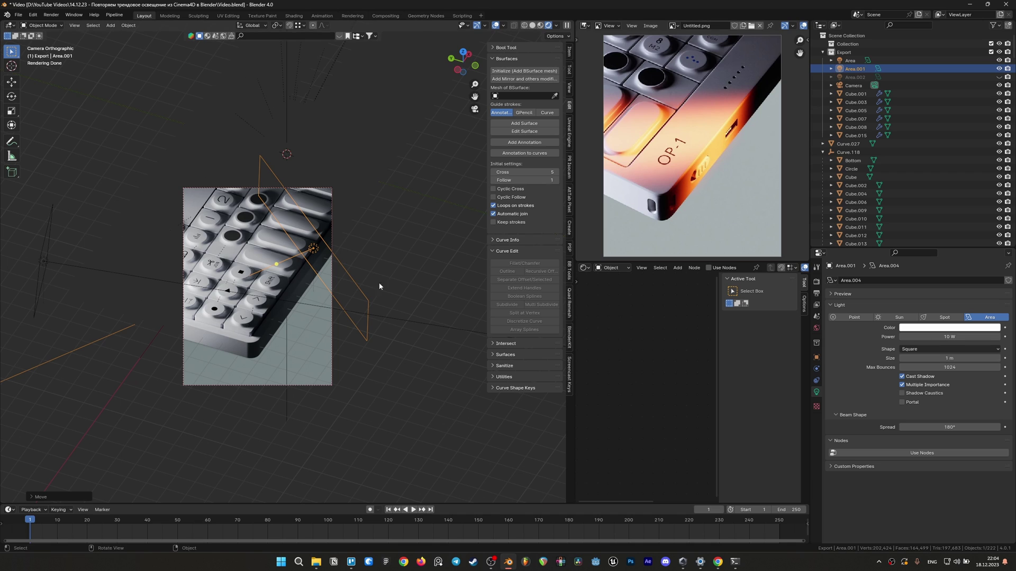
shift+middle_drag(379, 286, 390, 309)
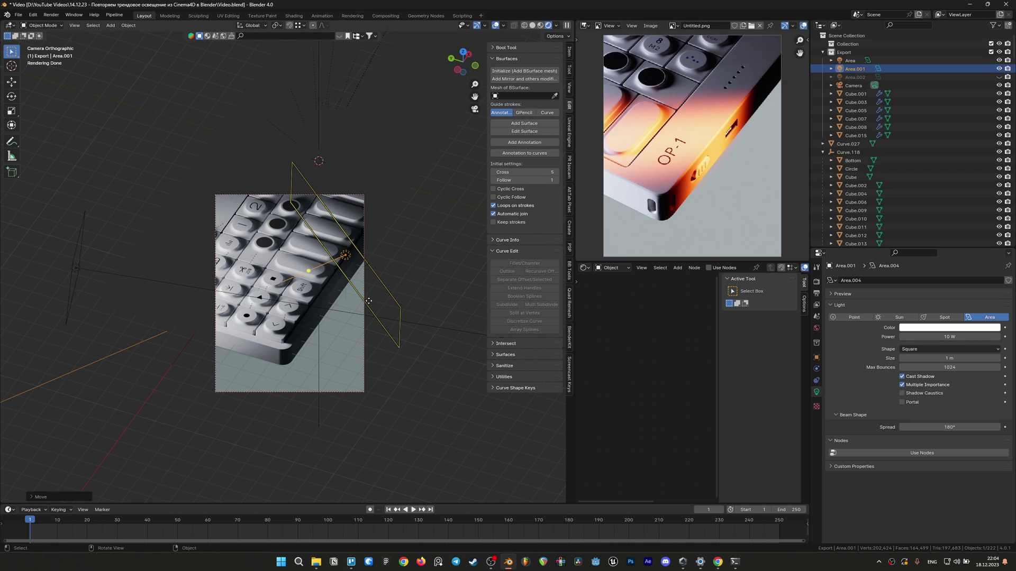
scroll(369, 301, up, 1)
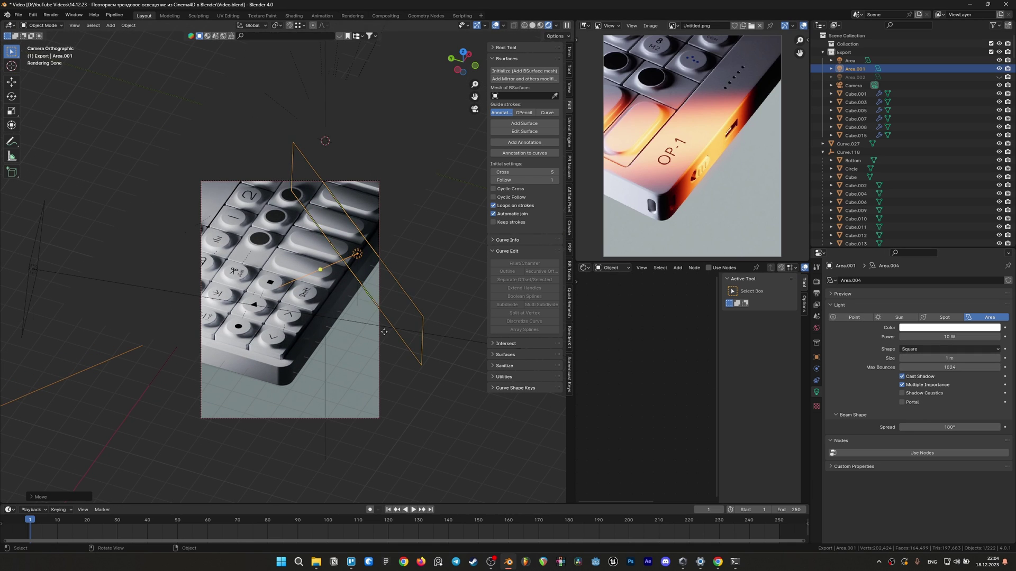
double_click(954, 337)
text(3000)
key(Return)
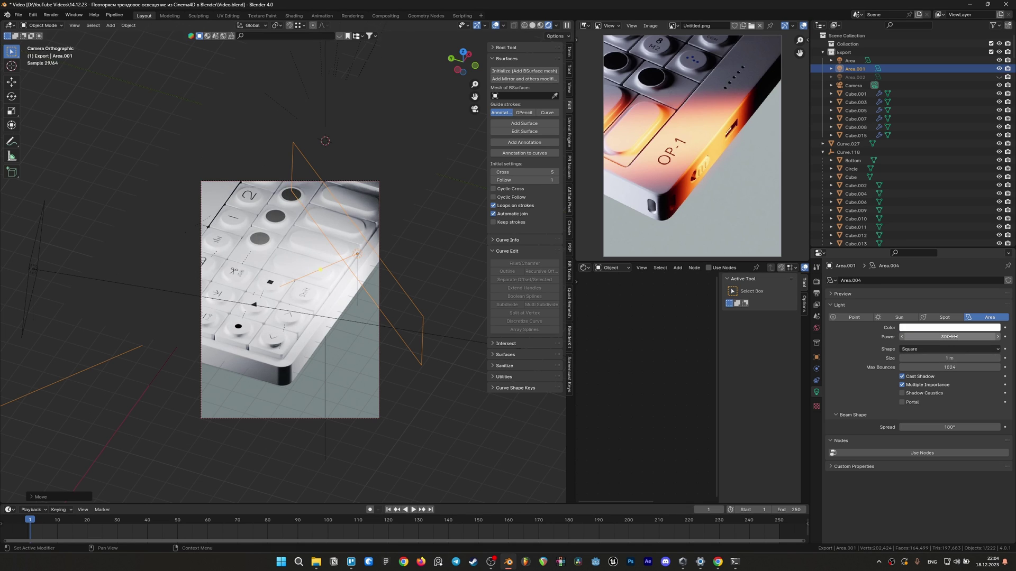
Set the new light's beam spread to 0° for hard light.
click(970, 426)
text(0)
key(Return)
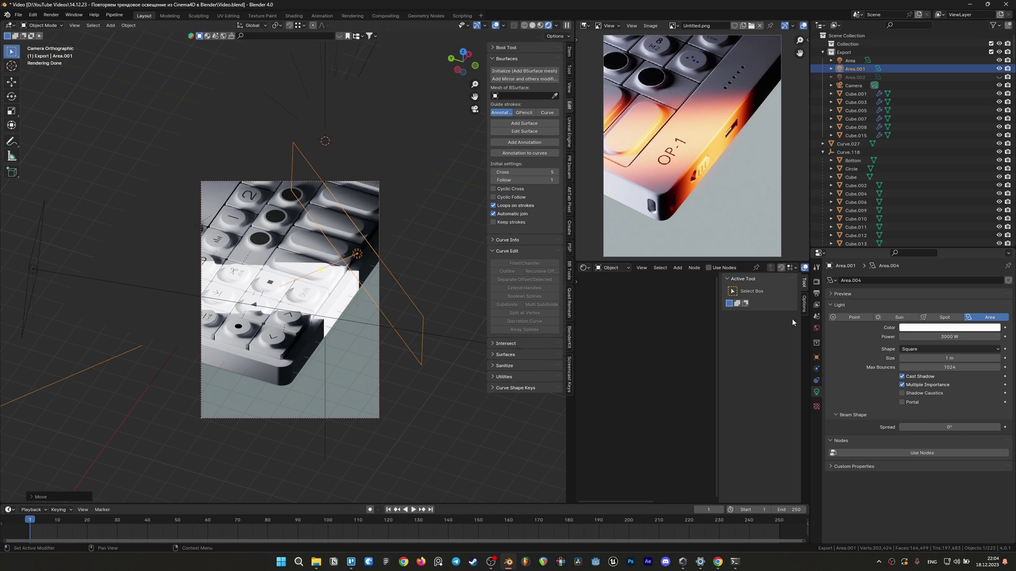
Rotate the light around Z, move and rescale it for a sharp streak, and save.
key(r)
key(z)
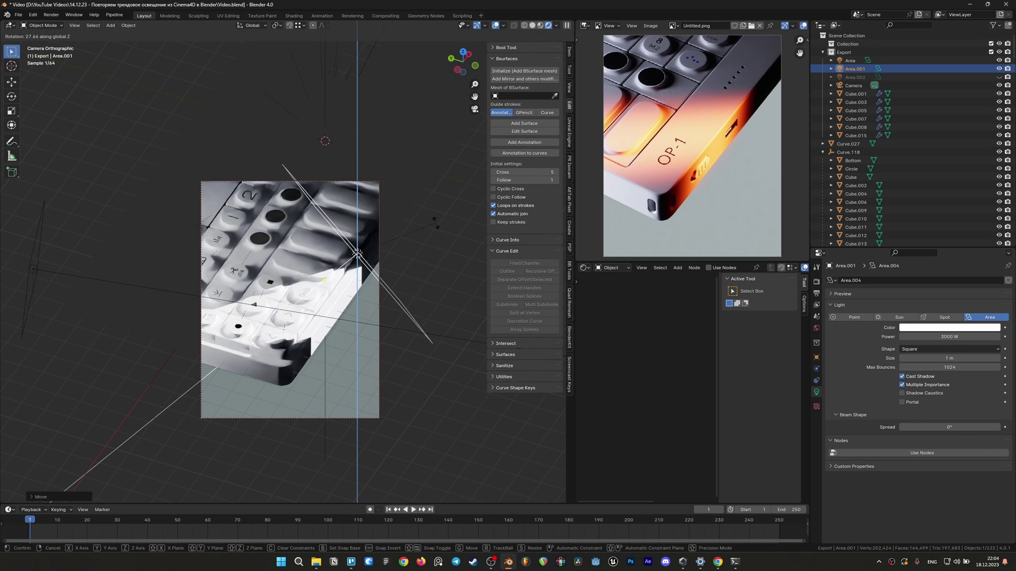
click(421, 263)
key(g)
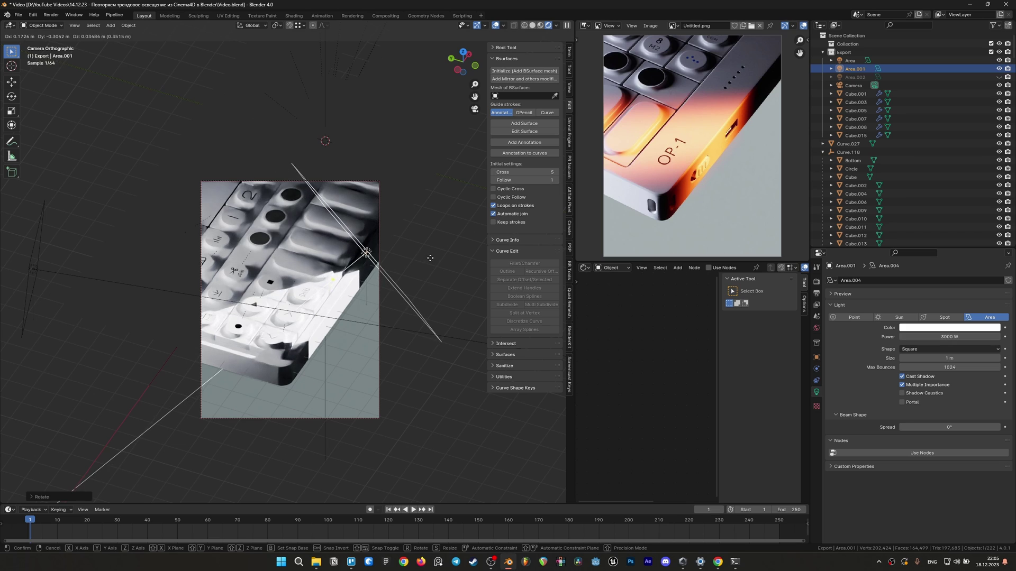
click(430, 256)
key(s)
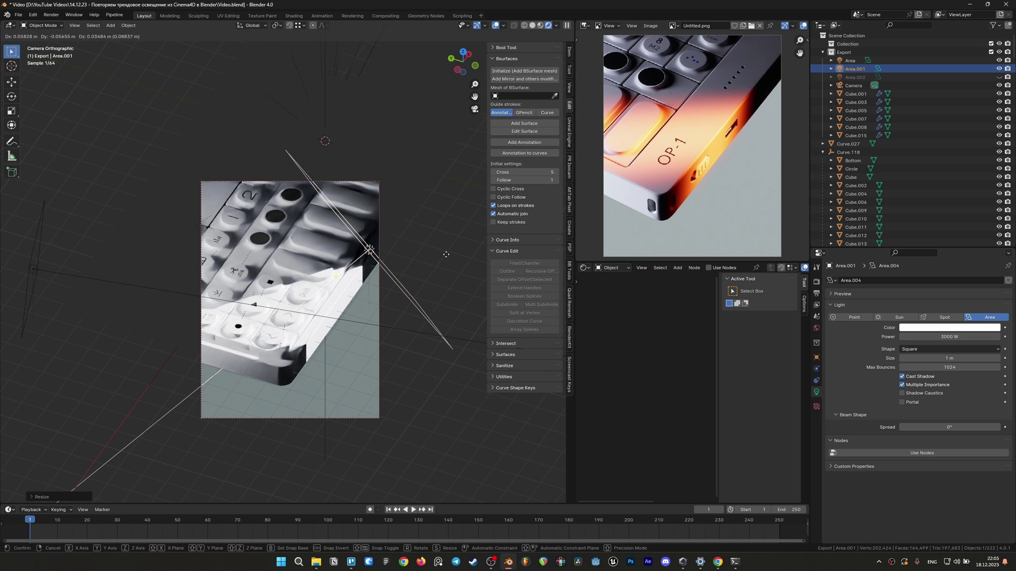
click(448, 257)
key(ctrl+s)
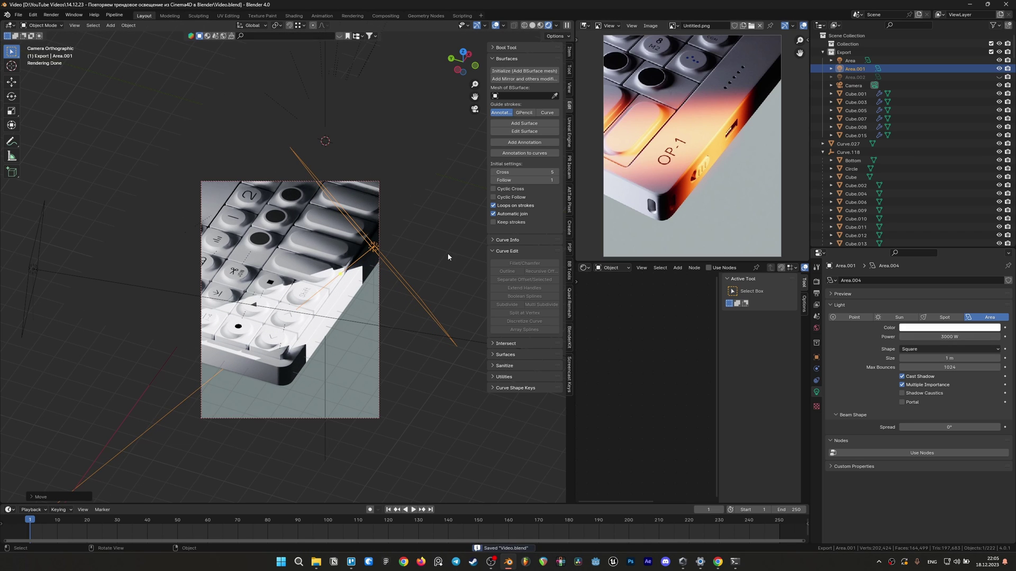
scroll(333, 307, up, 2)
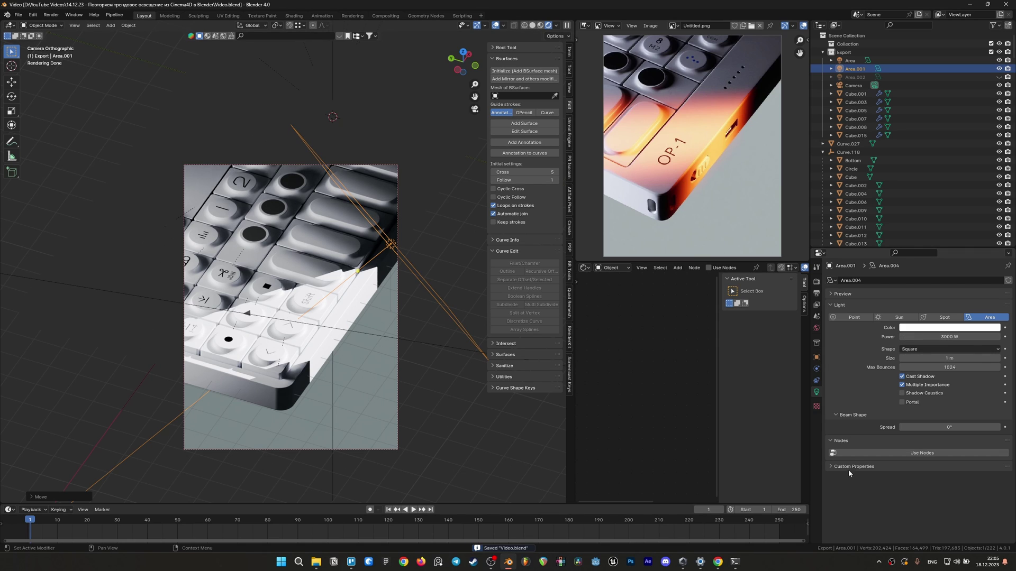
Enable Use Nodes on the area light, widen the node editor, and save.
click(873, 453)
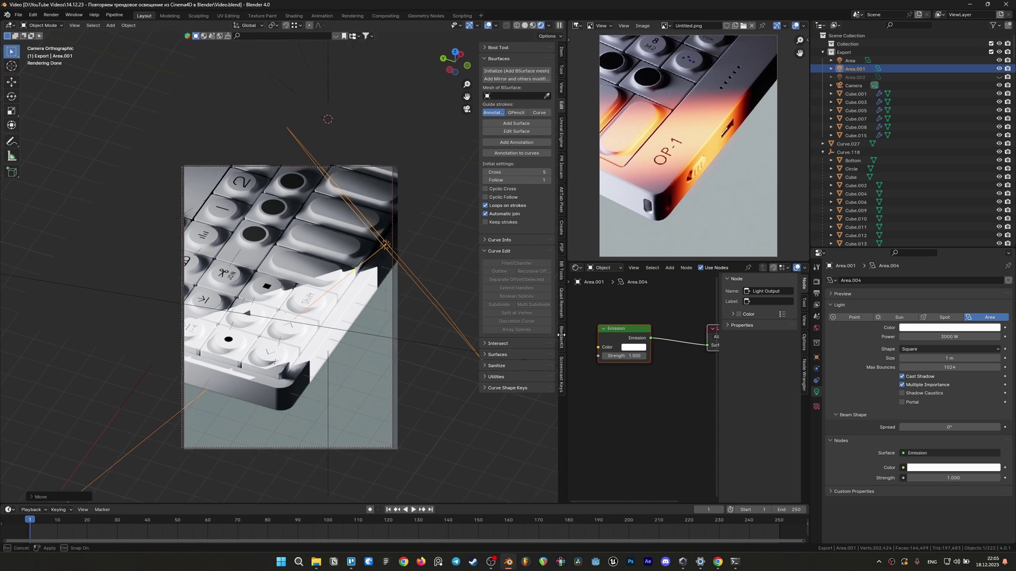
drag(575, 334, 522, 333)
middle_drag(604, 378, 614, 369)
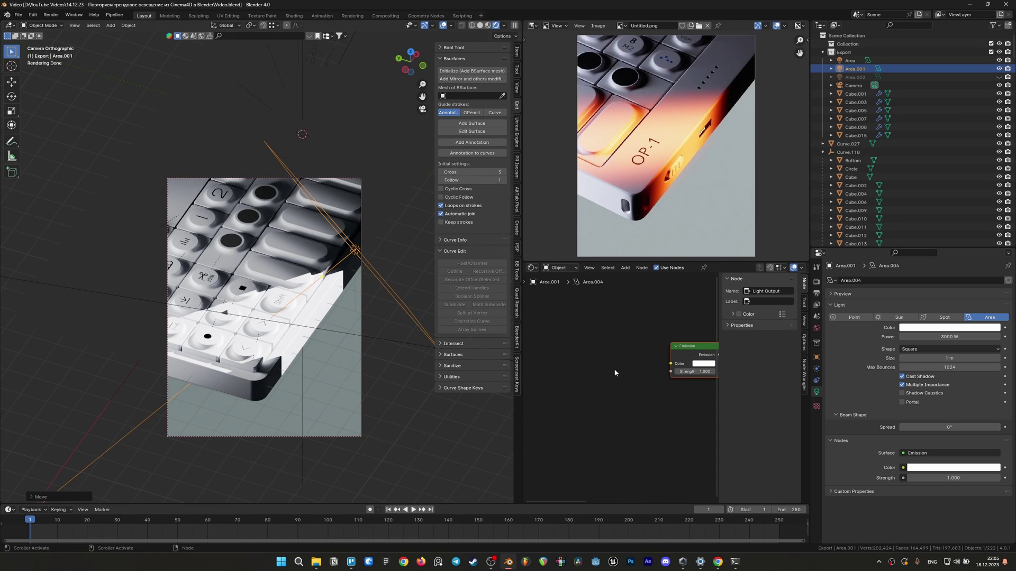
key(ctrl+s)
middle_drag(609, 375, 644, 391)
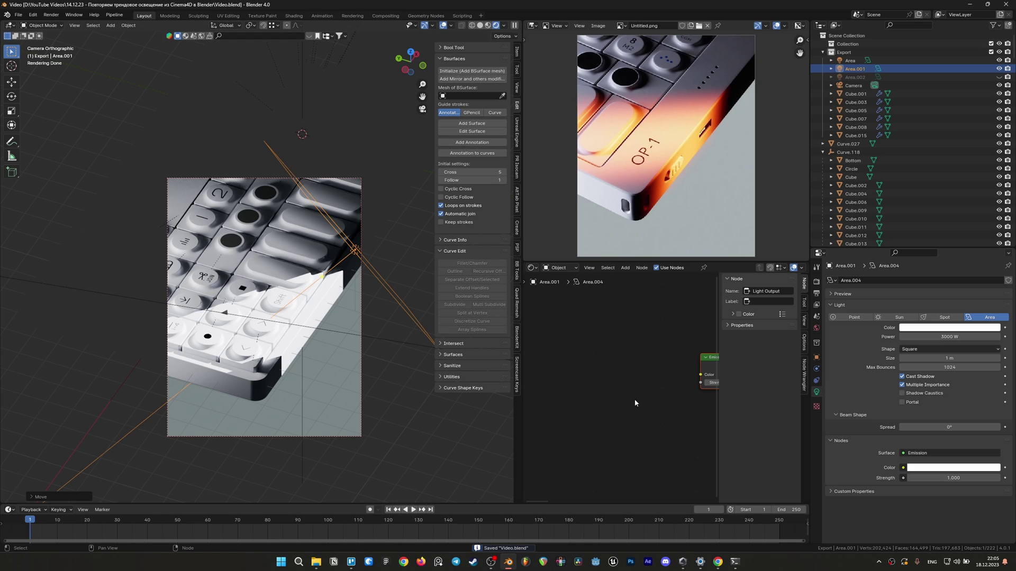
Add a Color Ramp node left of the Emission node.
key(shift+a)
text(colo)
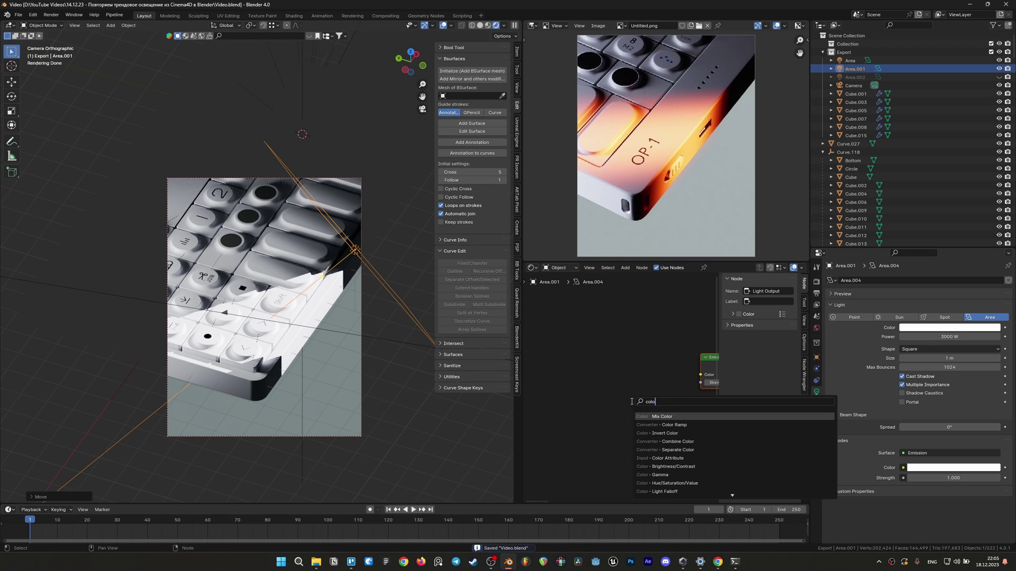
click(674, 425)
click(572, 394)
Add a Gradient Texture node and position it beside the Color Ramp.
key(shift+a)
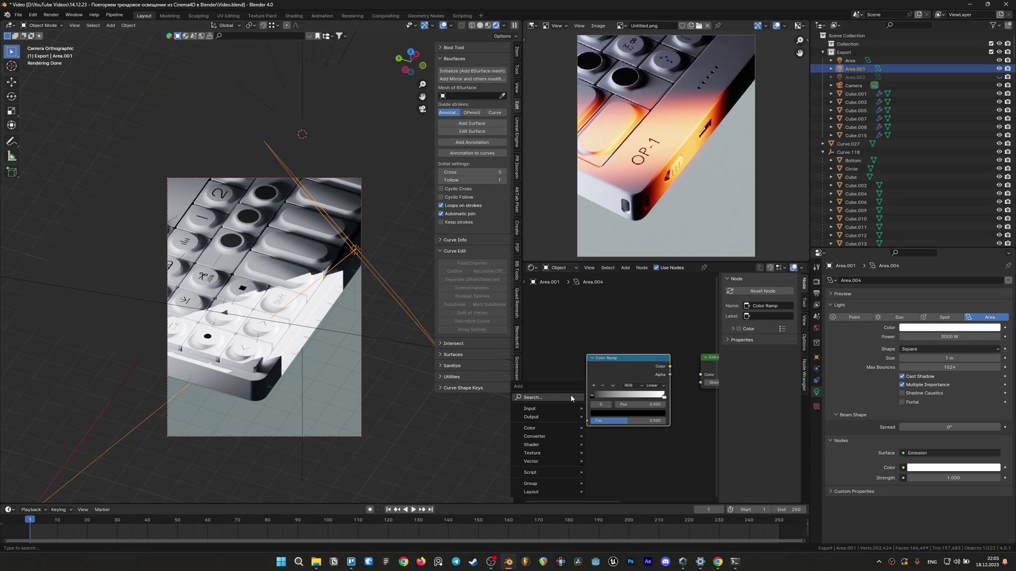
text(grad)
key(Return)
click(534, 376)
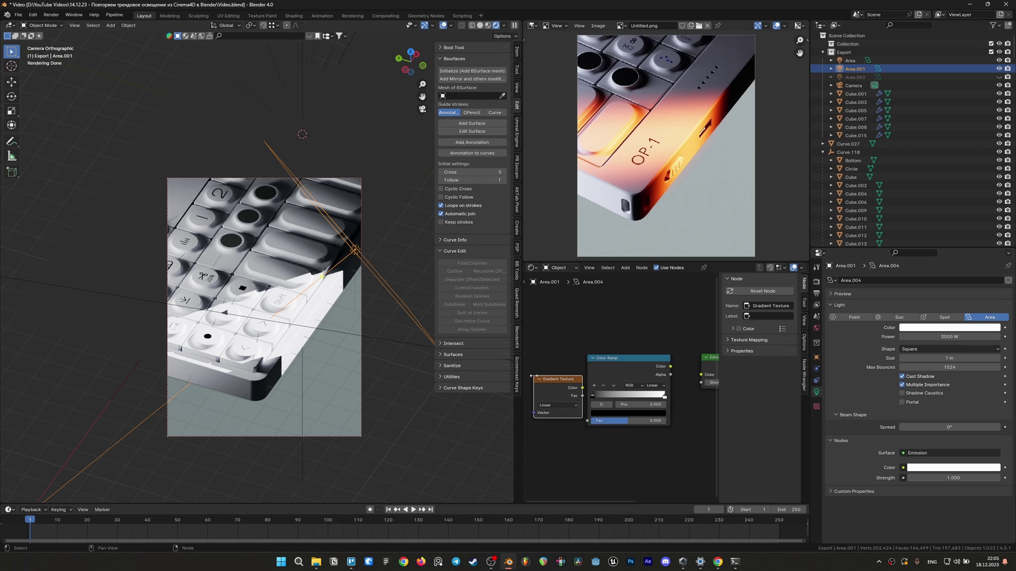
middle_drag(534, 376, 637, 361)
drag(664, 370, 627, 355)
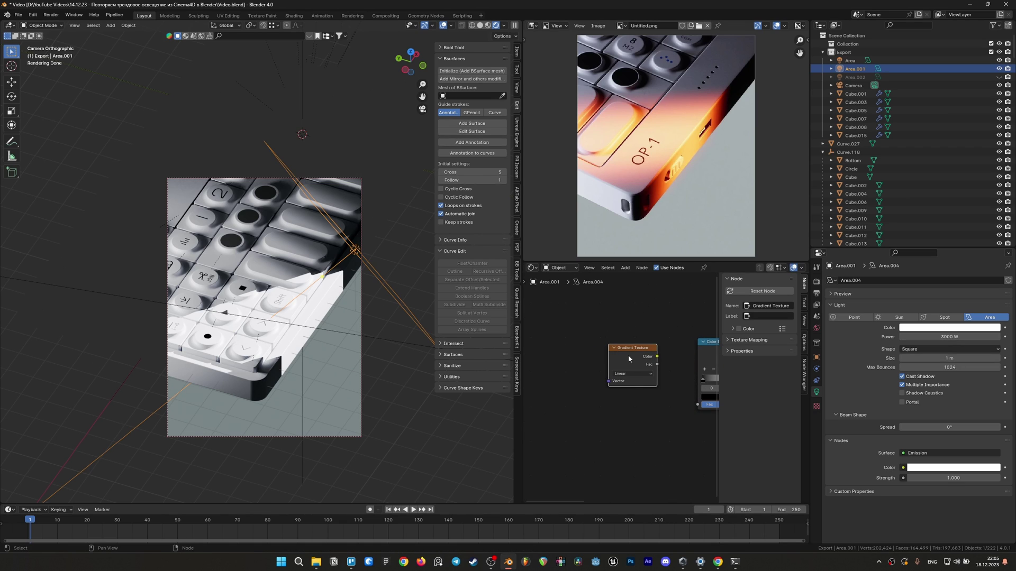
click(33, 15)
click(33, 15)
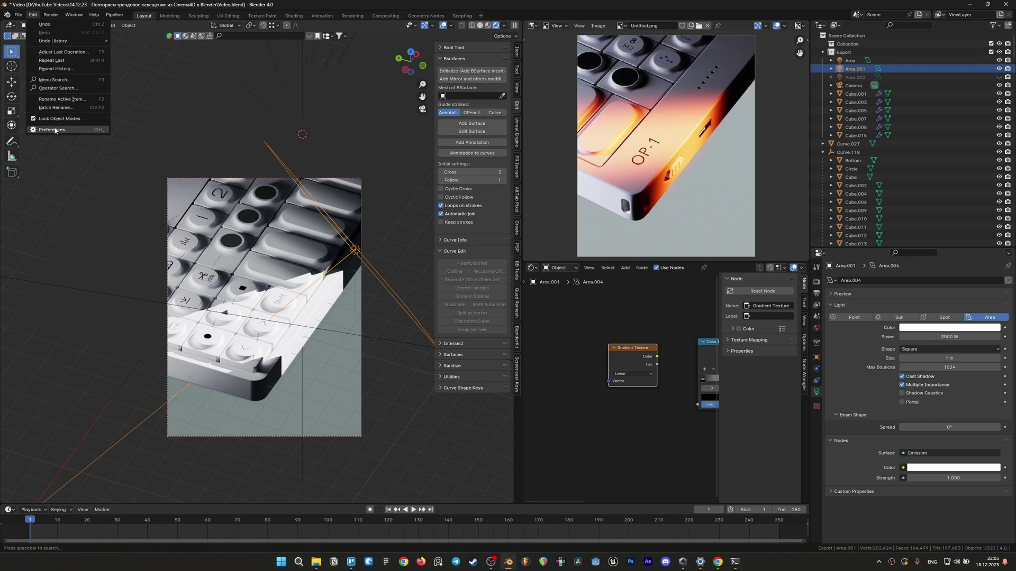
click(53, 129)
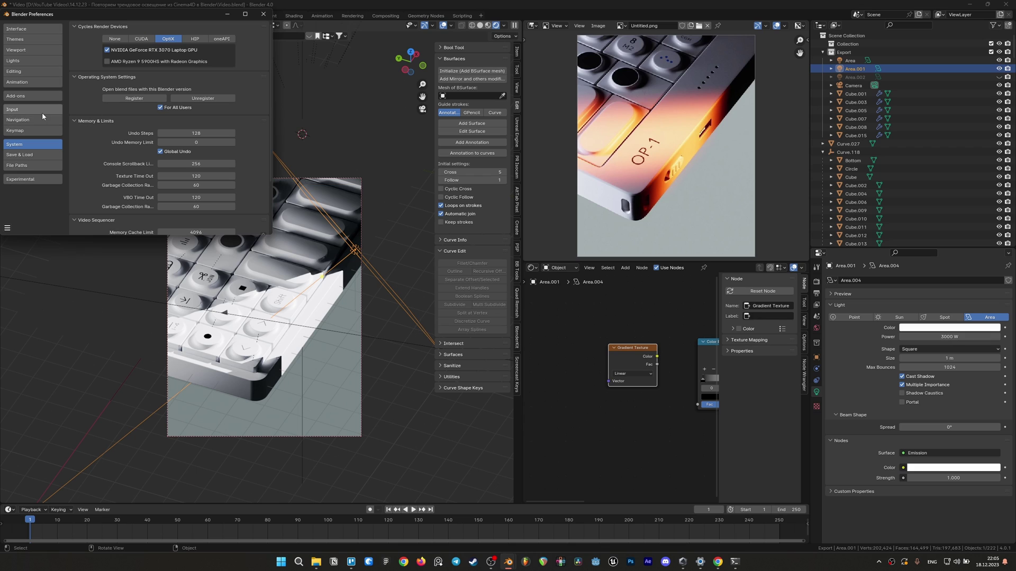
click(43, 111)
click(32, 96)
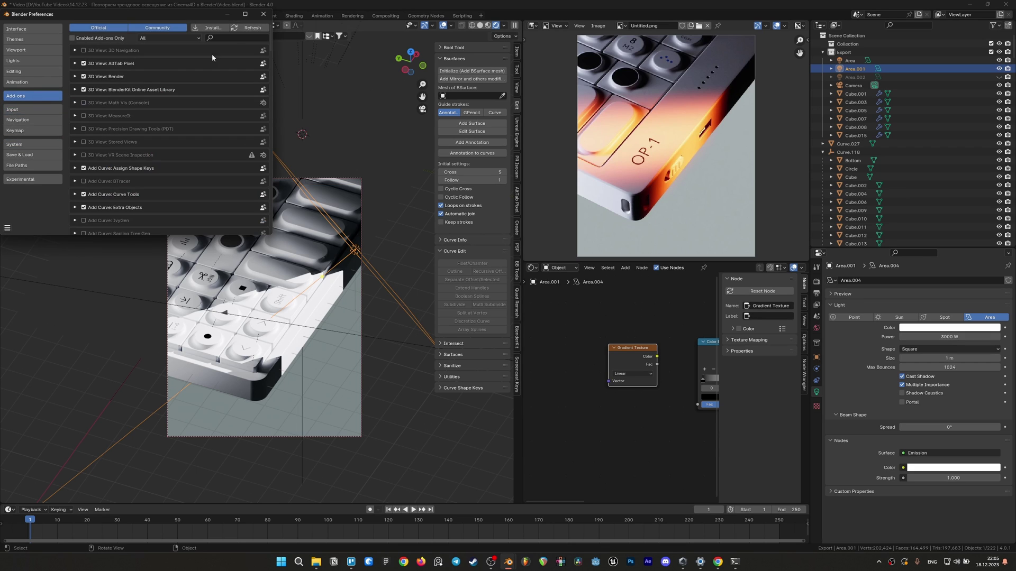
click(216, 37)
text(node)
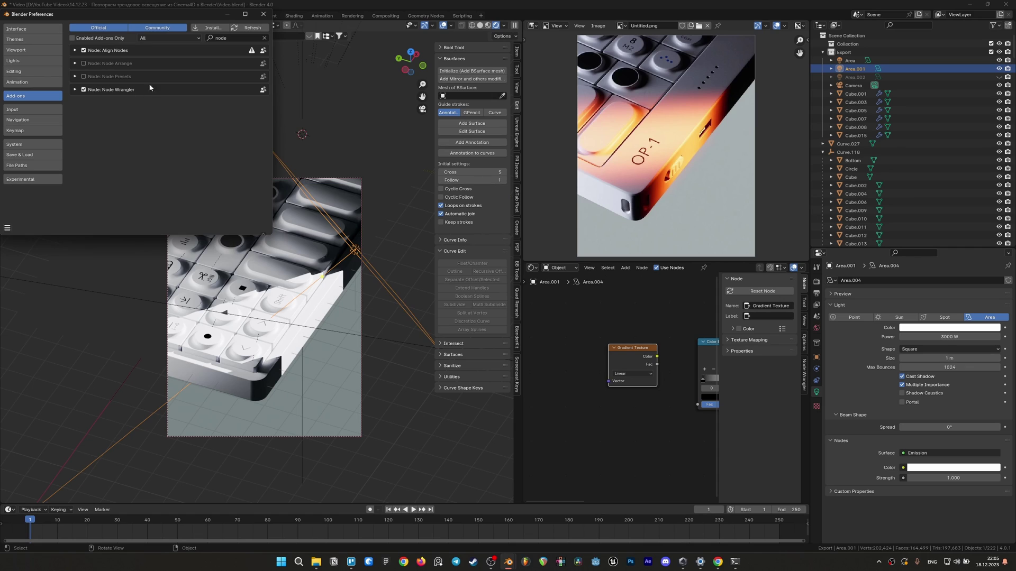
click(264, 19)
Link Gradient Texture into Color Ramp and add UV-driven Mapping with Ctrl+T.
middle_drag(658, 413, 642, 417)
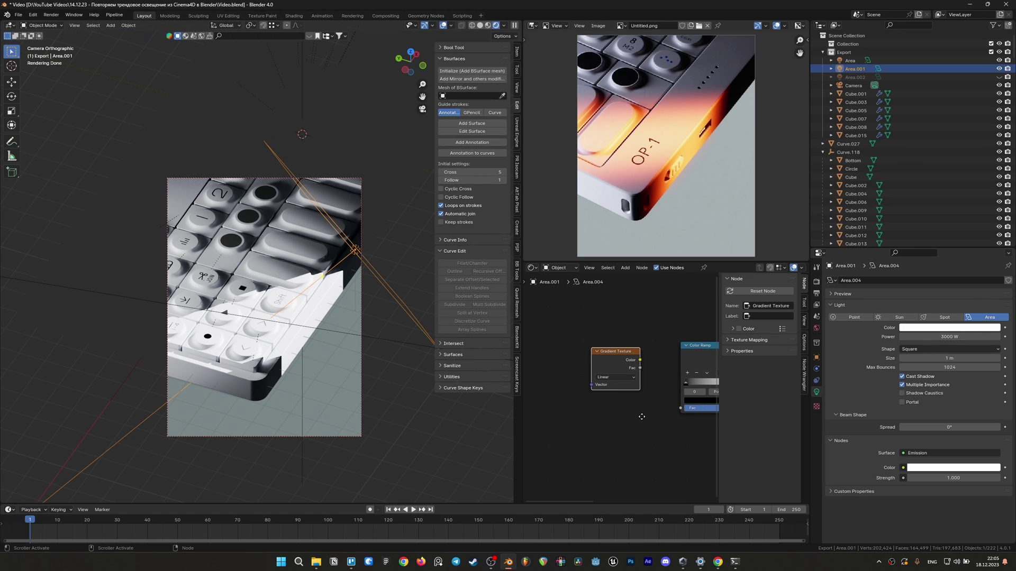
drag(640, 360, 682, 408)
middle_drag(680, 410, 701, 394)
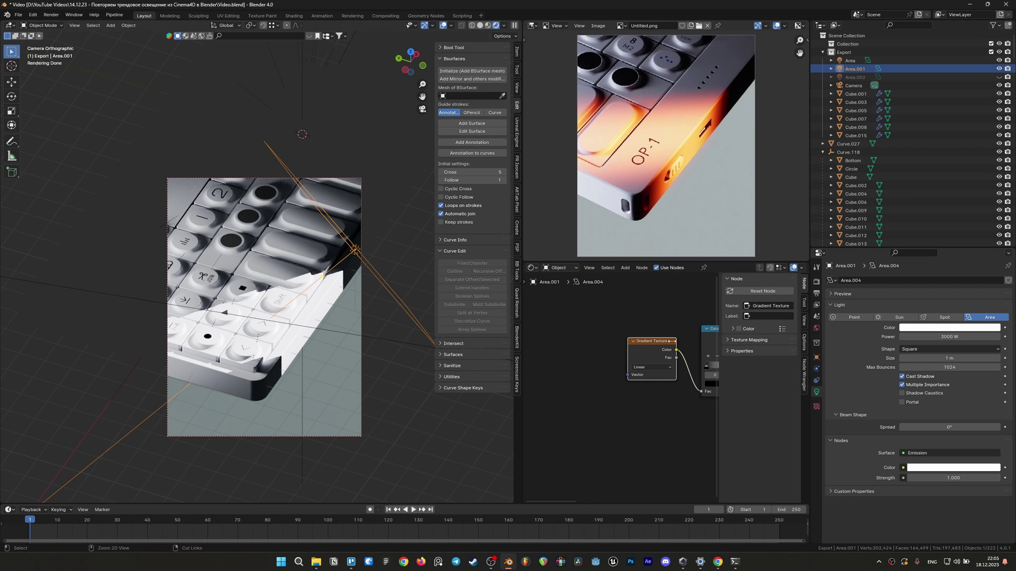
key(ctrl+t)
mouse_move(655, 398)
middle_down()
mouse_move(667, 369)
mouse_move(597, 391)
mouse_move(679, 396)
middle_up()
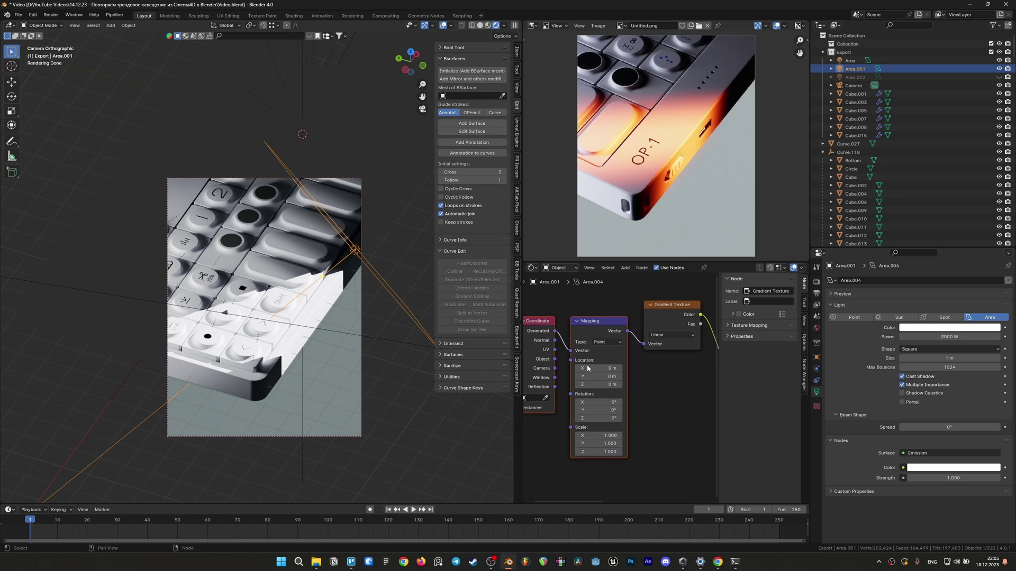
scroll(679, 397, up, 1)
scroll(556, 342, up, 1)
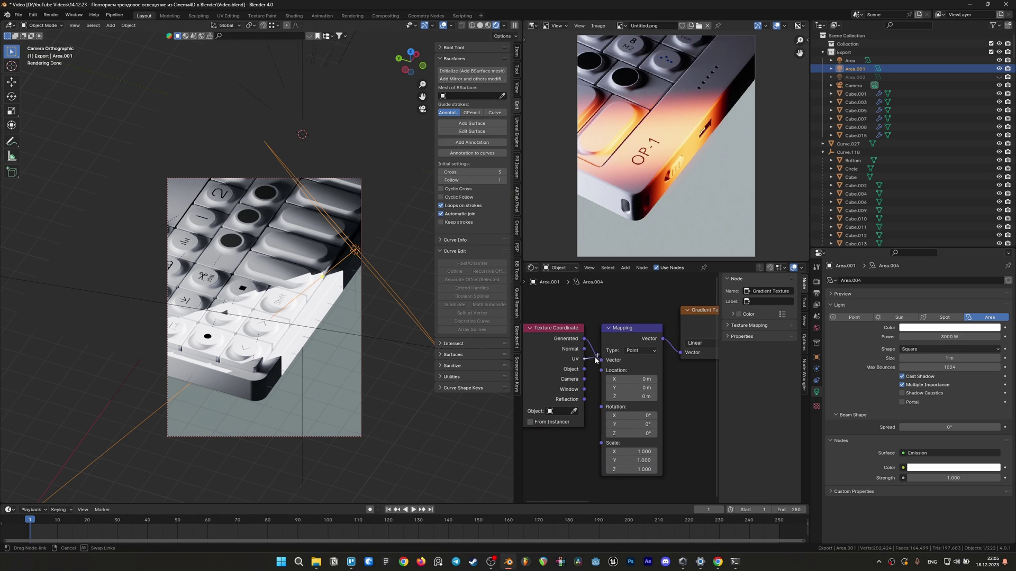
drag(584, 359, 608, 362)
Connect the Color Ramp's Color output into the Emission Color input.
middle_drag(660, 364, 596, 367)
click(683, 344)
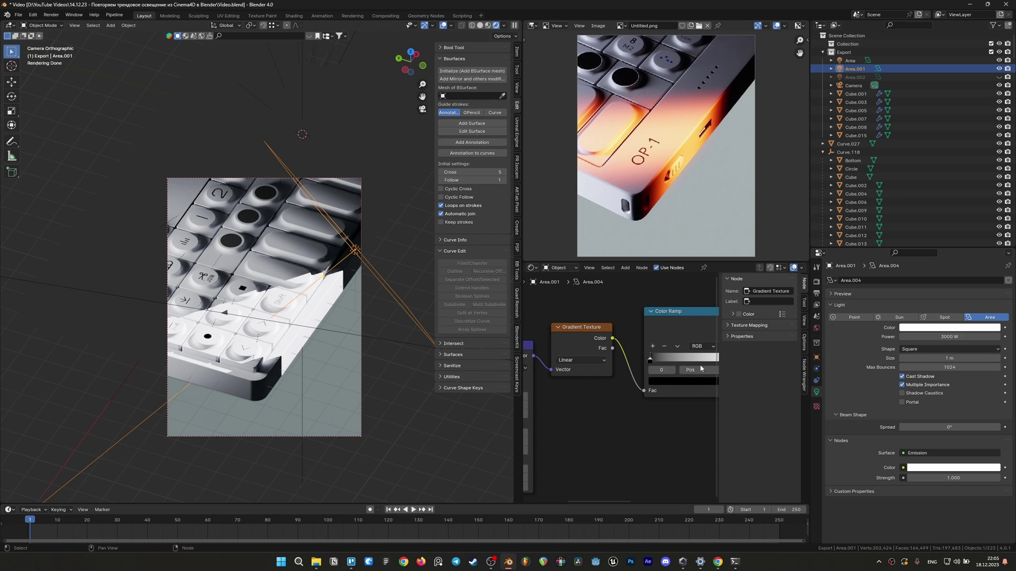
middle_drag(673, 347, 589, 370)
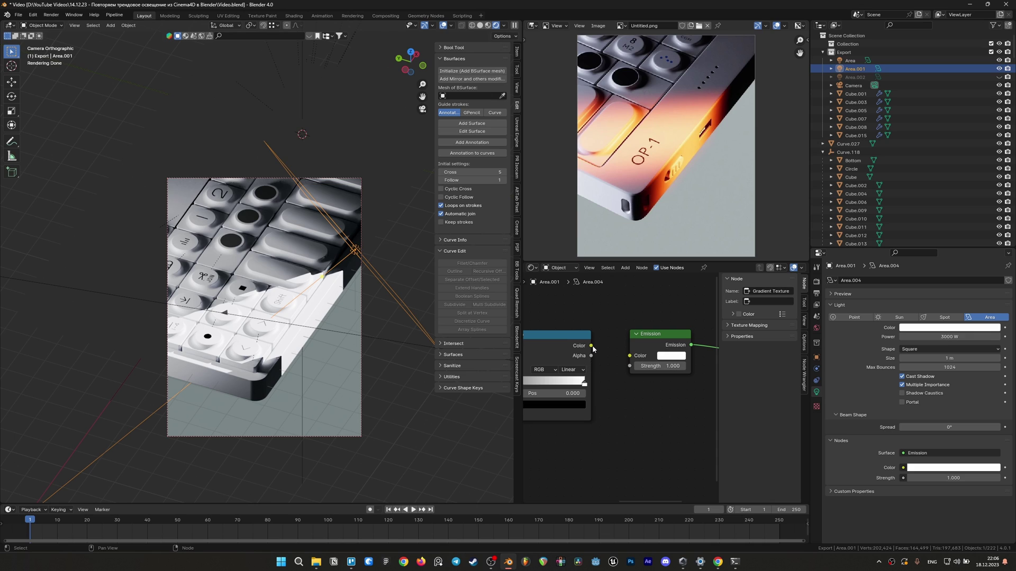
drag(592, 346, 629, 356)
middle_drag(624, 365, 697, 342)
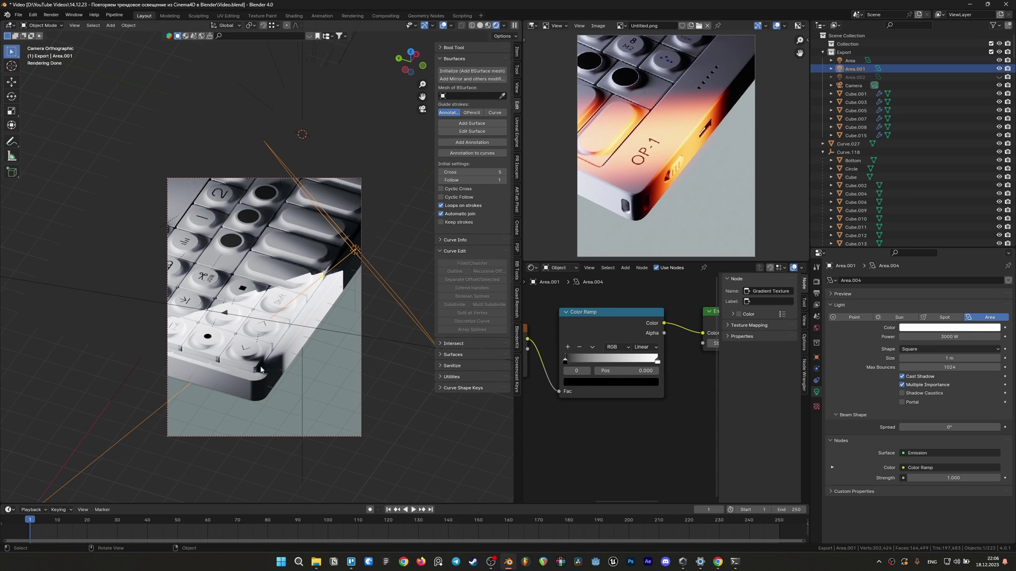
middle_drag(678, 339, 643, 345)
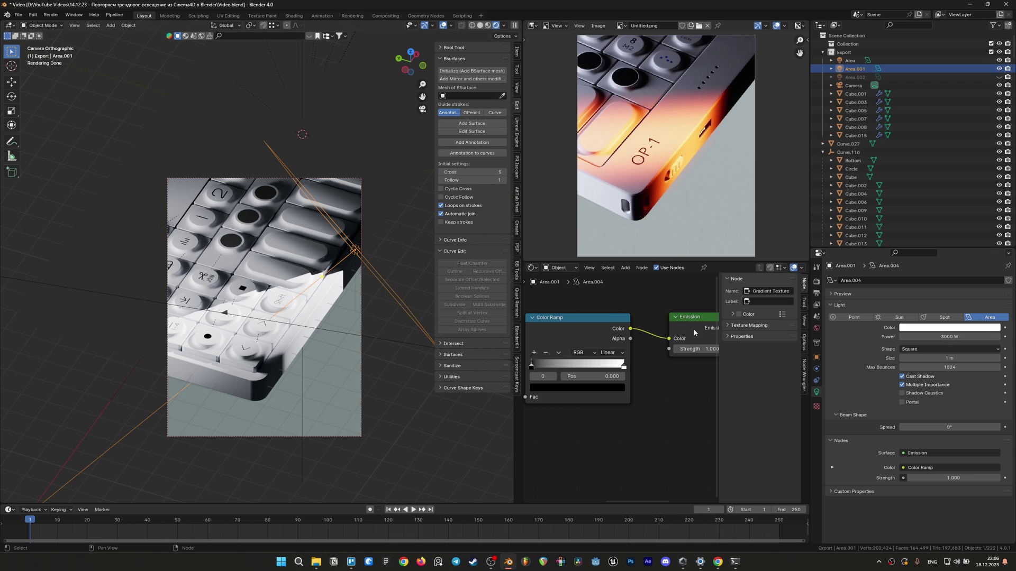
Inspect the Color Ramp's black stop and save the file.
click(533, 365)
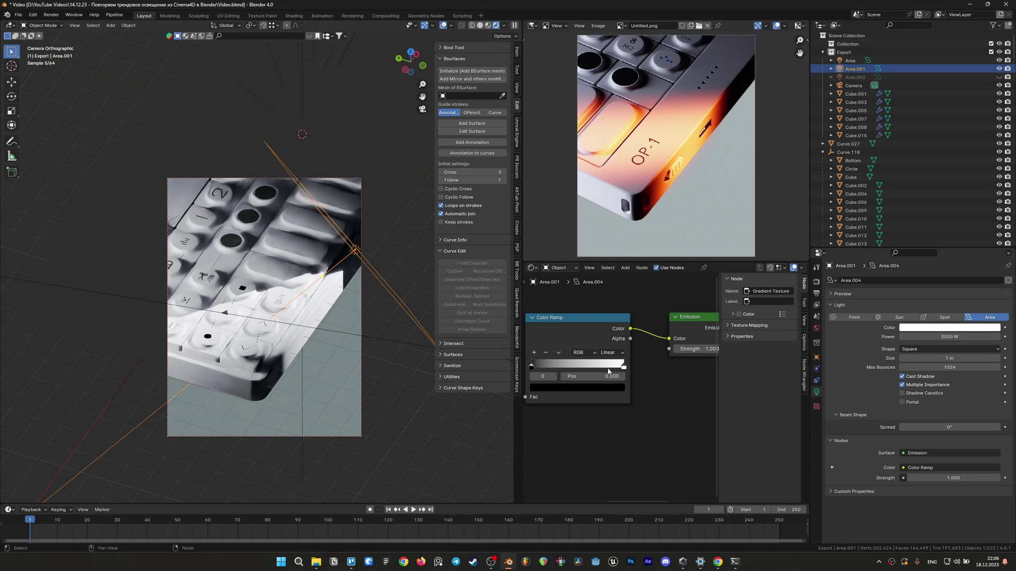
drag(535, 366, 532, 371)
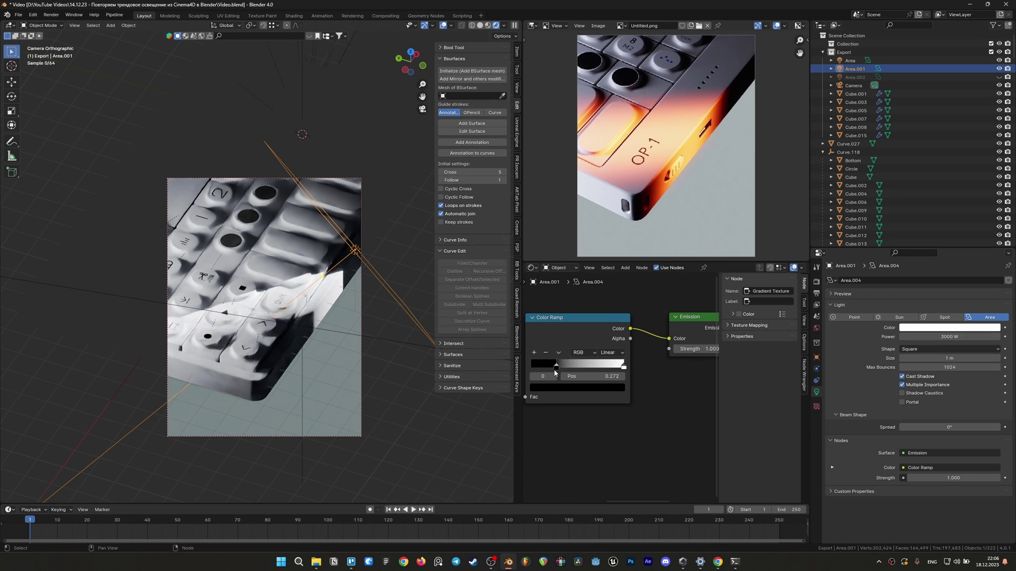
middle_drag(555, 383, 607, 375)
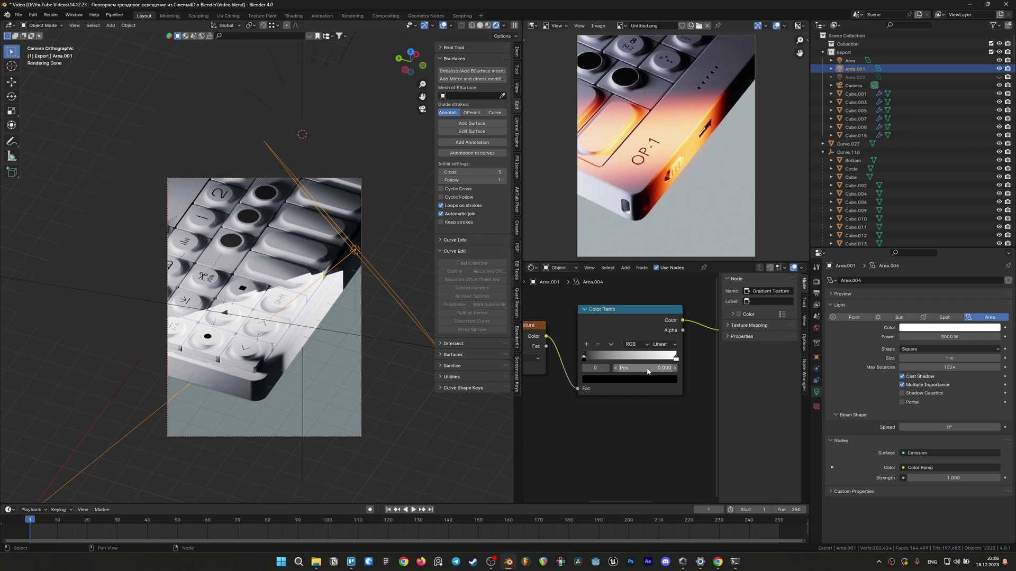
key(ctrl+s)
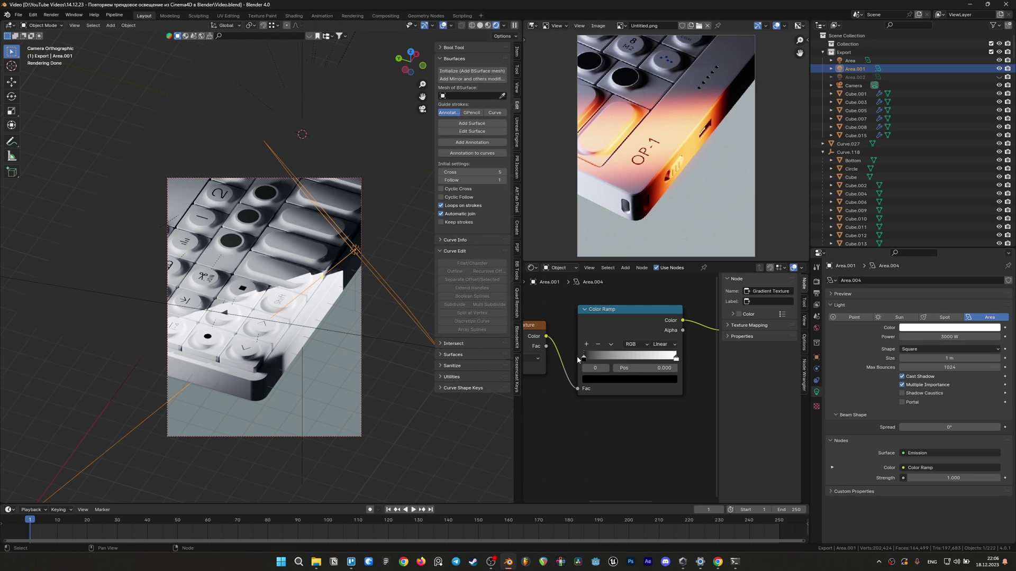
Make a black–white–black ramp (stops 0.026, 0.632, 0.965) with Ease interpolation.
click(587, 344)
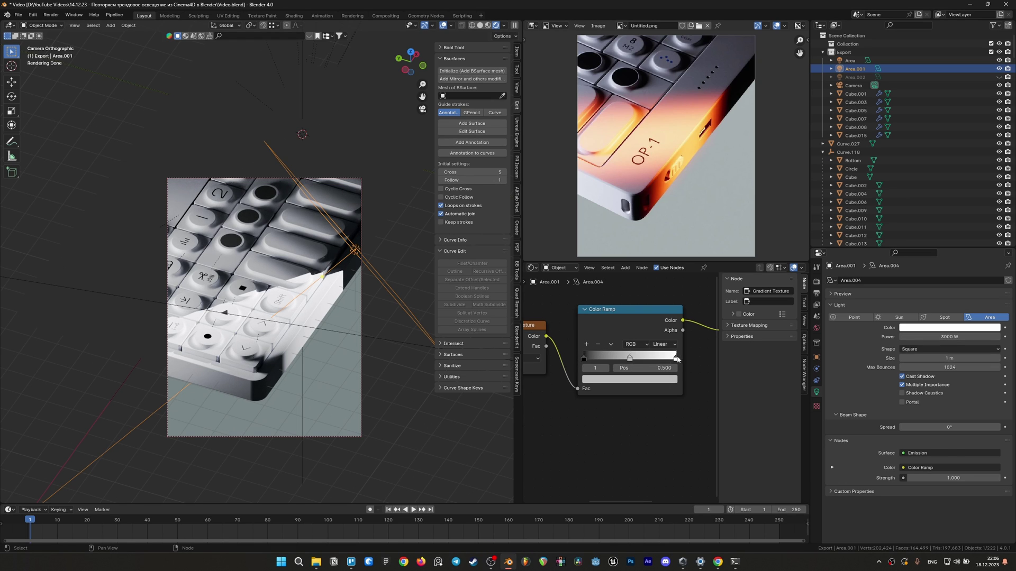
mouse_move(676, 358)
mouse_down()
mouse_move(642, 357)
mouse_move(676, 358)
mouse_up()
click(629, 378)
drag(663, 249, 663, 318)
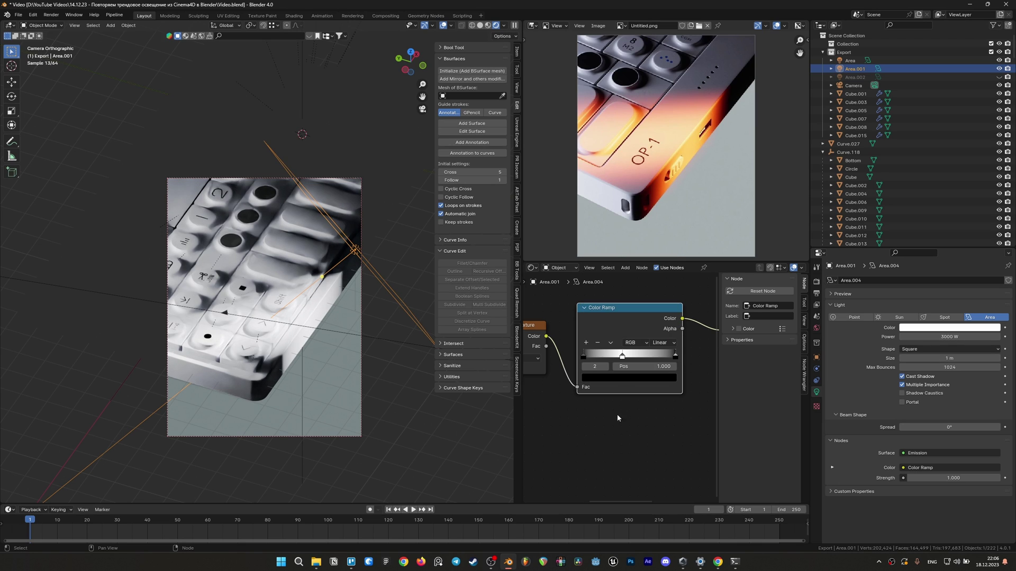
drag(585, 359, 587, 359)
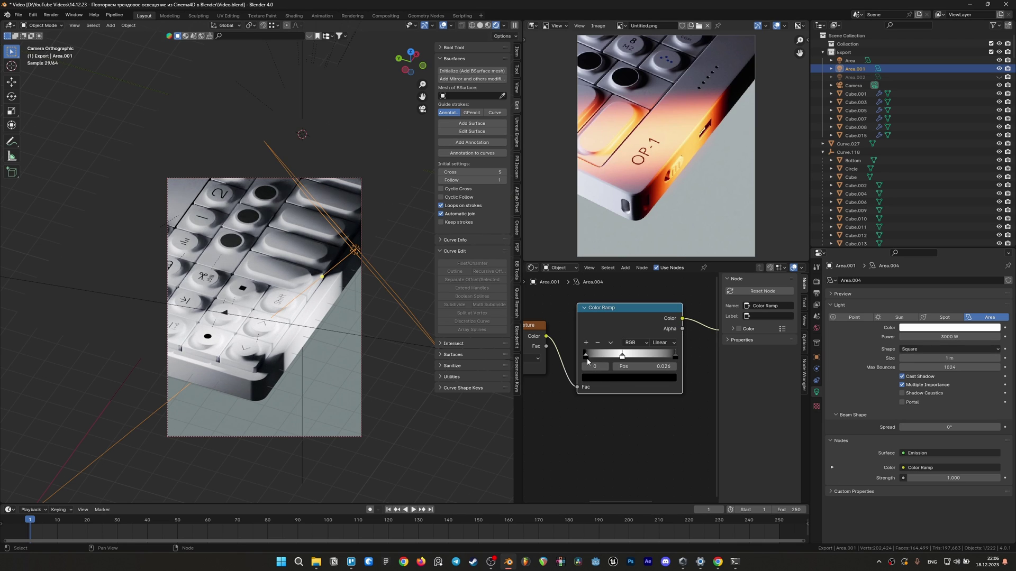
drag(675, 359, 672, 358)
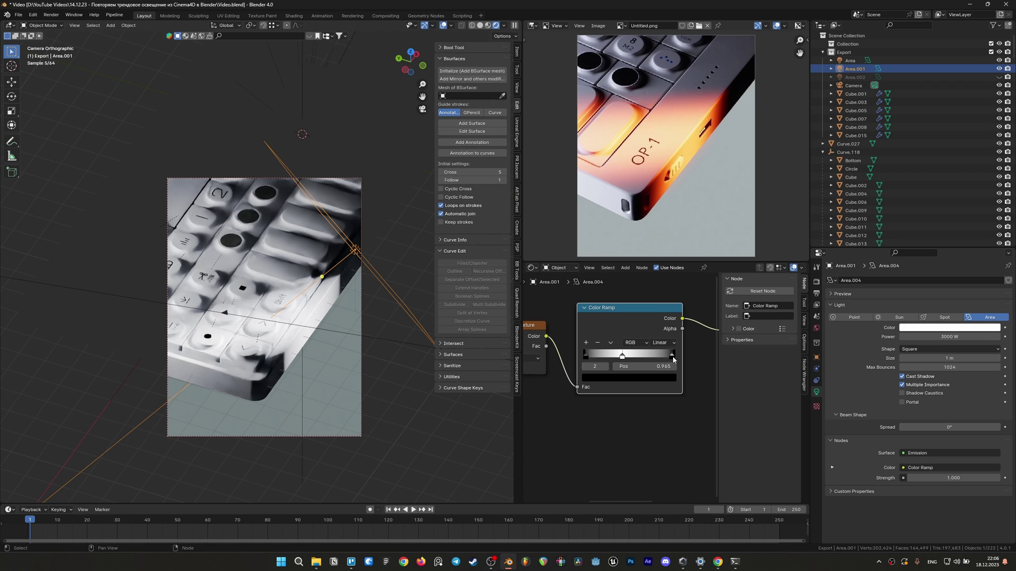
click(661, 348)
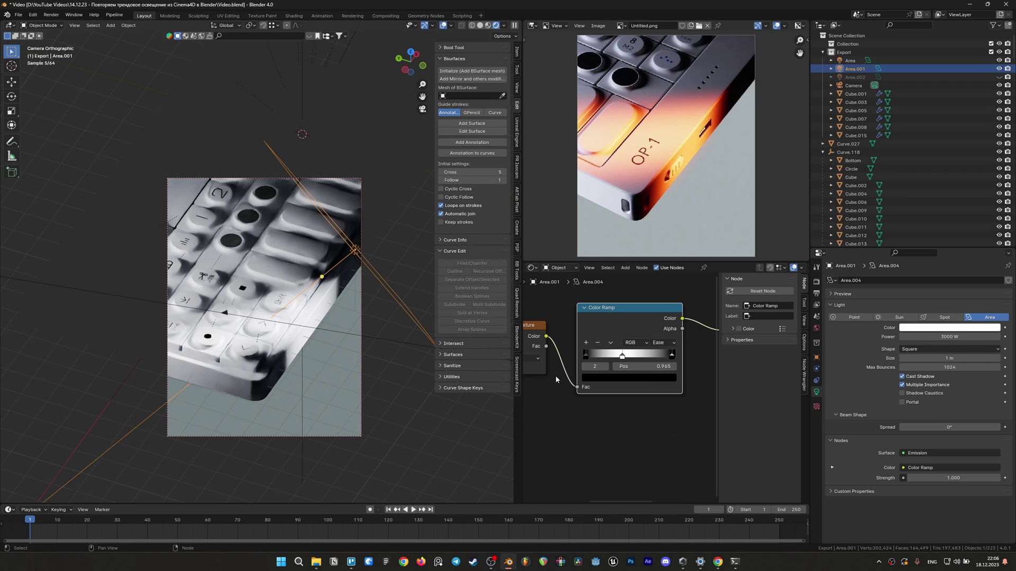
Set the gradient type to Easing, shift the middle white stop right, and save.
middle_drag(554, 376, 645, 376)
click(603, 357)
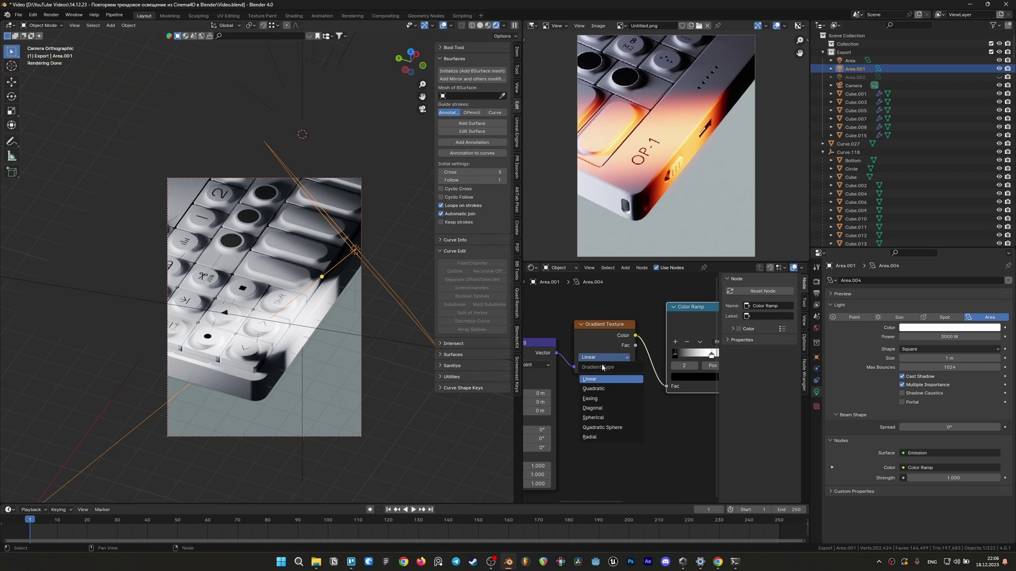
click(600, 398)
middle_drag(635, 424, 590, 423)
ctrl+click(673, 353)
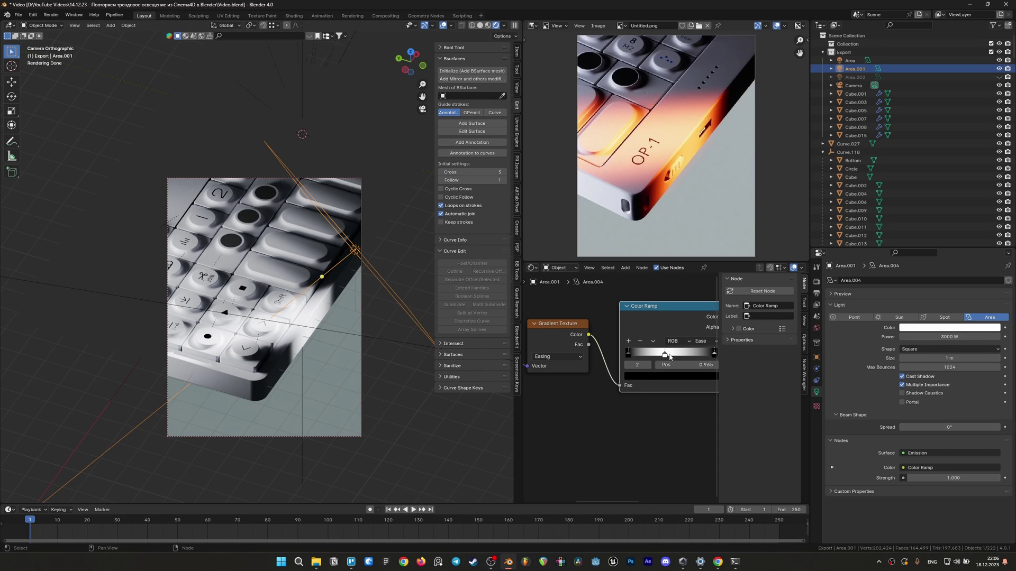
drag(679, 358, 682, 358)
click(627, 353)
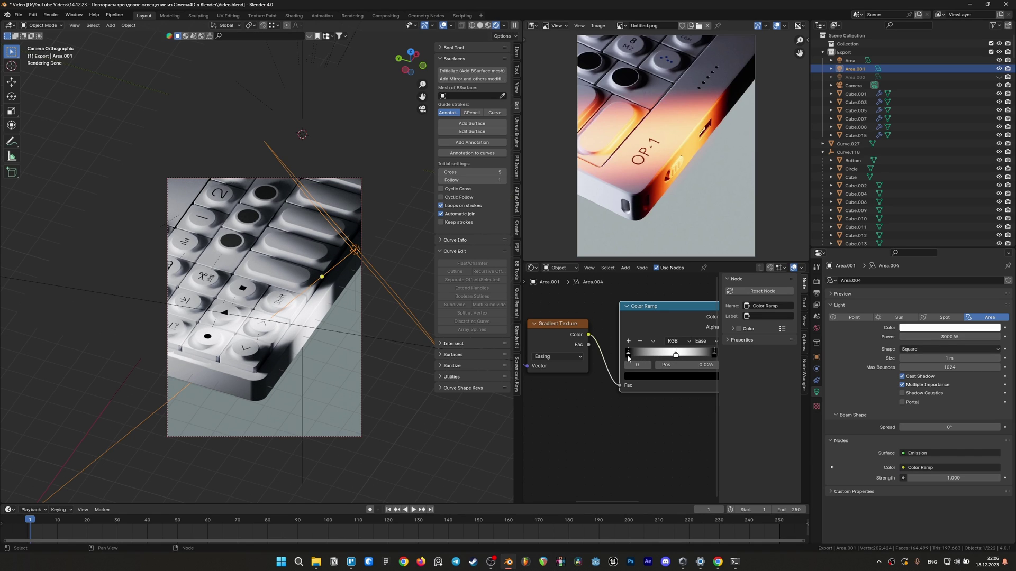
mouse_move(685, 355)
middle_down()
mouse_move(611, 358)
mouse_move(627, 360)
middle_up()
click(641, 359)
key(ctrl+s)
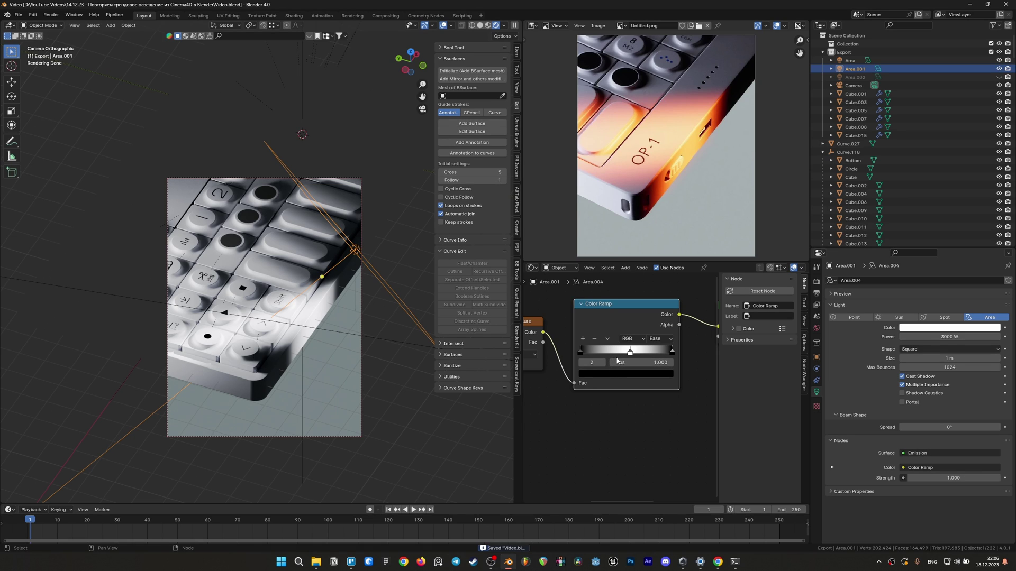
middle_drag(610, 364, 618, 358)
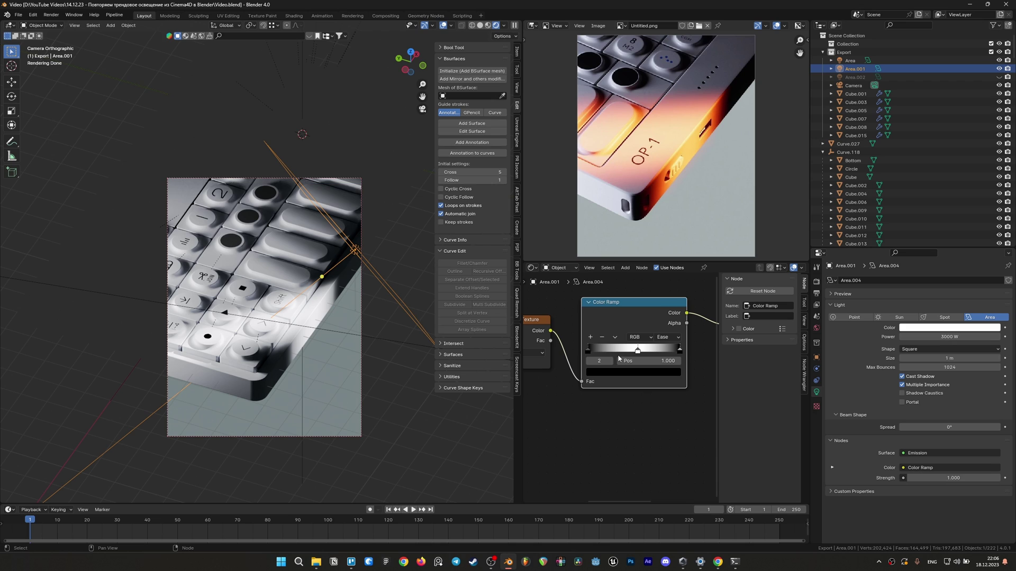
Add a colour ramp stop at 0.864 coloured FF6A2A.
click(590, 339)
drag(657, 351, 667, 351)
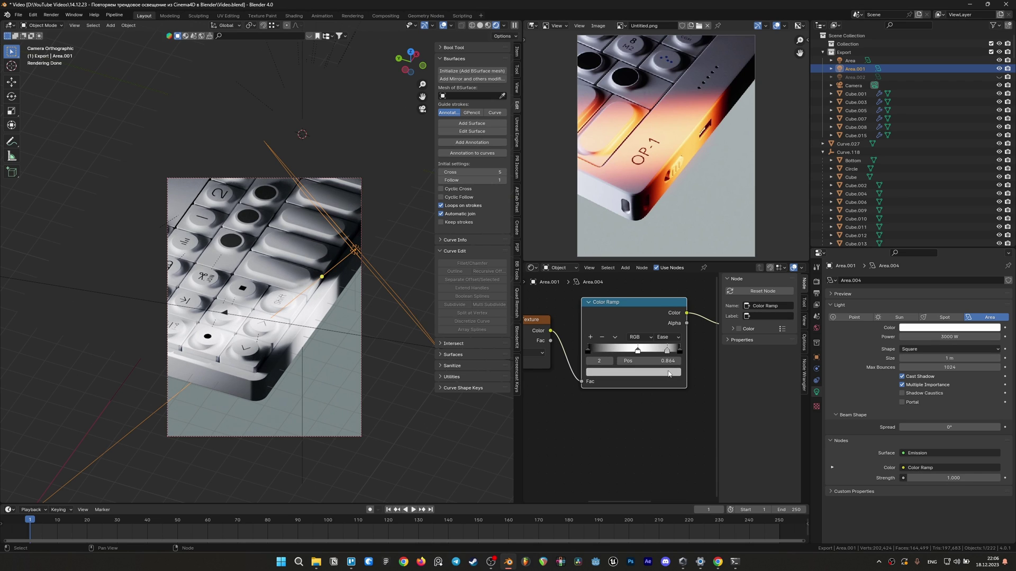
click(668, 374)
click(645, 333)
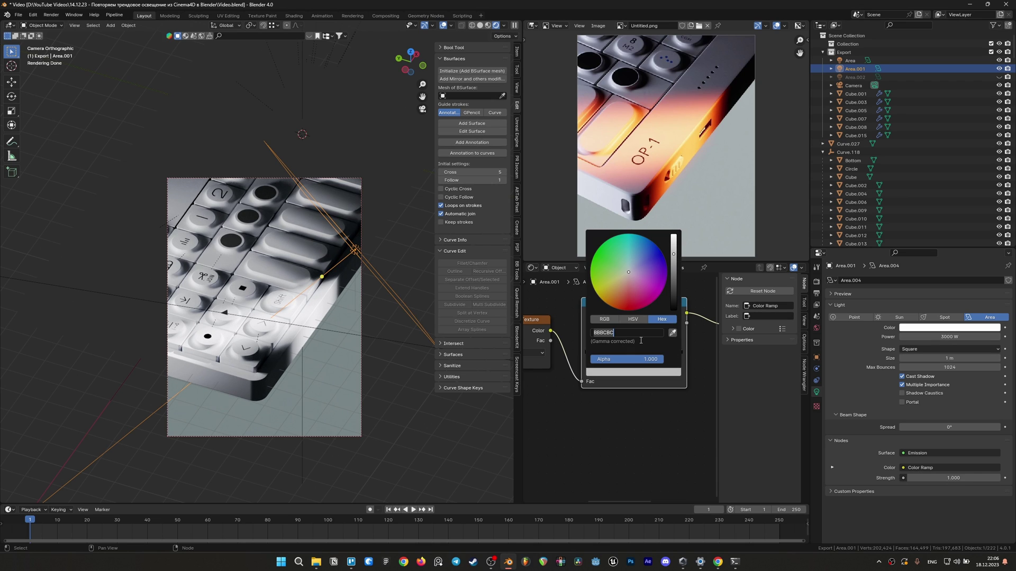
text(FF6)
text(A2A)
key(Return)
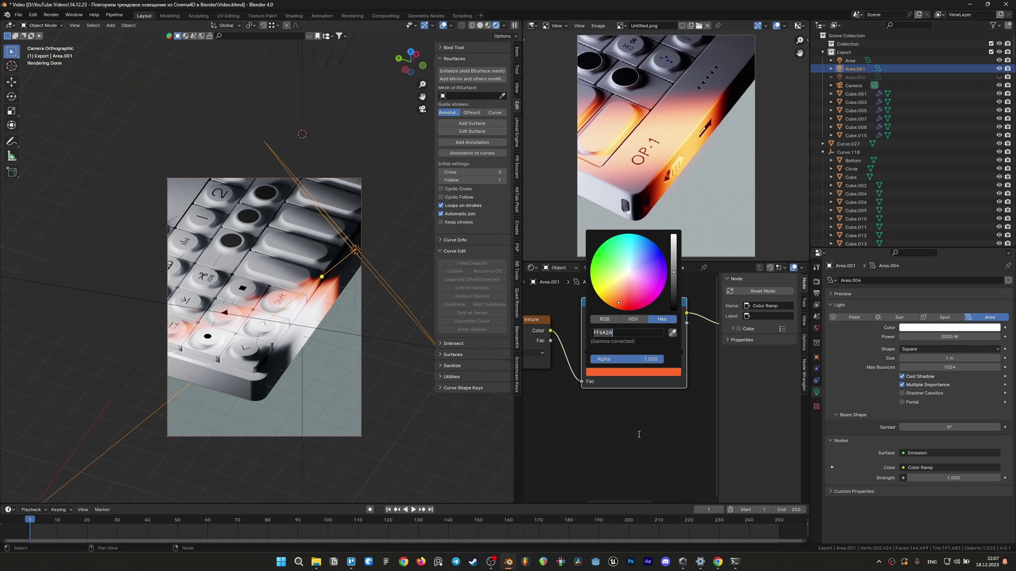
Add a stop at 0.156, paste the orange hex into it, and save.
click(590, 337)
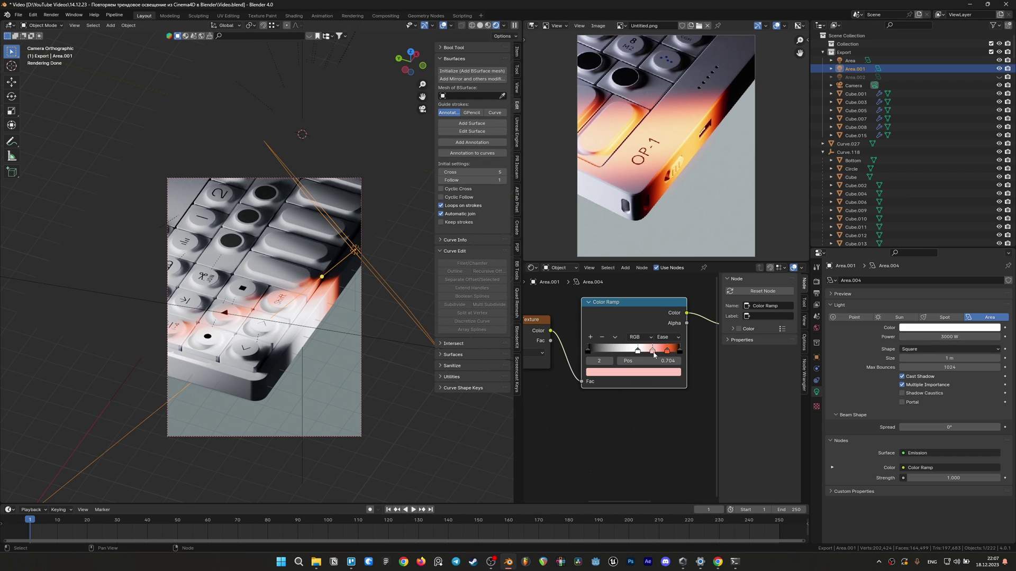
drag(655, 350, 602, 358)
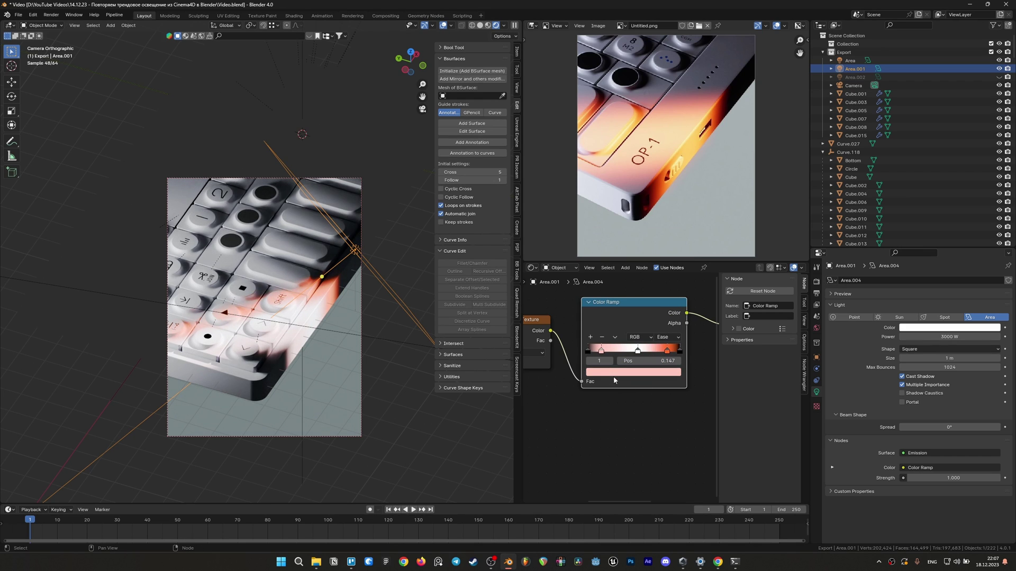
click(614, 373)
click(609, 333)
text(FF6A2A)
key(Return)
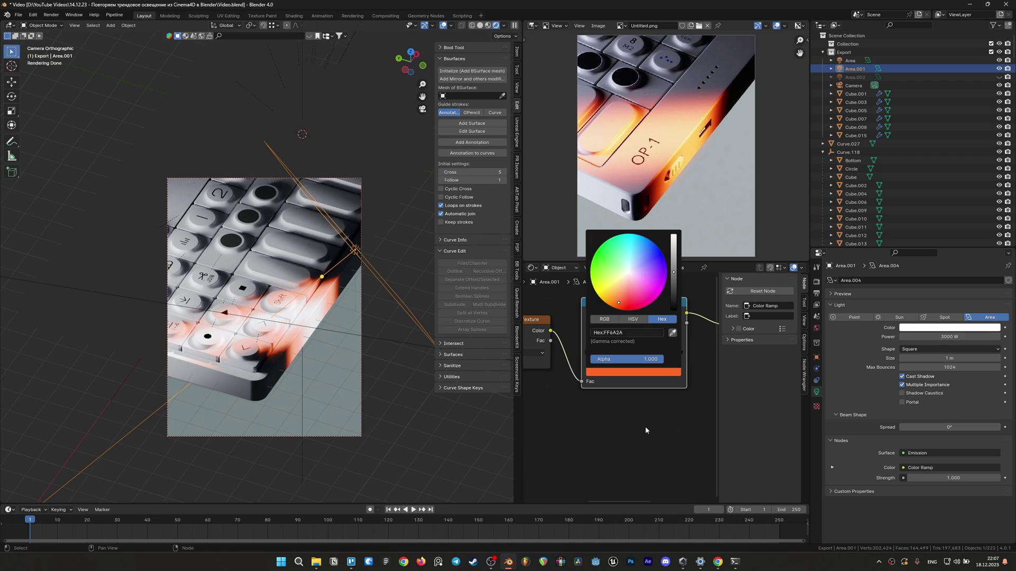
key(ctrl+s)
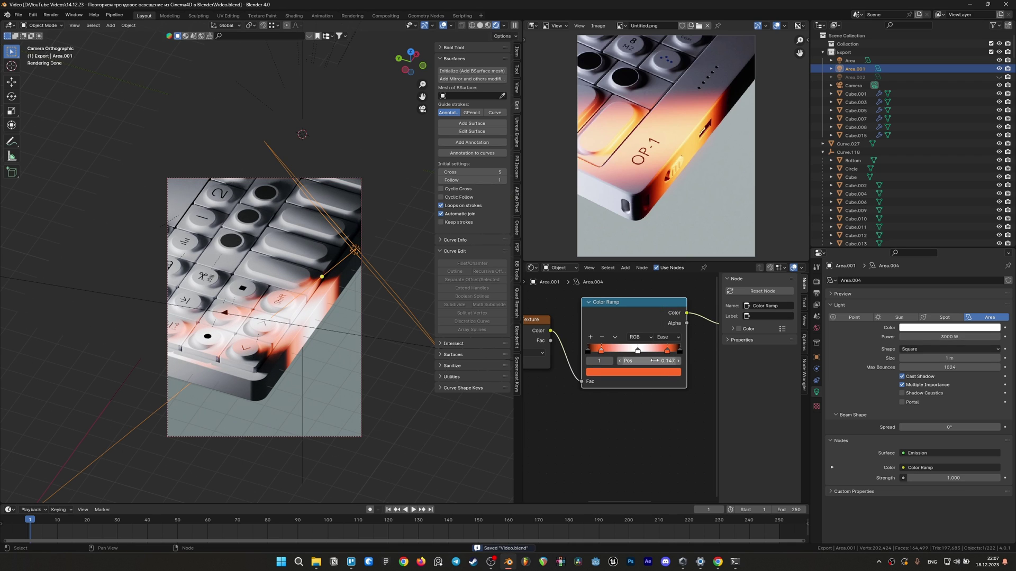
Add another ramp stop coloured orange FF9227.
click(590, 338)
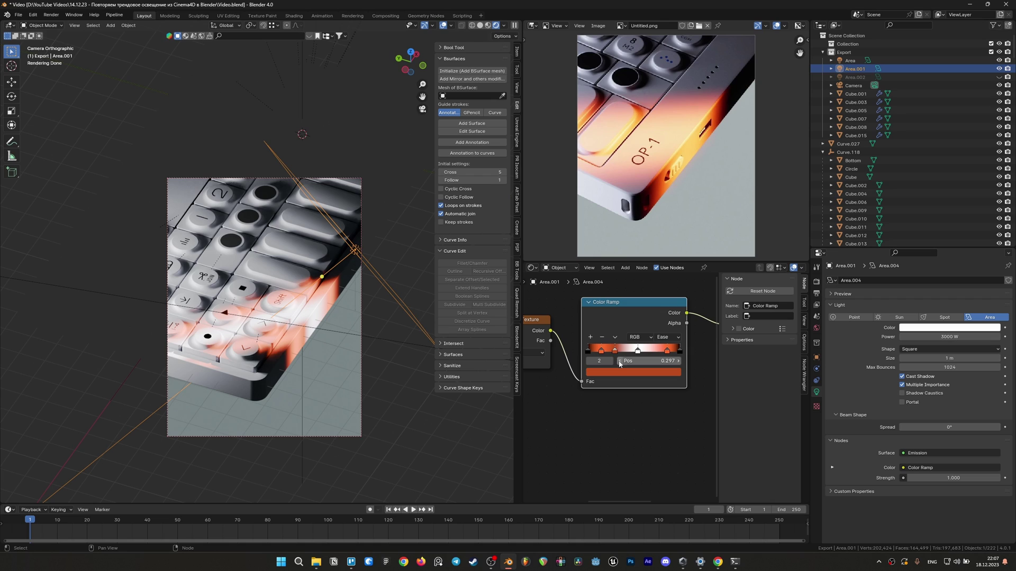
click(629, 372)
click(651, 332)
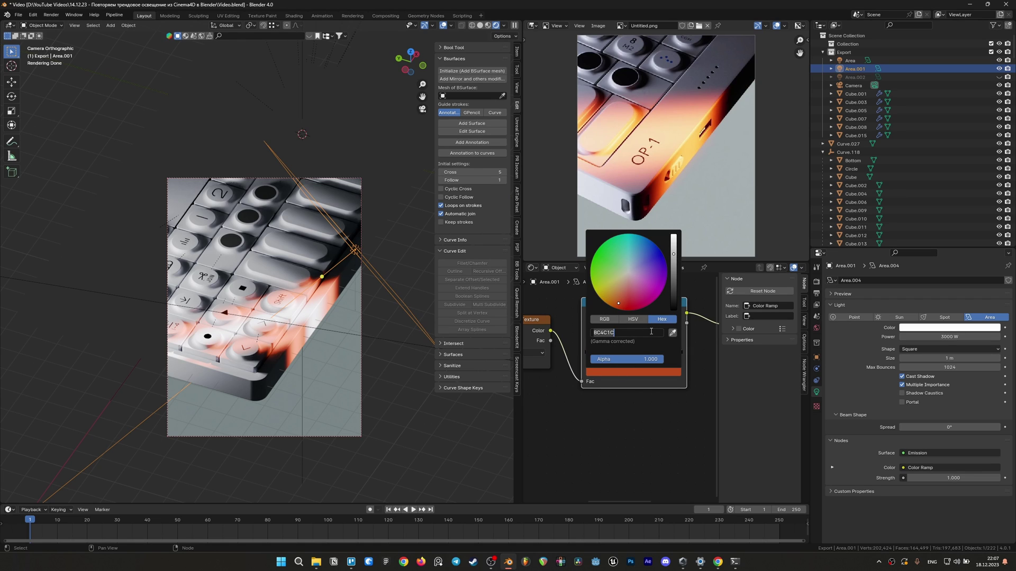
text(FF9227)
key(Return)
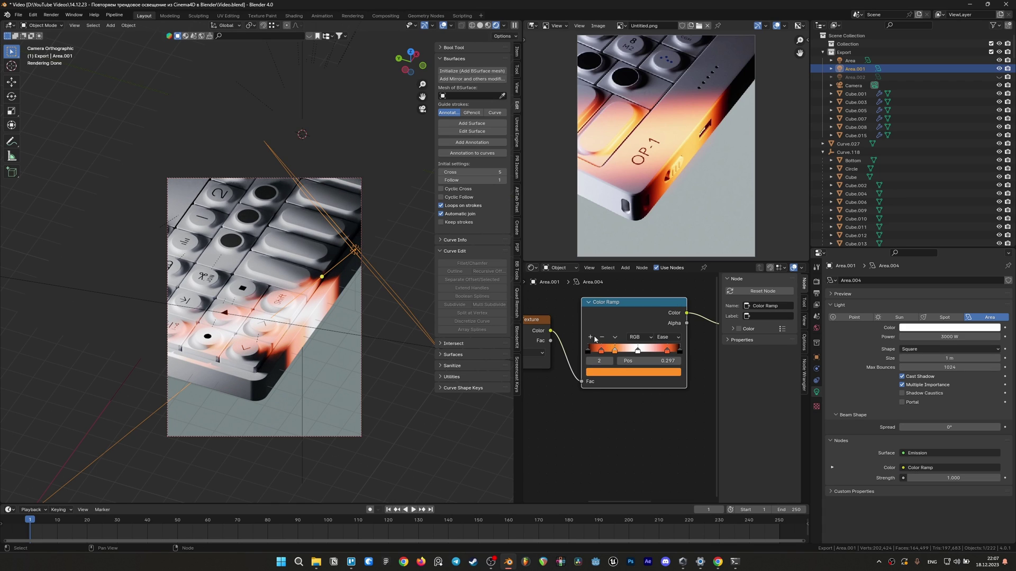
Add a fourth orange stop, nudge its position, and check the white and 0.735 stops.
click(590, 337)
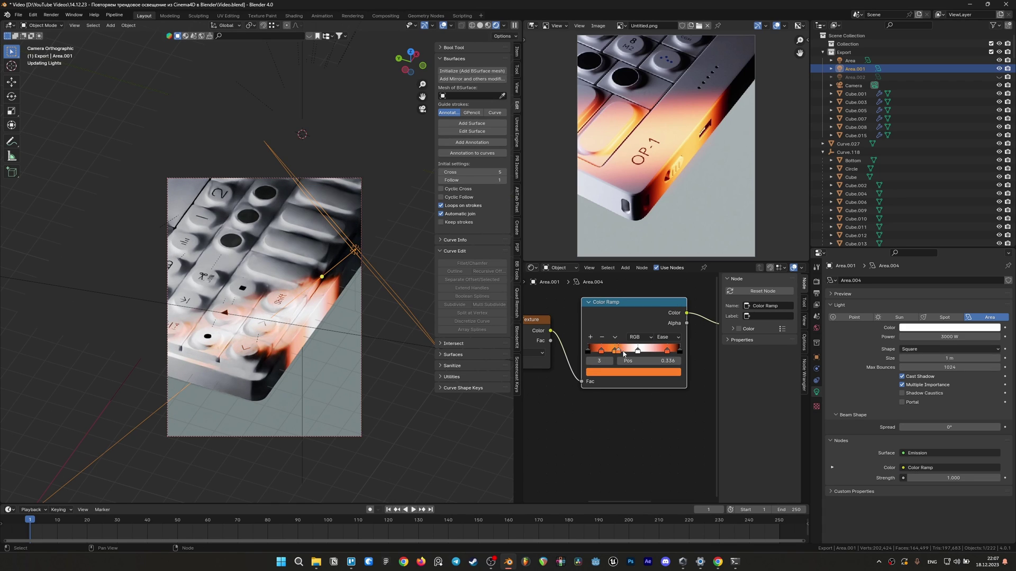
drag(606, 350, 654, 358)
click(654, 372)
key(ctrl+v)
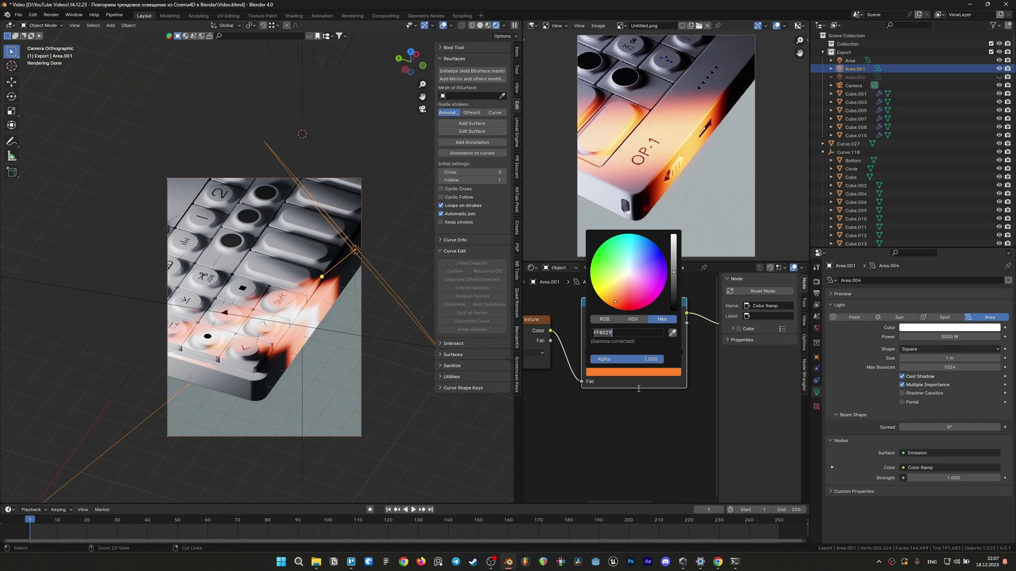
drag(652, 360, 635, 352)
click(637, 351)
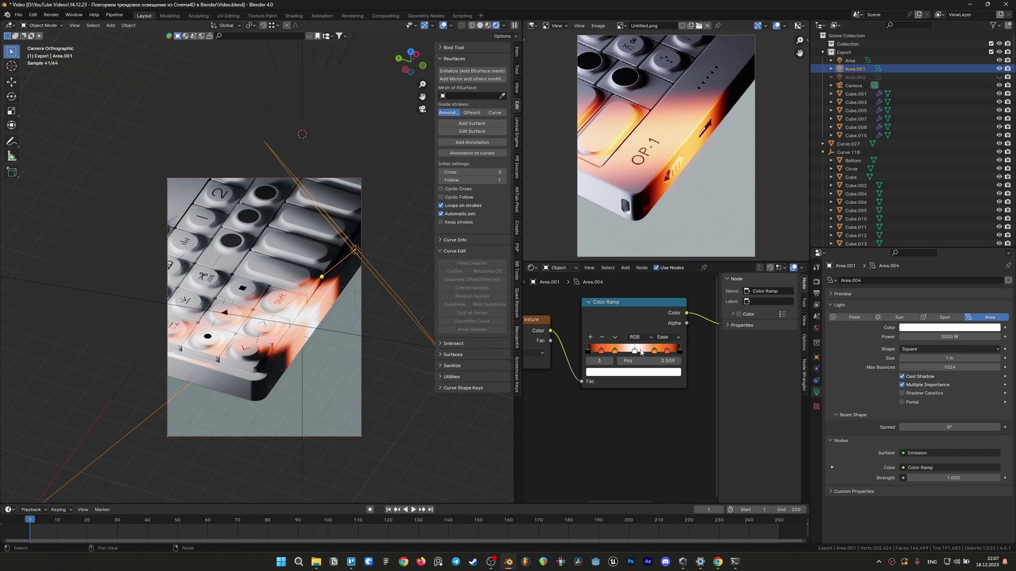
click(654, 351)
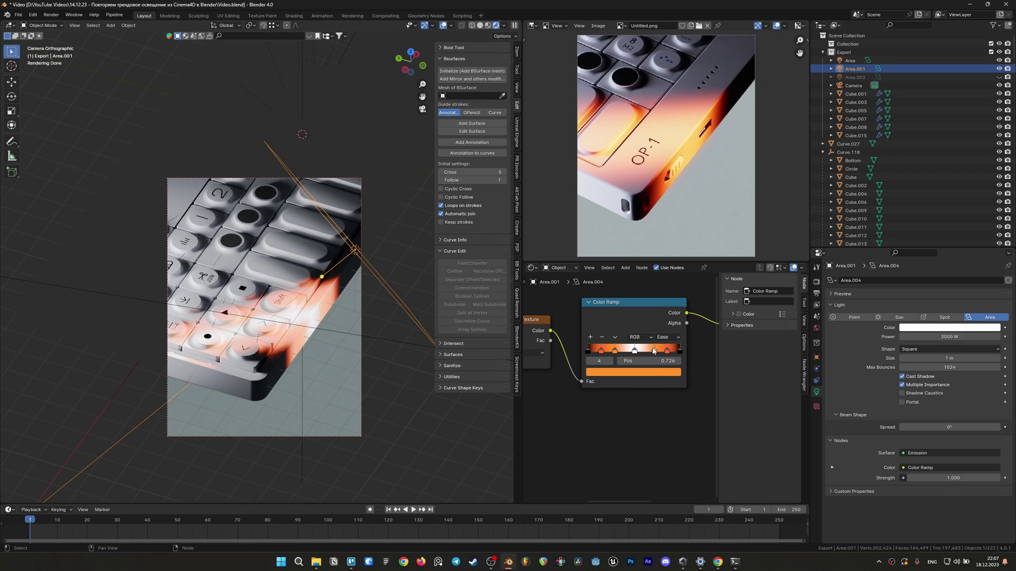
Bring up the Render properties and scroll down through them.
click(817, 282)
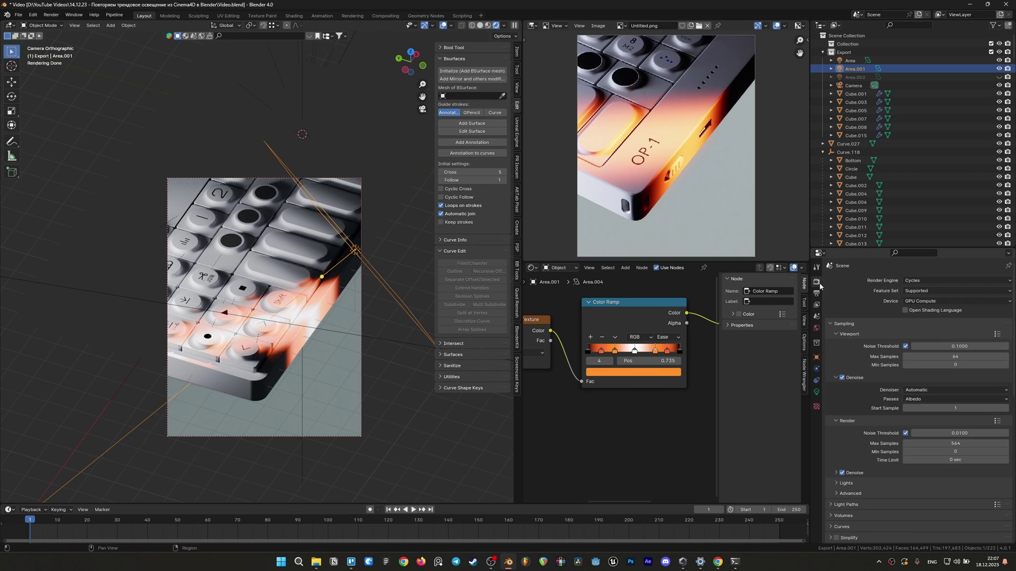
scroll(892, 483, down, 5)
scroll(904, 479, down, 5)
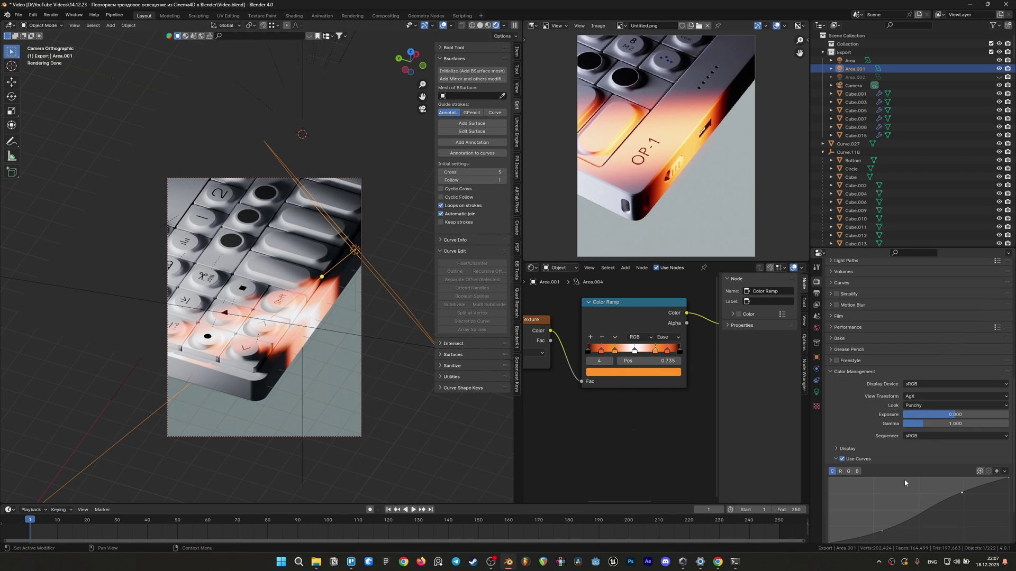
Switch the View Transform to Filmic, then back to AgX, leaving Look unset.
click(921, 406)
click(919, 398)
click(913, 425)
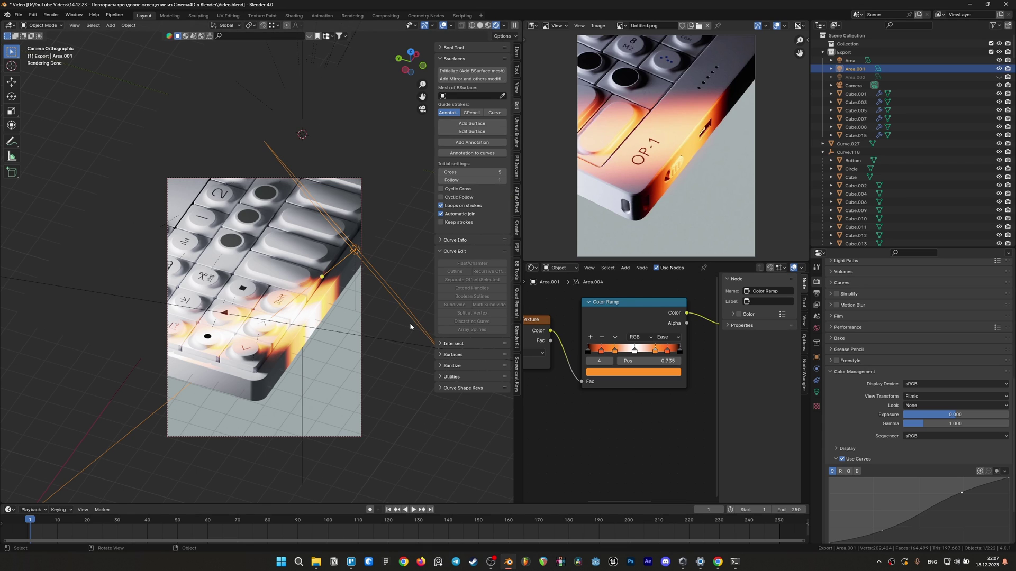
click(911, 397)
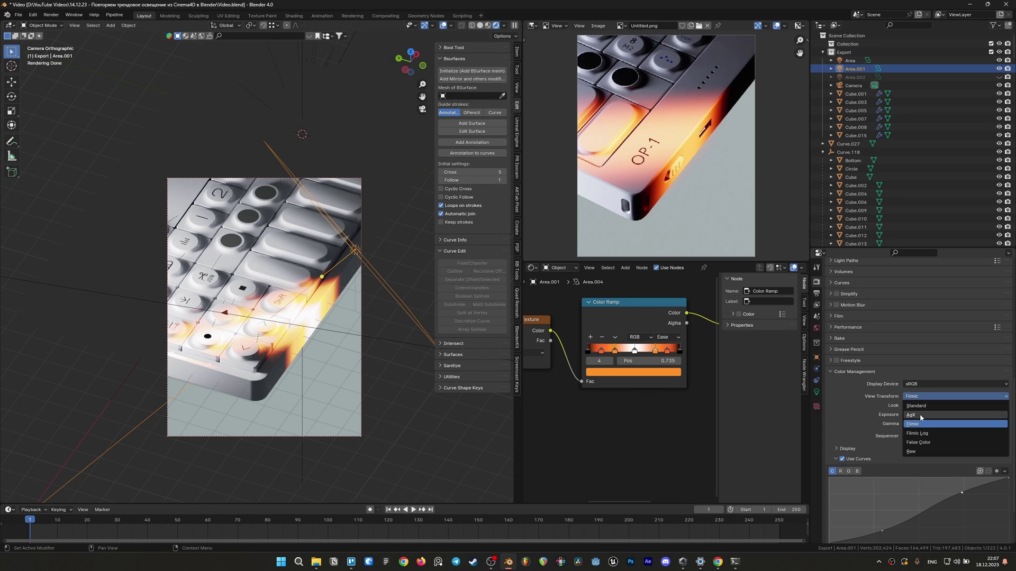
click(911, 415)
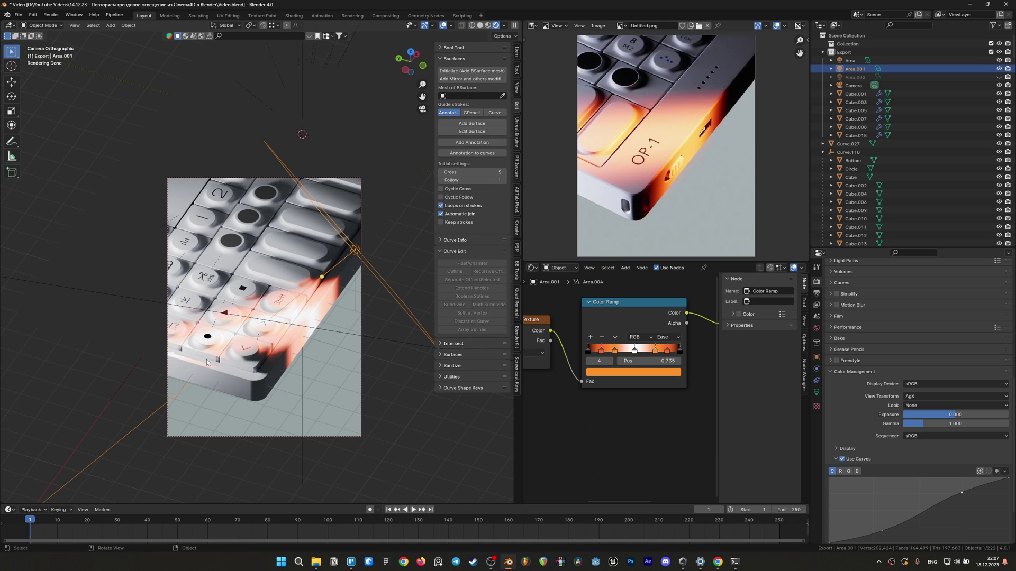
scroll(309, 369, up, 2)
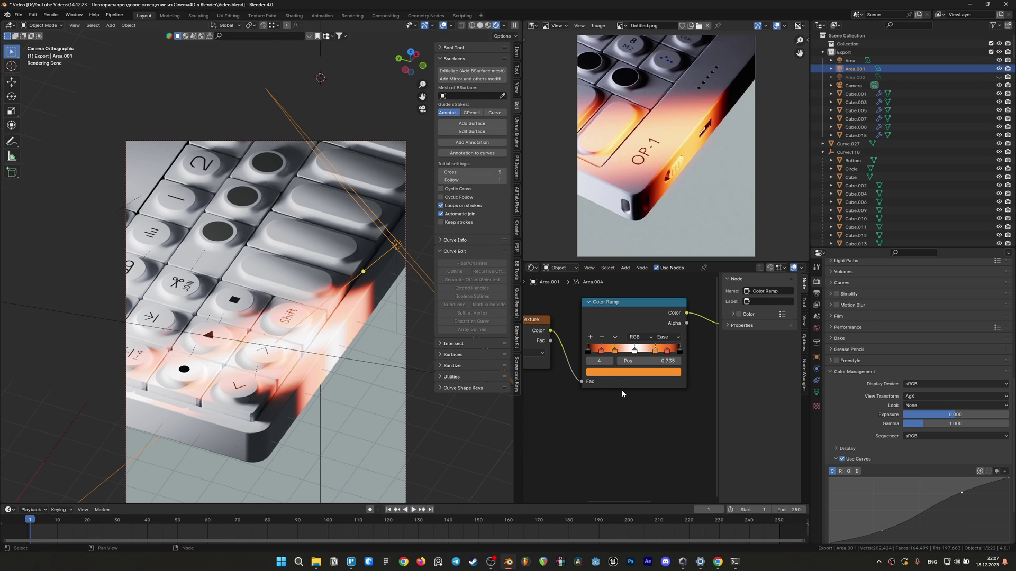
Recolour the white ramp stop at 0.509 to orange FFA400.
click(634, 351)
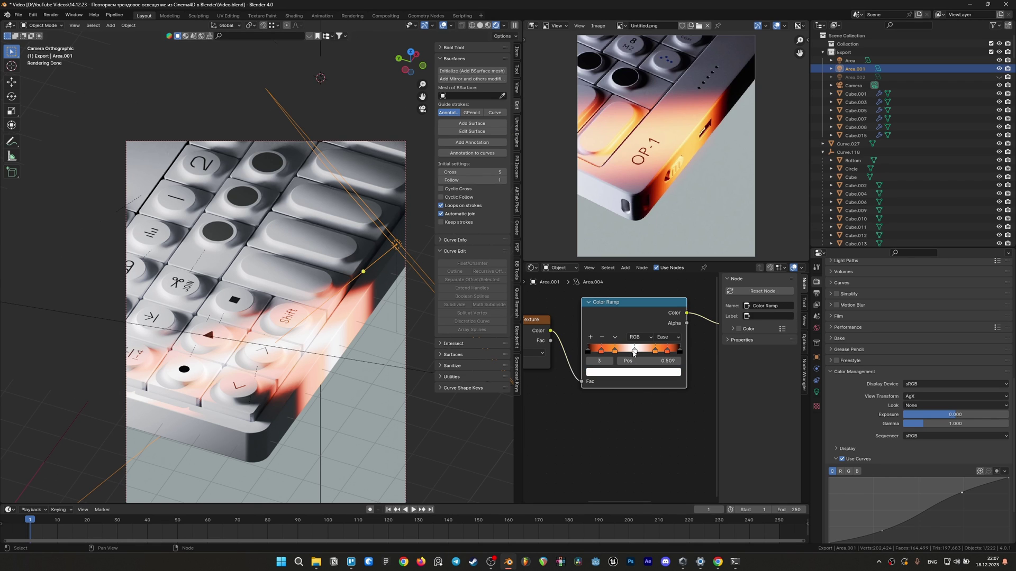
click(636, 372)
click(642, 370)
click(635, 371)
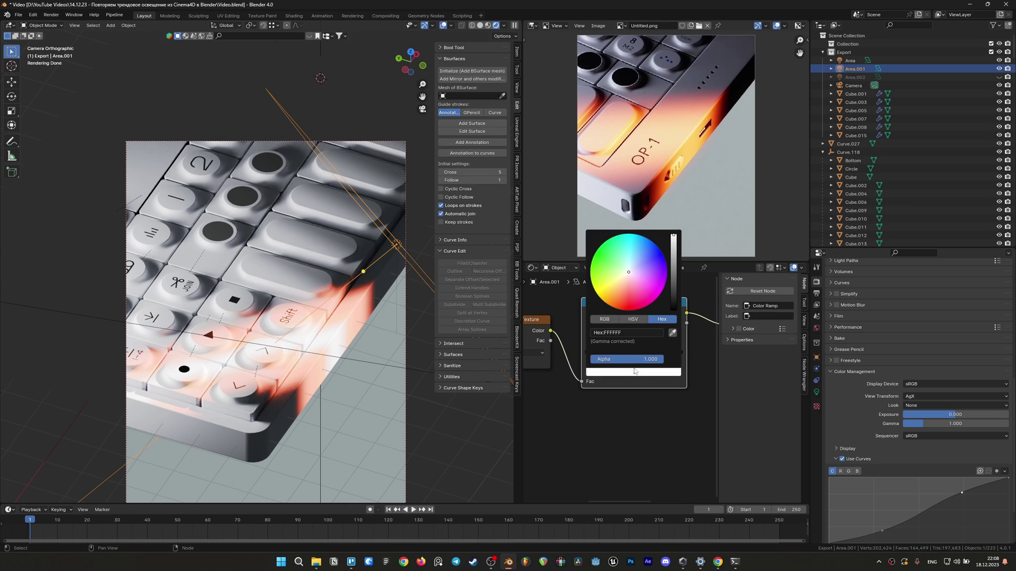
drag(627, 288, 605, 302)
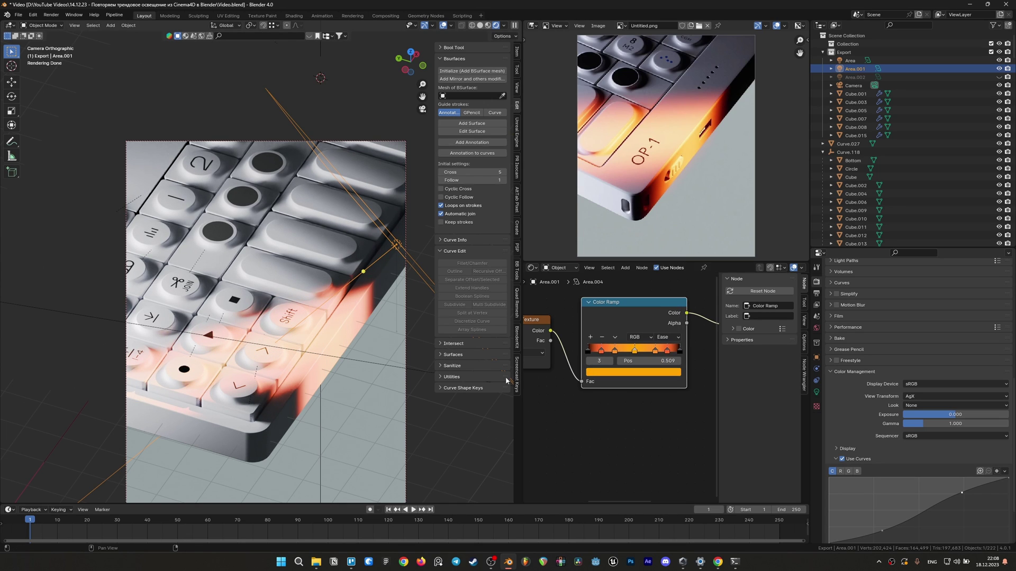
middle_drag(610, 385, 506, 385)
scroll(695, 373, down, 1)
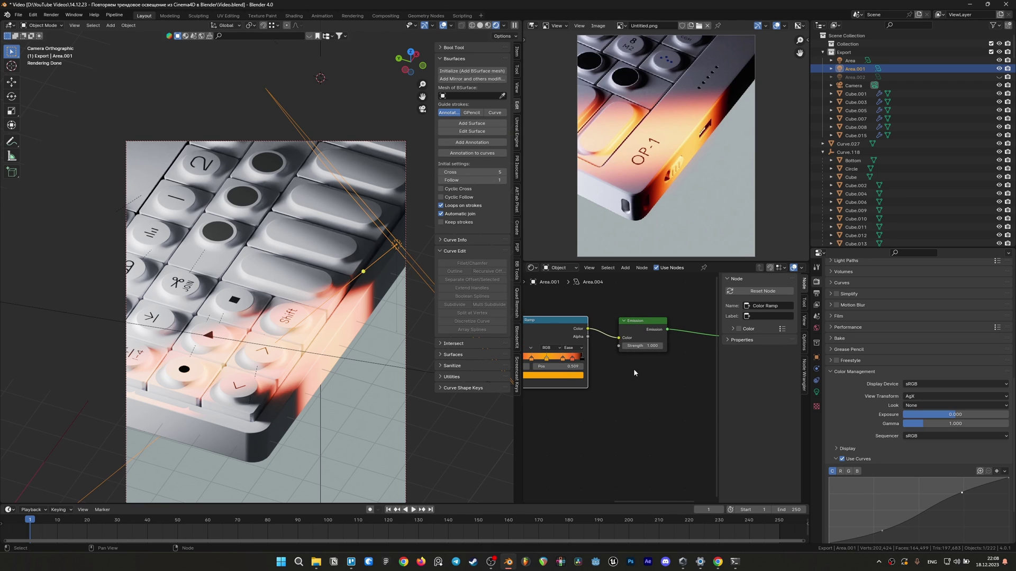
Insert a Hue/Saturation/Value node with Value 0.5 before Emission, and save.
key(shift+a)
click(672, 443)
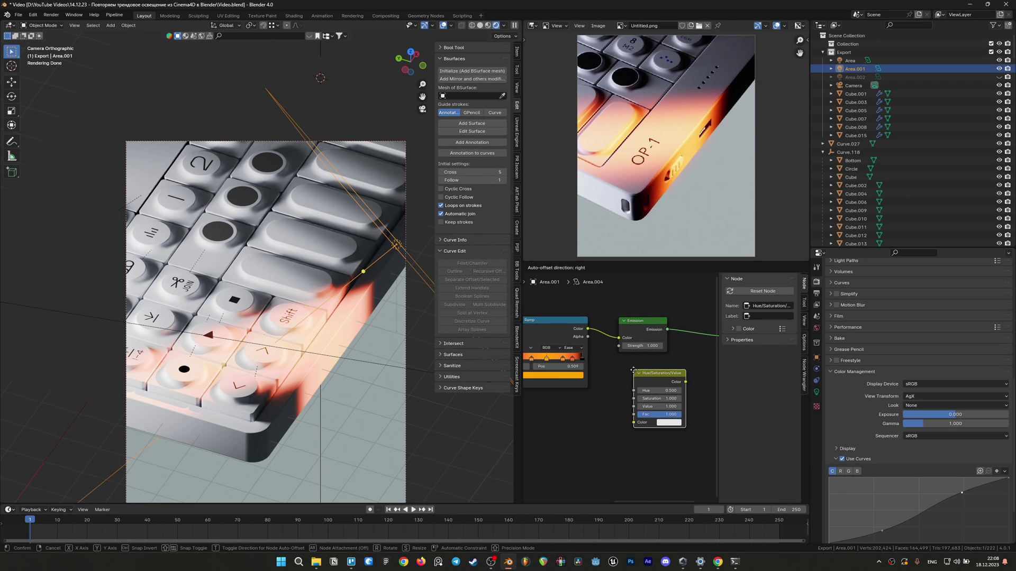
click(654, 358)
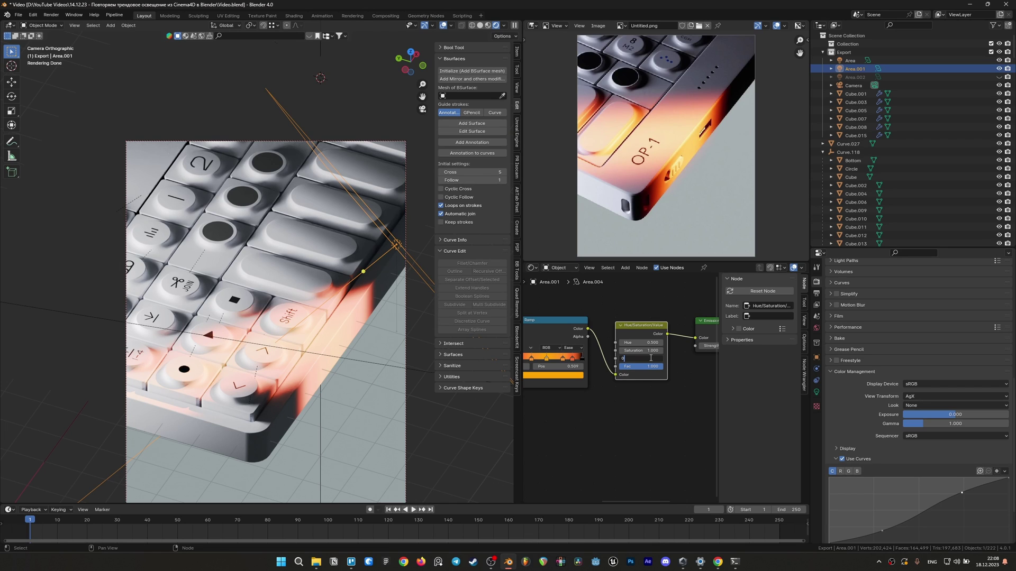
text(.5)
key(Return)
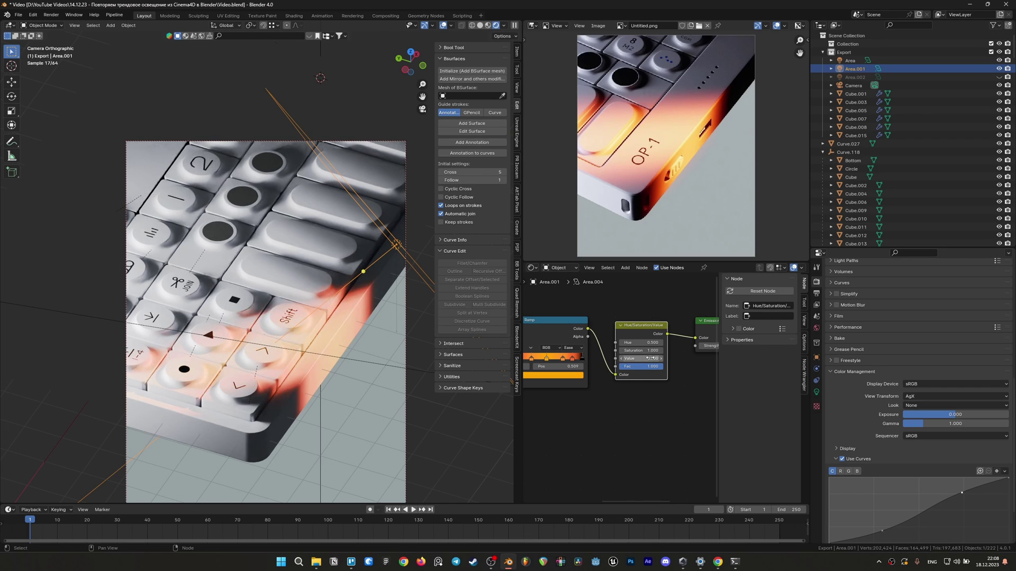
key(ctrl+s)
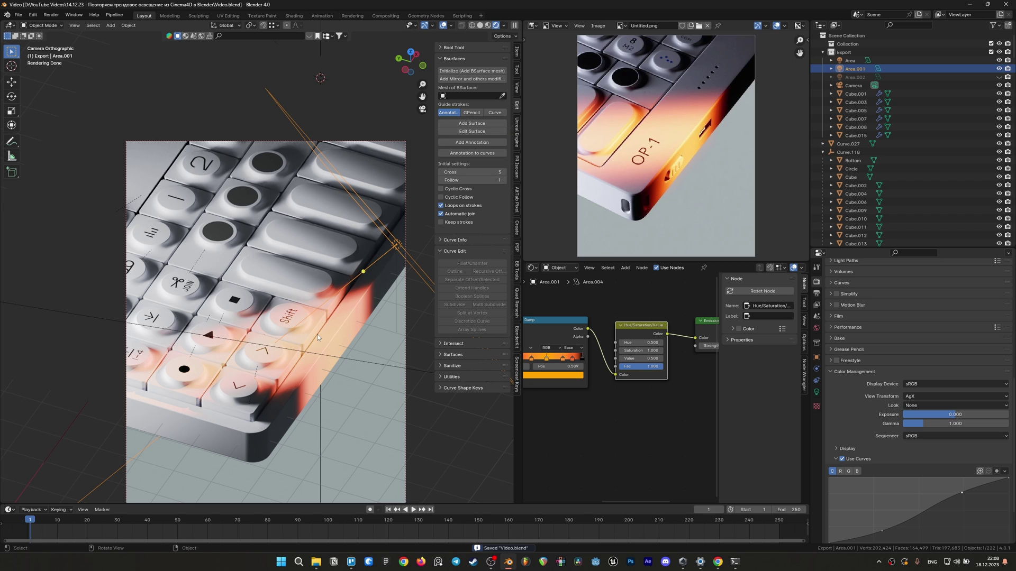
scroll(307, 318, down, 5)
Move the other Area light twice to a new spot, then reselect Area.001.
key(b)
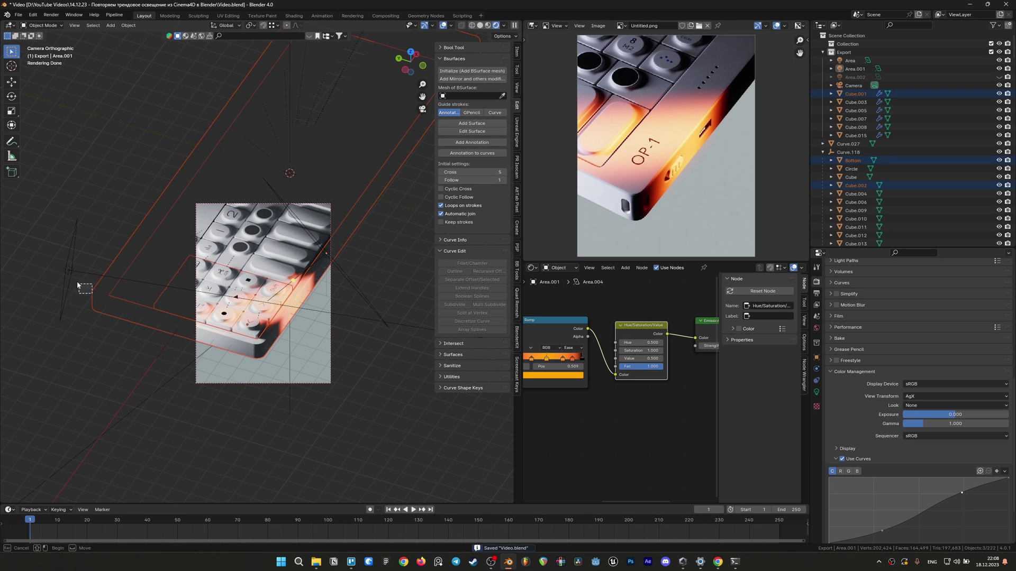
click(62, 266)
key(g)
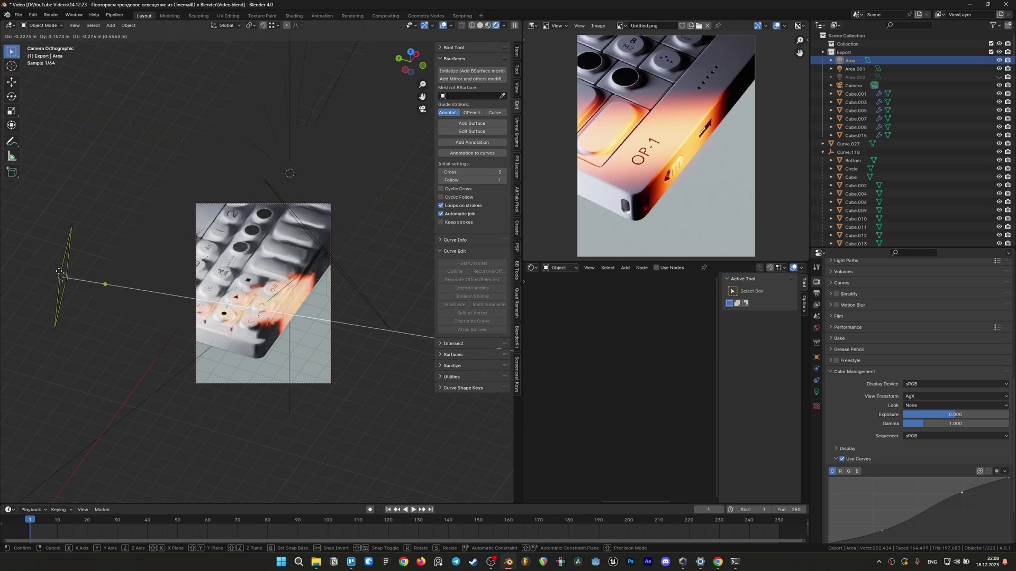
click(68, 277)
scroll(175, 276, up, 2)
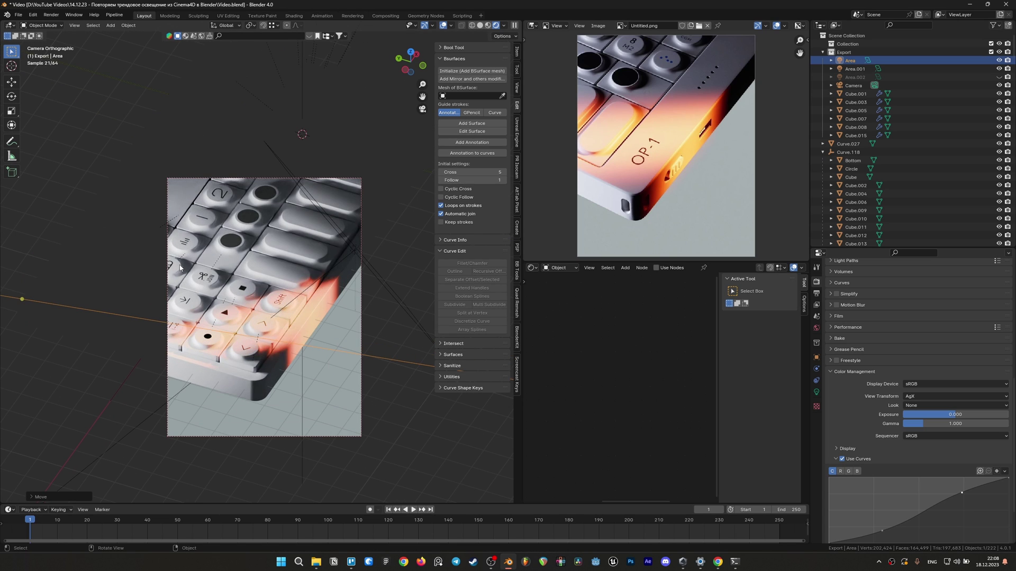
key(g)
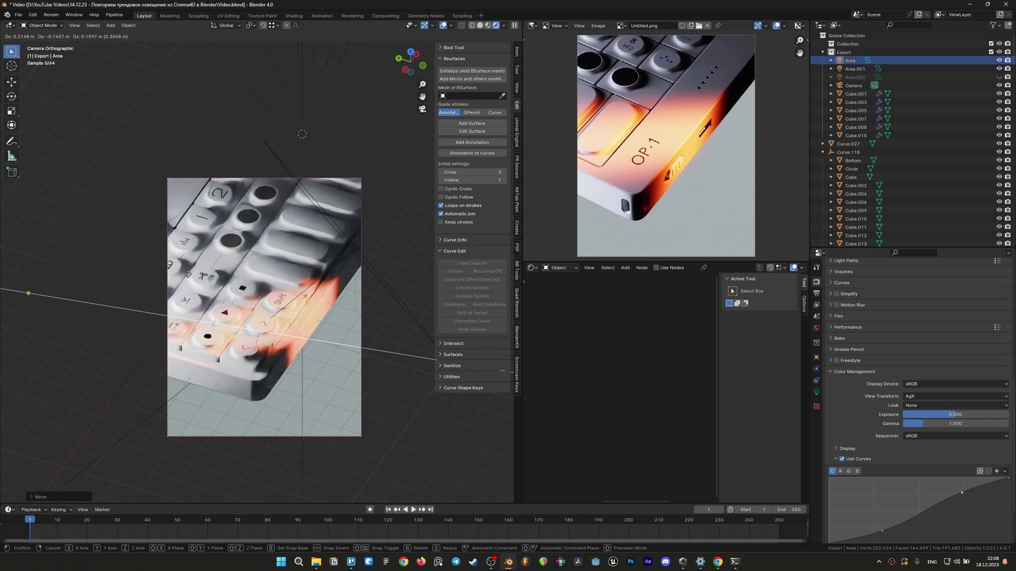
click(188, 274)
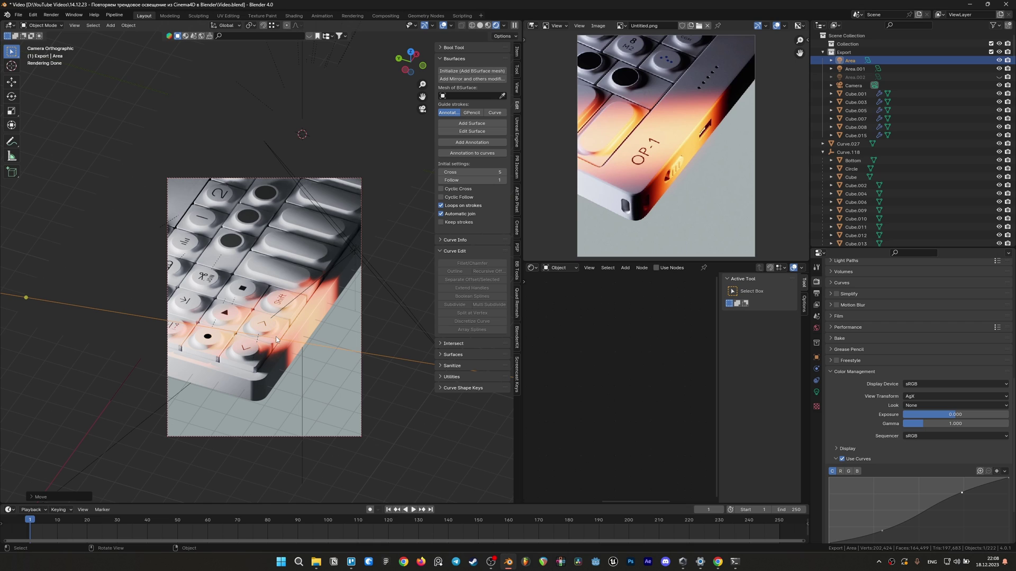
click(357, 253)
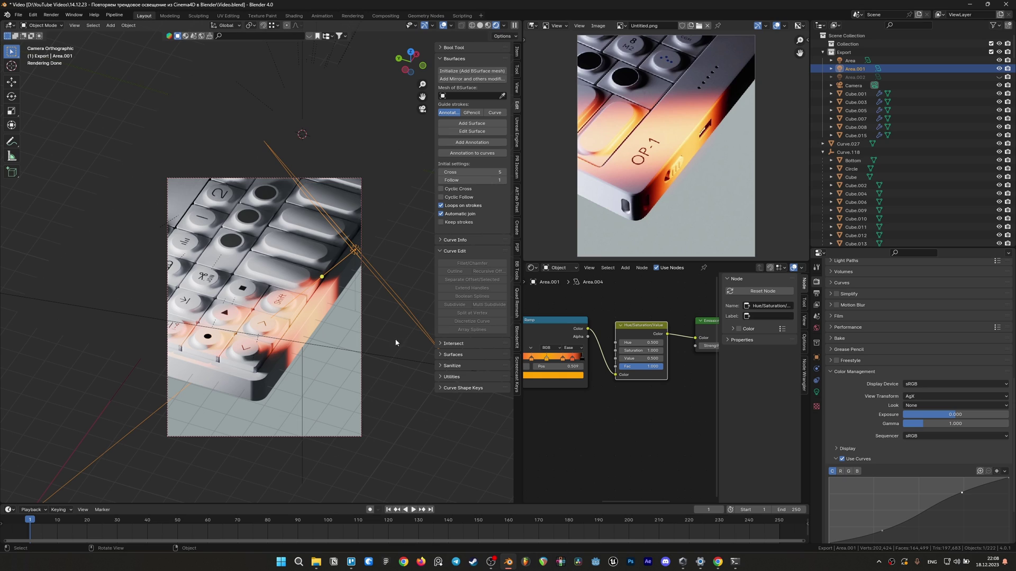
Apply the Punchy look and pull a low curve point down to deepen shadows.
scroll(828, 294, down, 3)
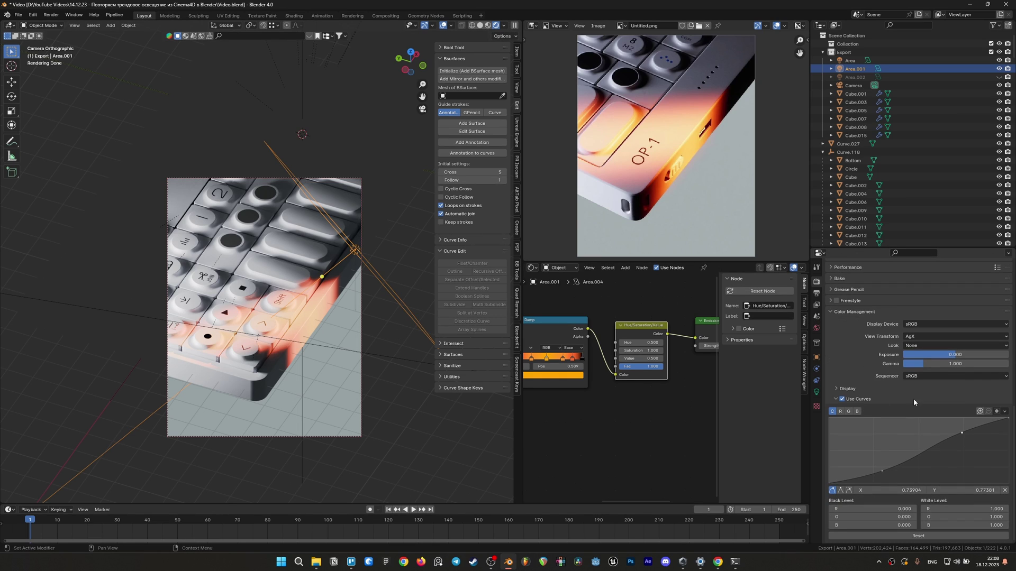
click(923, 346)
click(918, 365)
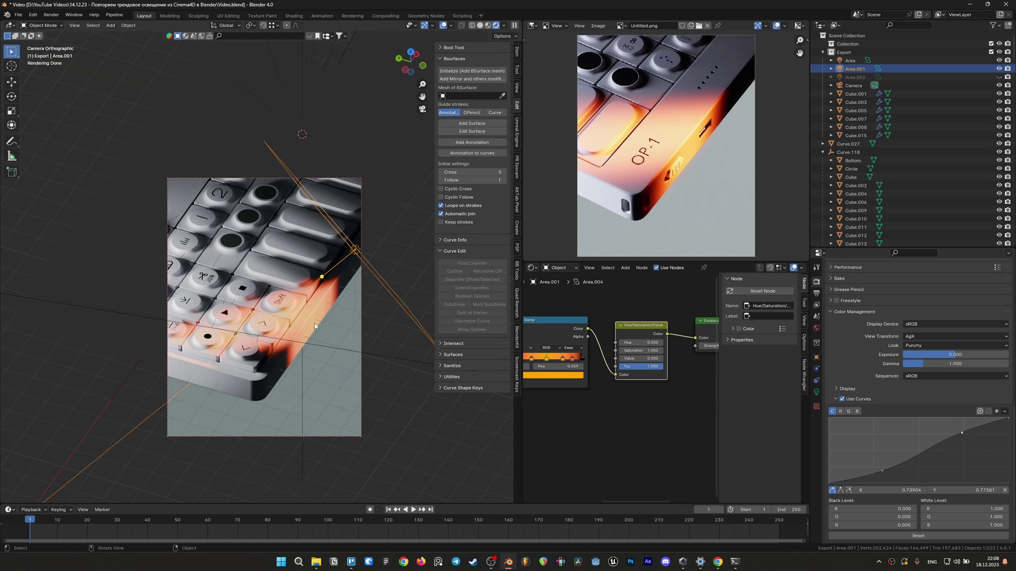
click(843, 400)
drag(882, 471, 883, 473)
Move Area.001 up across the keypad and save Video.blend.
drag(353, 256, 359, 243)
click(444, 25)
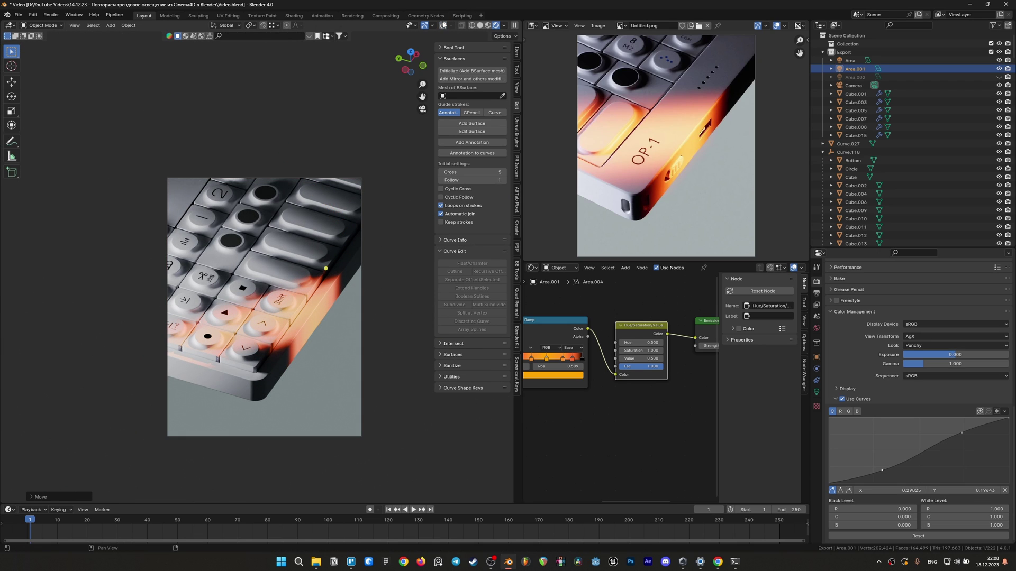
click(443, 26)
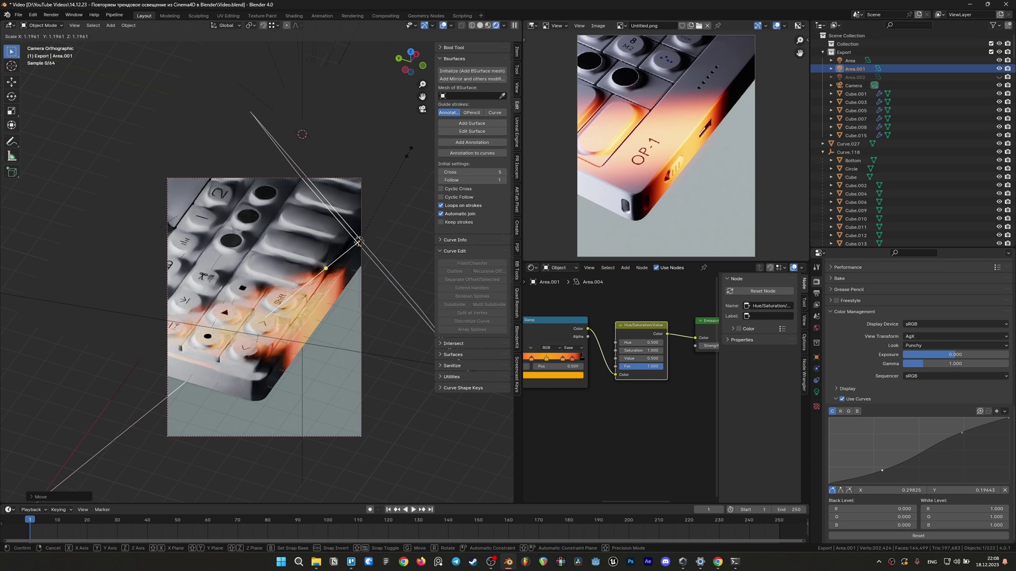
drag(359, 243, 364, 232)
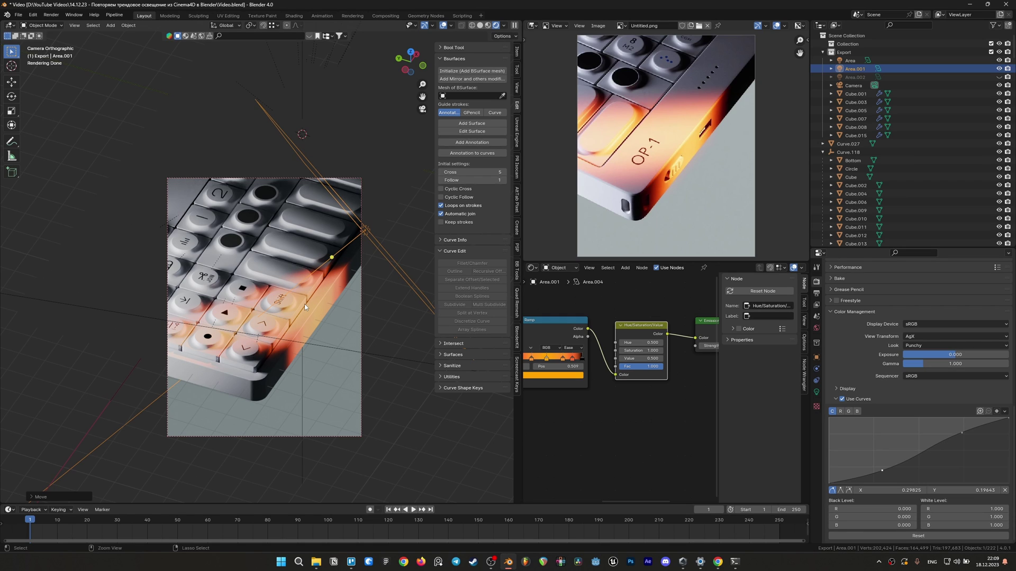
key(ctrl+s)
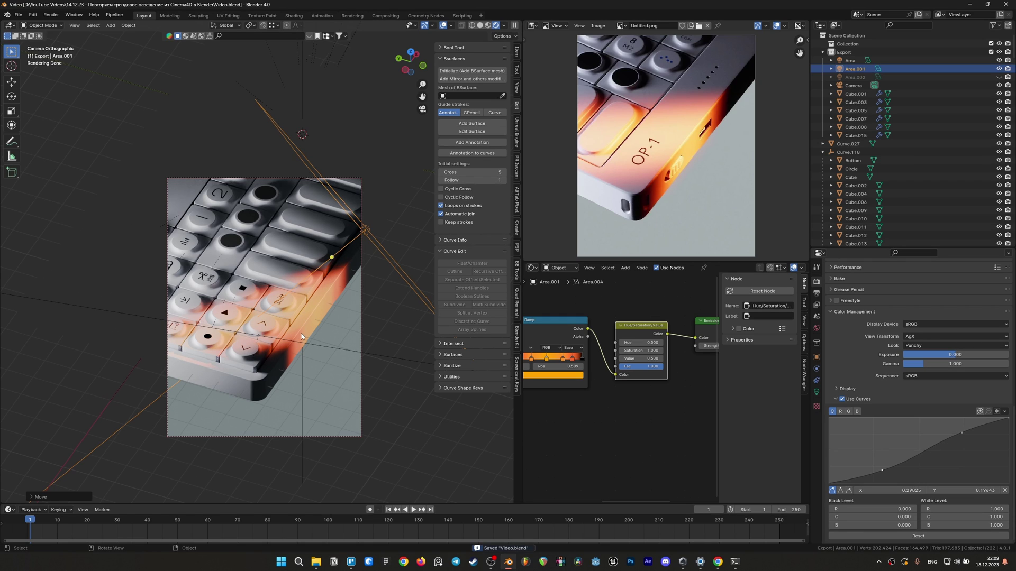
scroll(275, 328, down, 2)
Duplicate Area.001 and aim the new light at the keypad.
scroll(211, 314, down, 2)
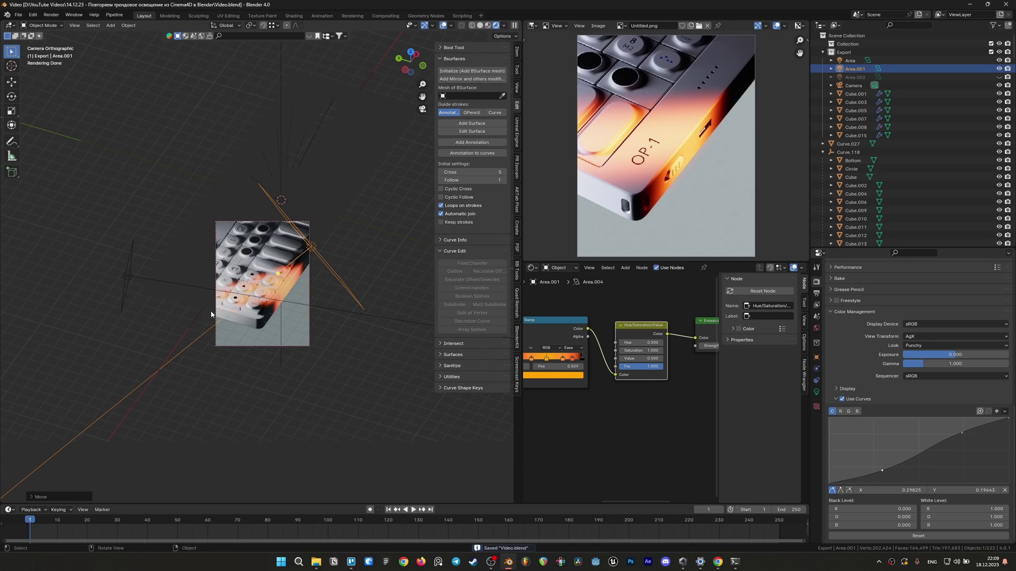
key(shift+d)
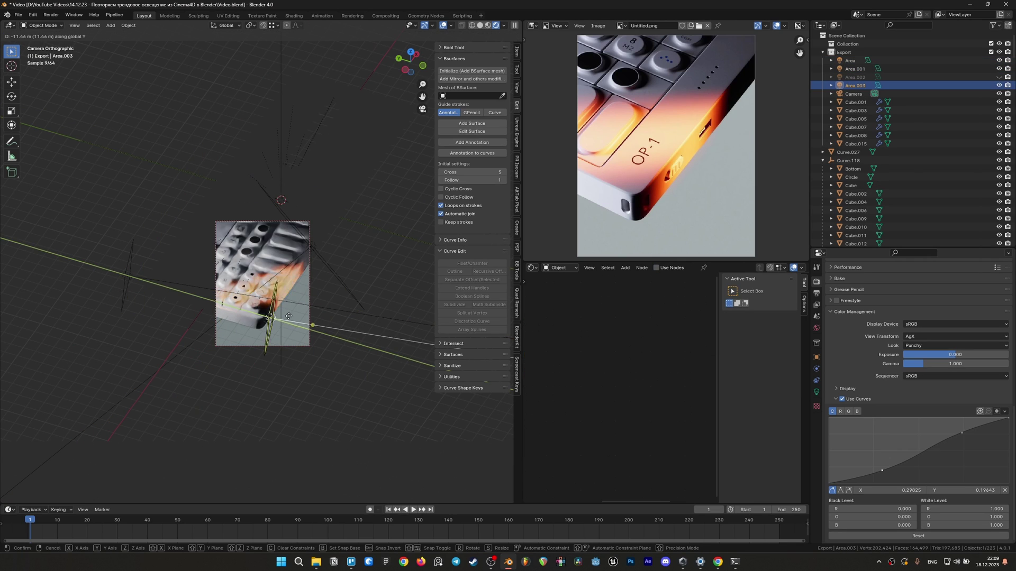
click(332, 347)
drag(342, 334, 310, 288)
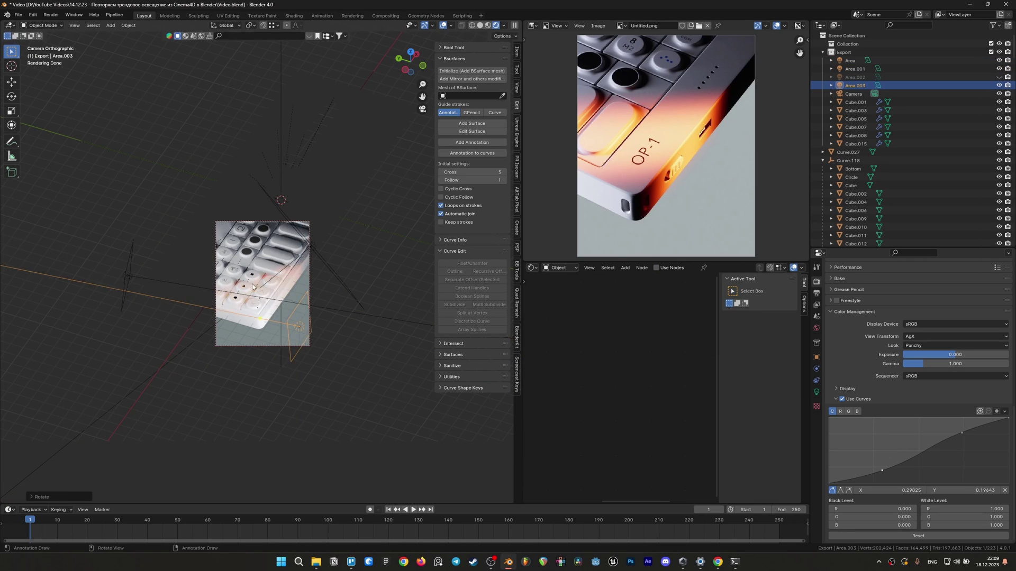
key(g)
click(306, 253)
Set the new light's power to 100 W and reposition it.
click(816, 393)
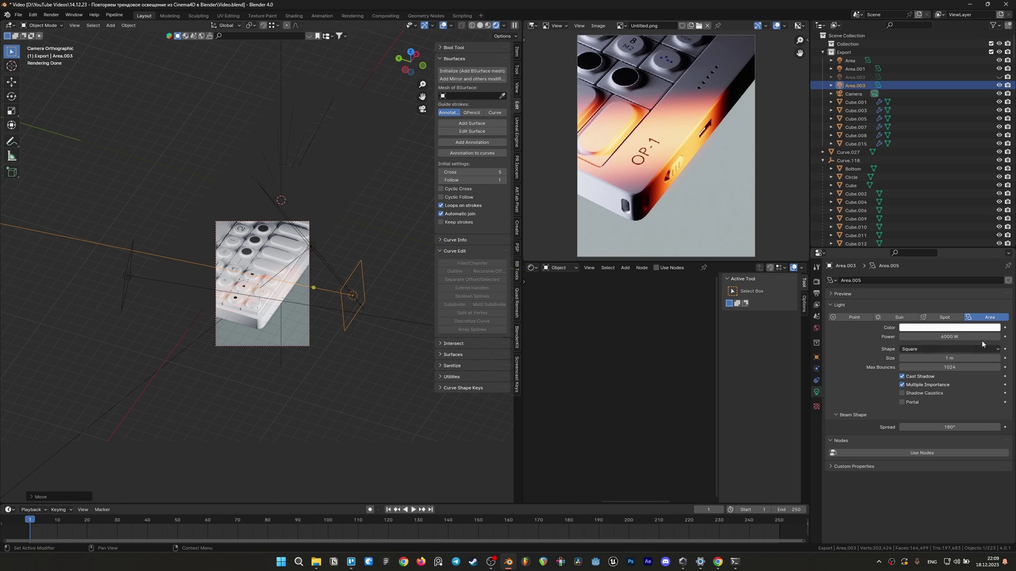
click(972, 335)
text(100)
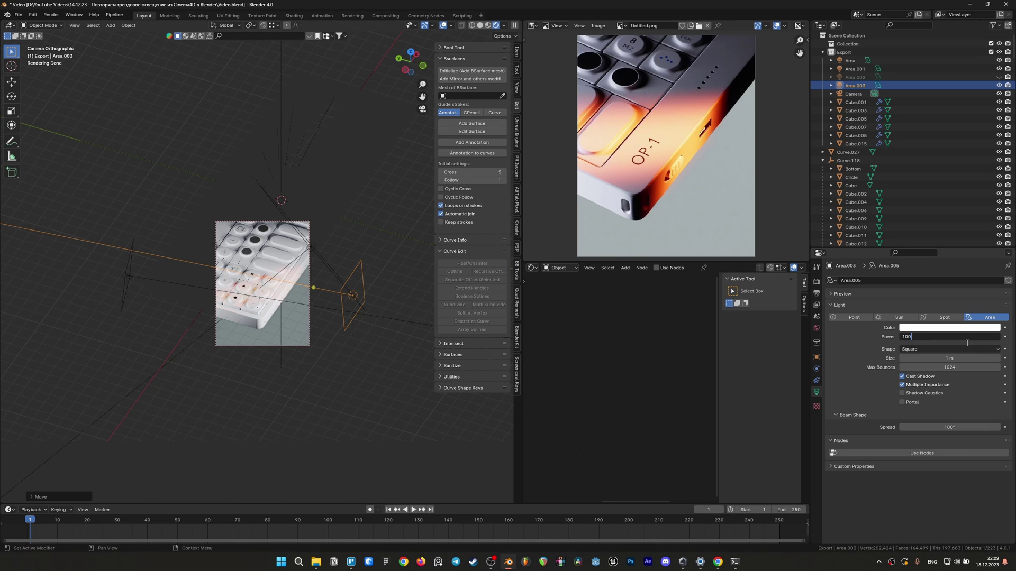
key(Return)
scroll(684, 264, up, 1)
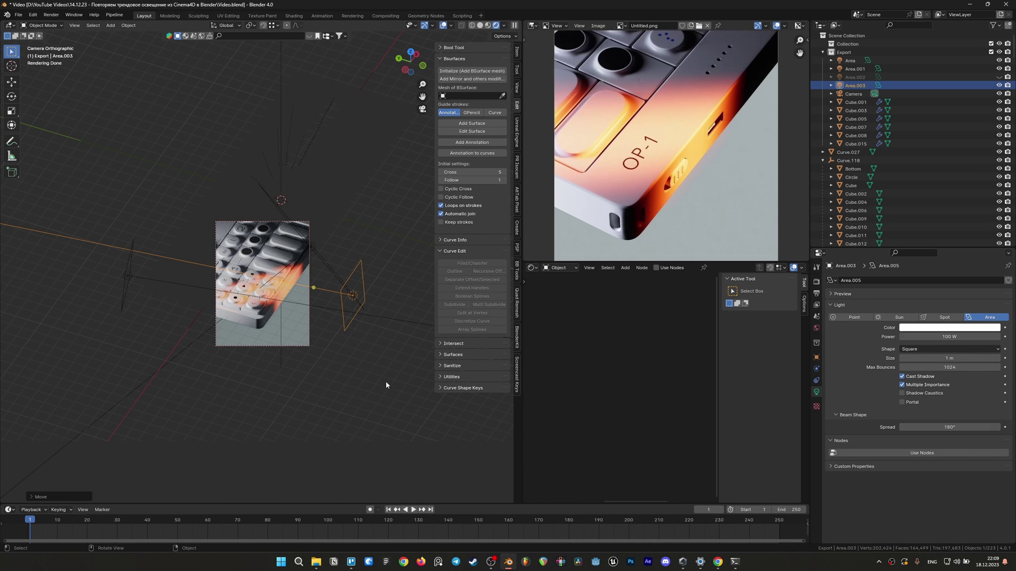
scroll(405, 365, up, 3)
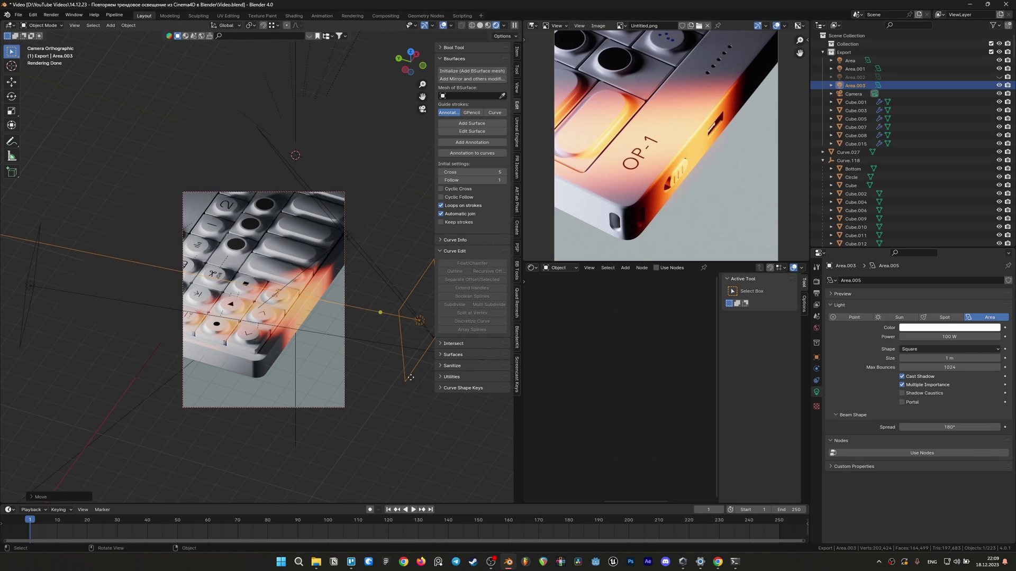
key(g)
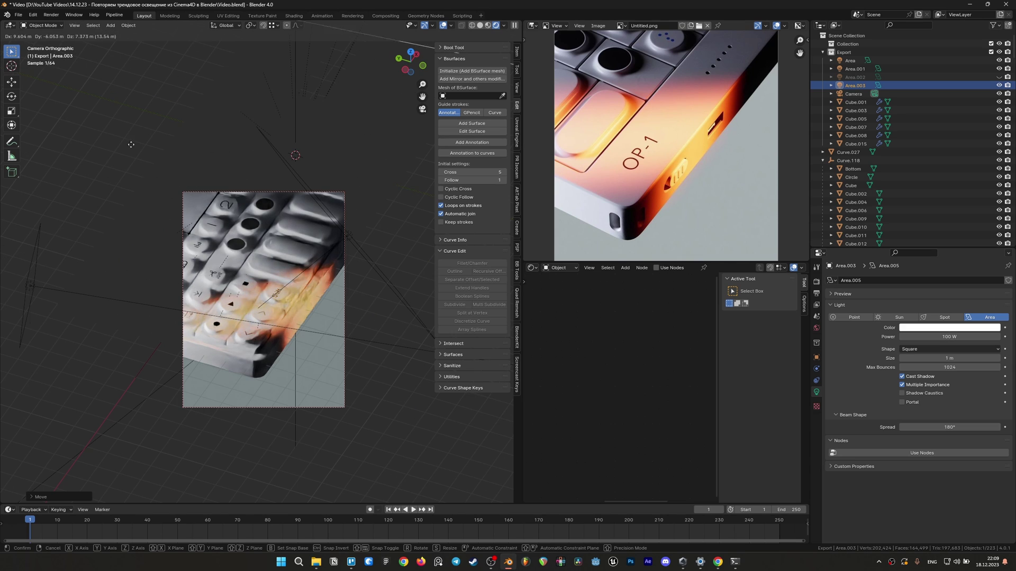
click(32, 427)
Scale the new light down, lower its power to 20 W, and save.
shift+middle_drag(1, 408, 389, 415)
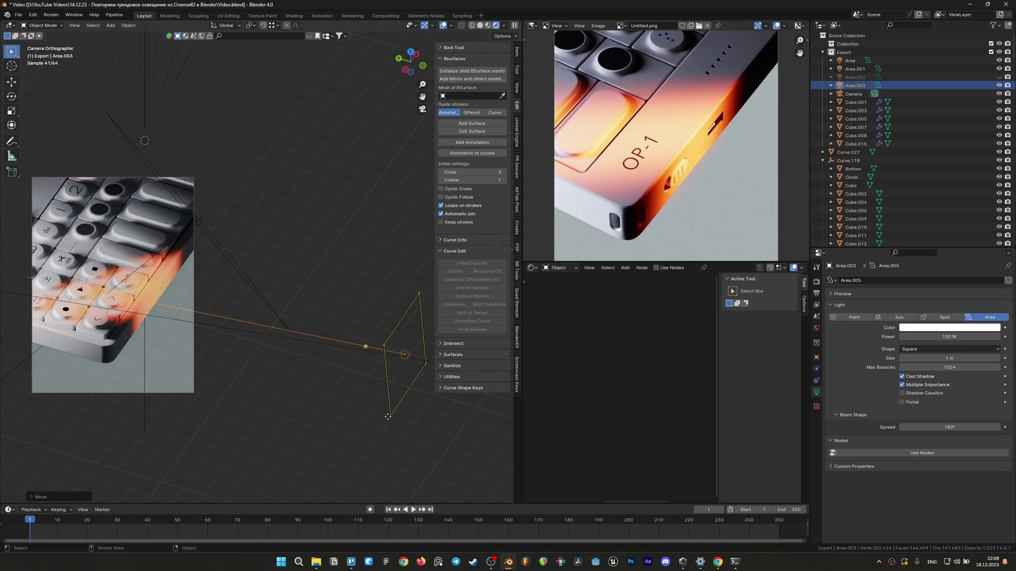
key(s)
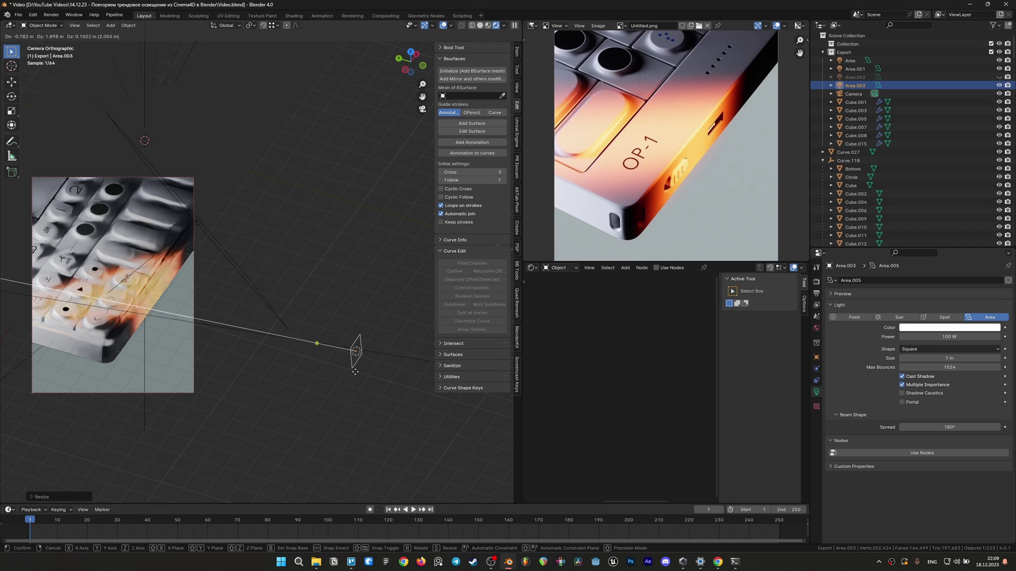
click(371, 370)
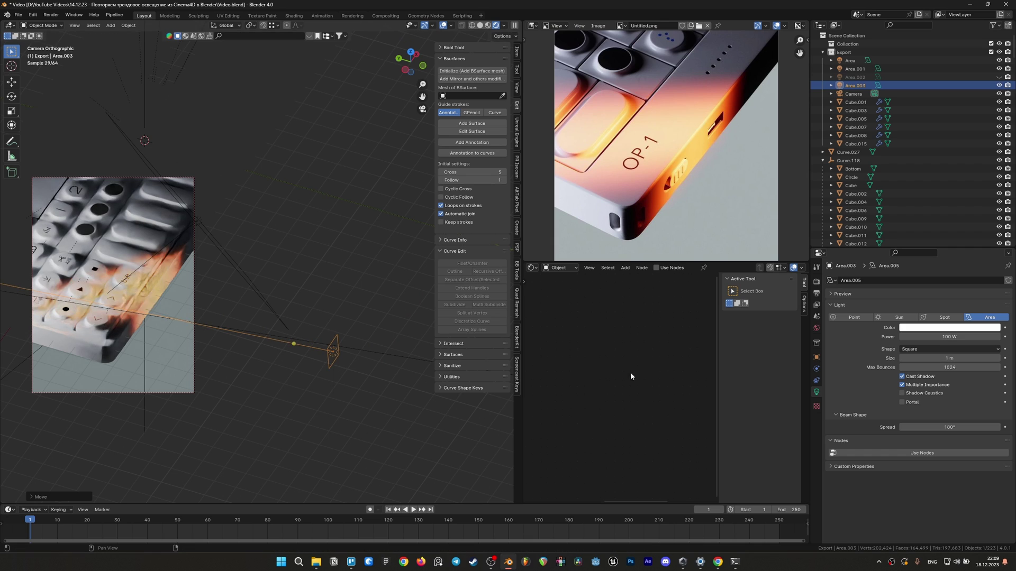
click(922, 337)
text(20)
key(Return)
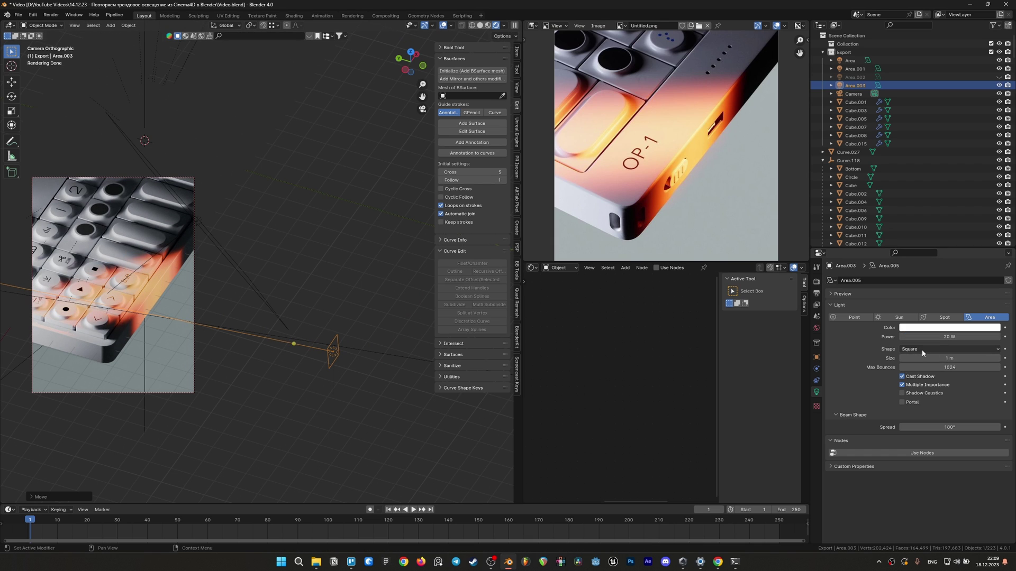
shift+middle_drag(170, 356, 284, 342)
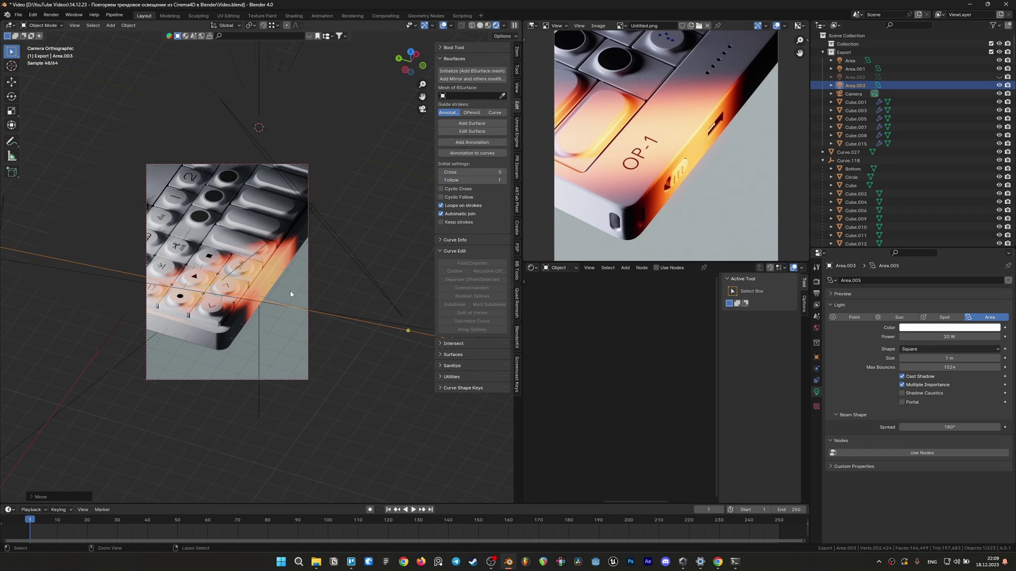
key(ctrl+s)
Preview the keypad with viewport overlays hidden, then restore them.
click(444, 25)
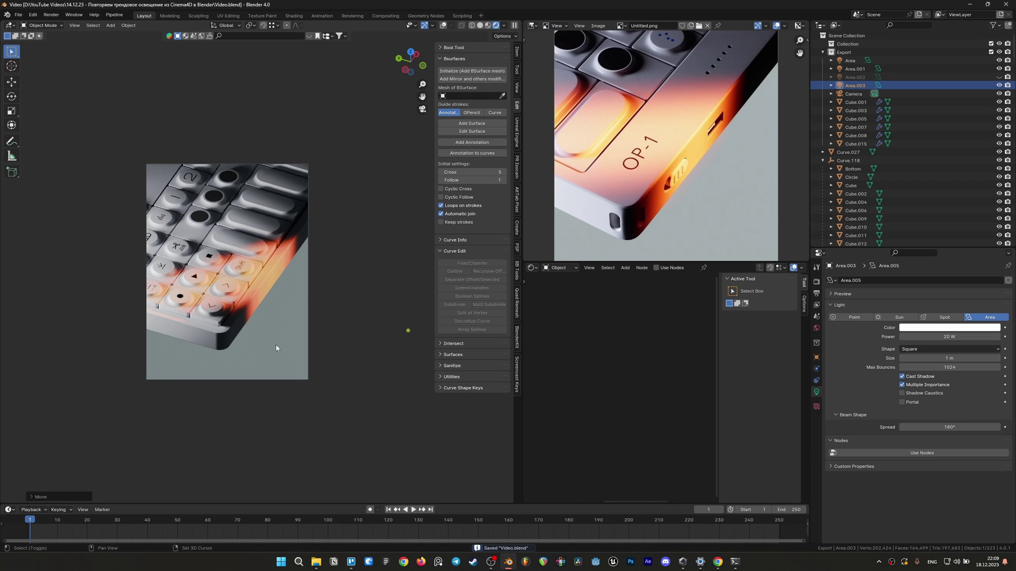
shift+middle_drag(295, 257, 317, 253)
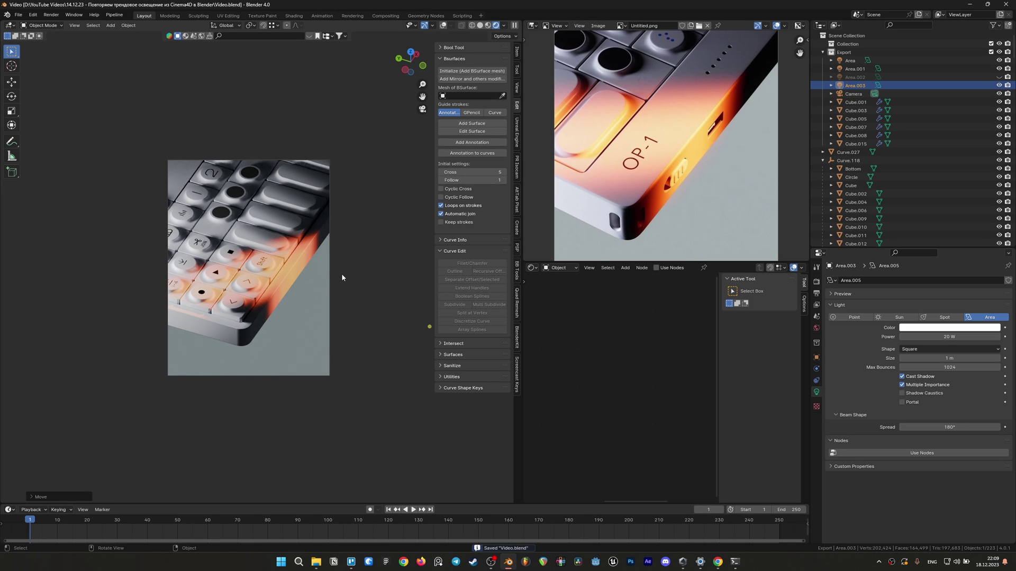
key(shift+alt+z)
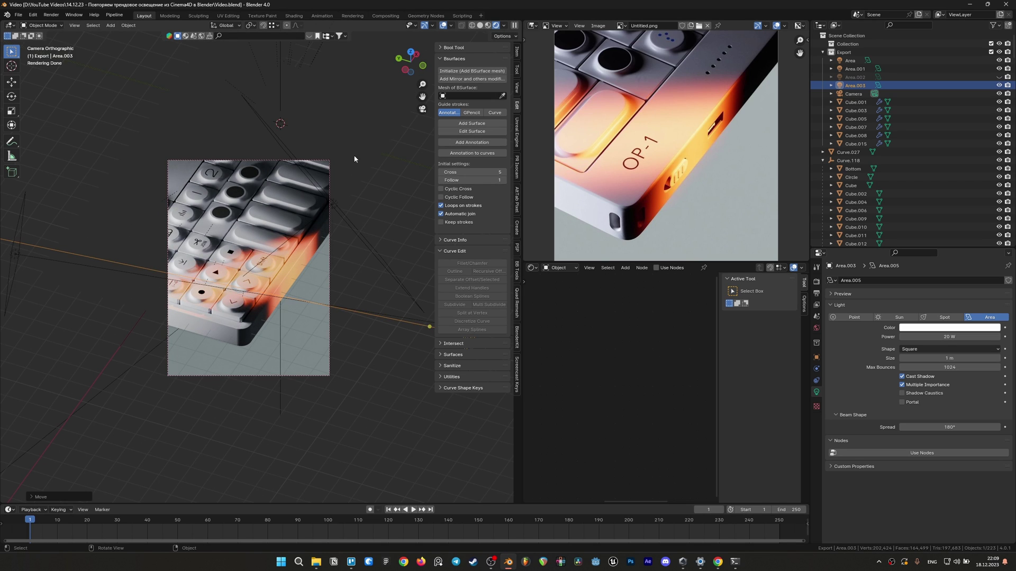
Shift the orange Area.001 light sideways along X, cancelling the X scale.
click(337, 202)
key(g)
key(x)
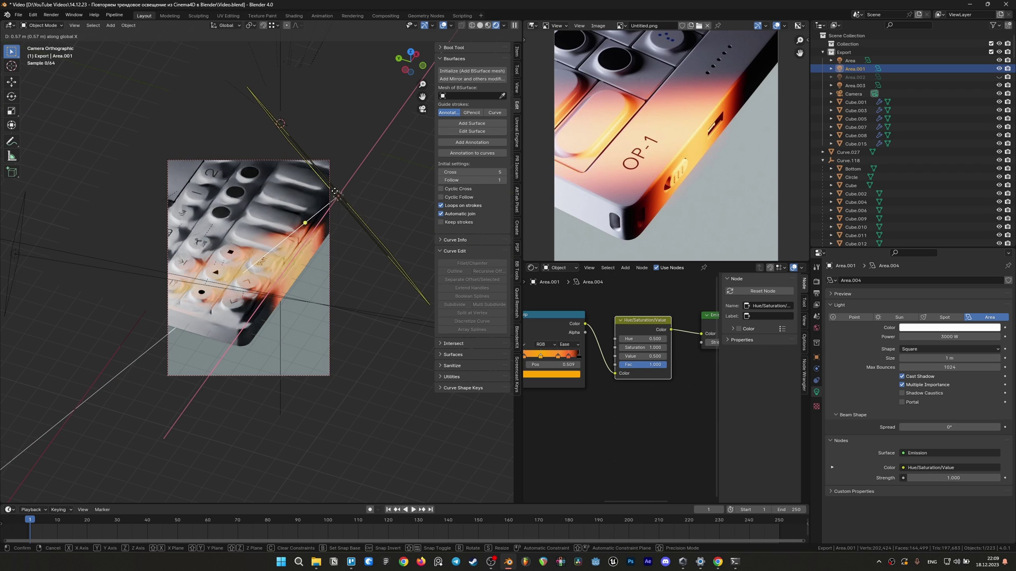
click(332, 196)
key(s)
key(x)
key(x)
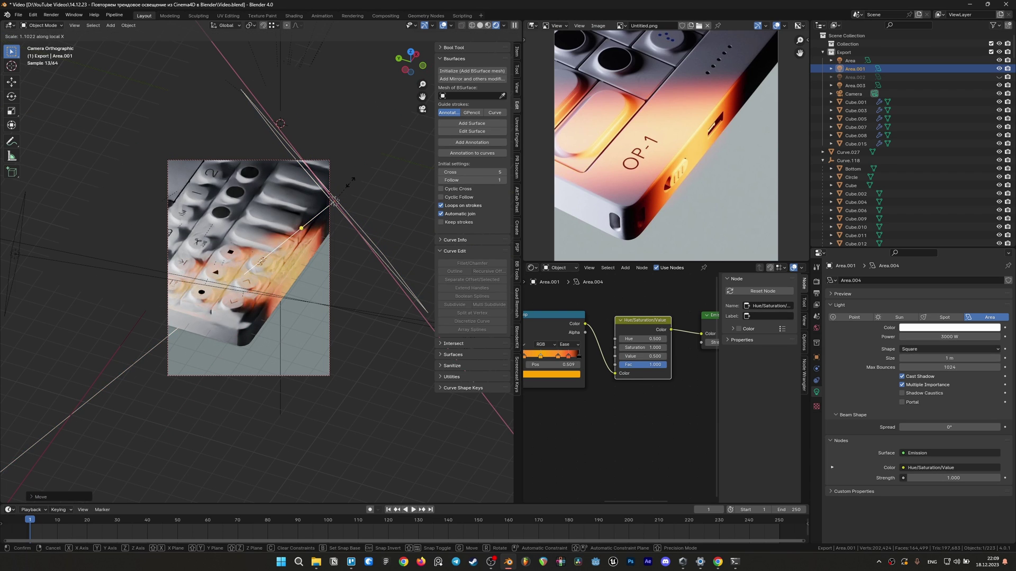
key(Escape)
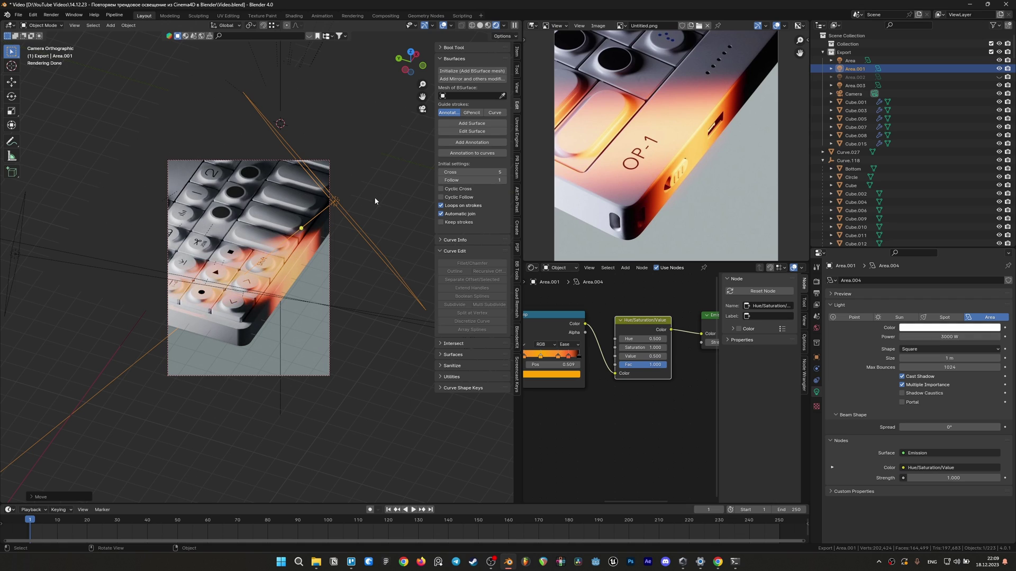
Save, then review Output and Render settings: Cycles GPU, 1200×1600 at 200%, 564 samples.
key(ctrl+s)
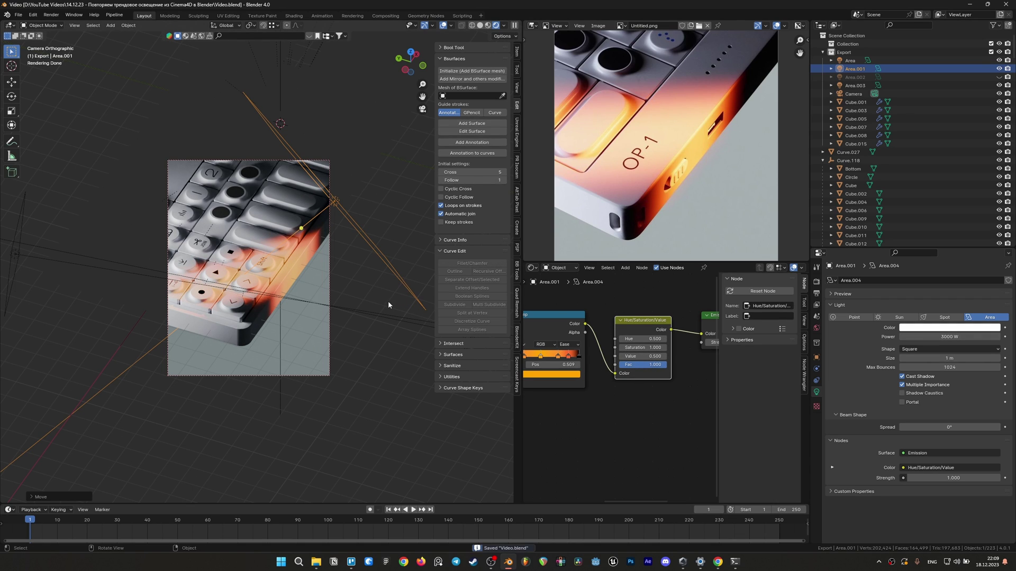
click(816, 283)
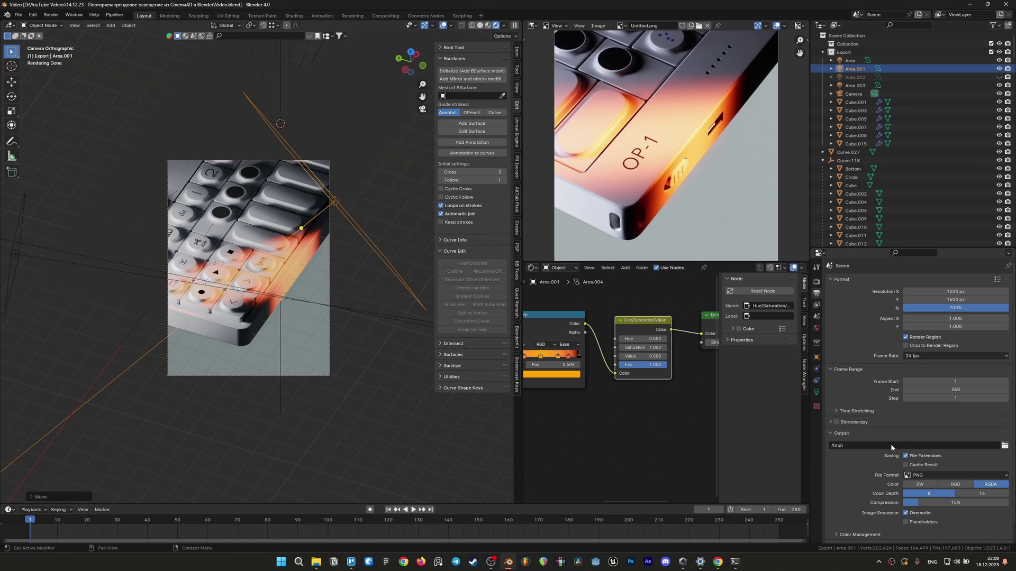
scroll(897, 410, down, 1)
scroll(878, 387, up, 1)
click(816, 281)
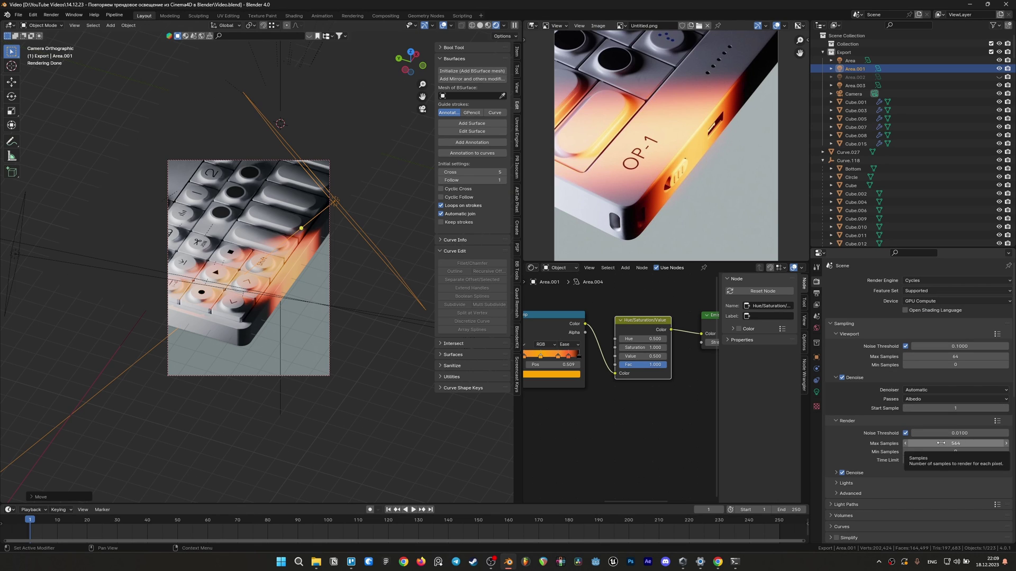
scroll(900, 402, down, 4)
scroll(884, 413, down, 2)
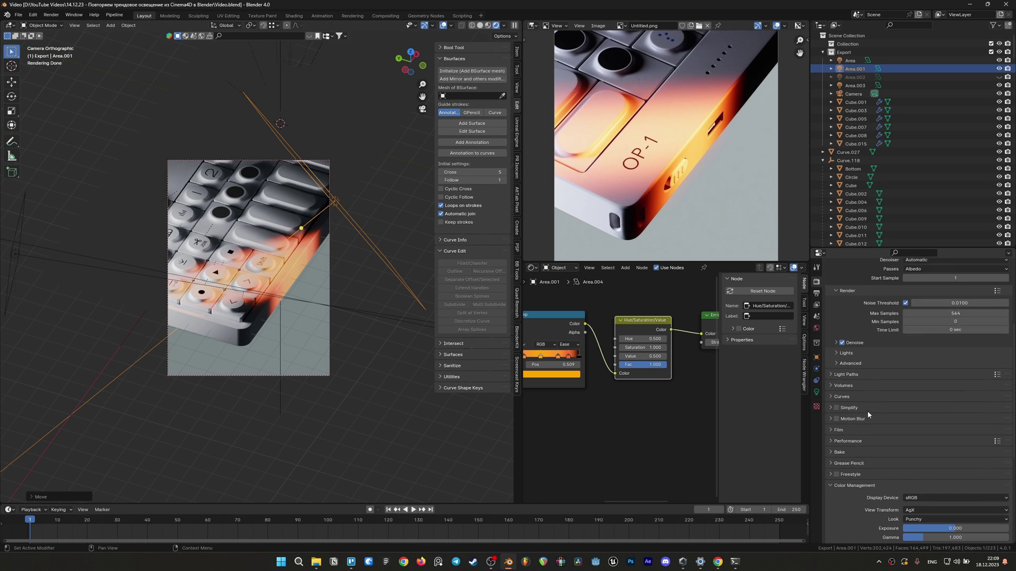
scroll(884, 413, down, 2)
Hide overlays, frame the keypad preview, and box-select several keypad parts.
key(shift+alt+z)
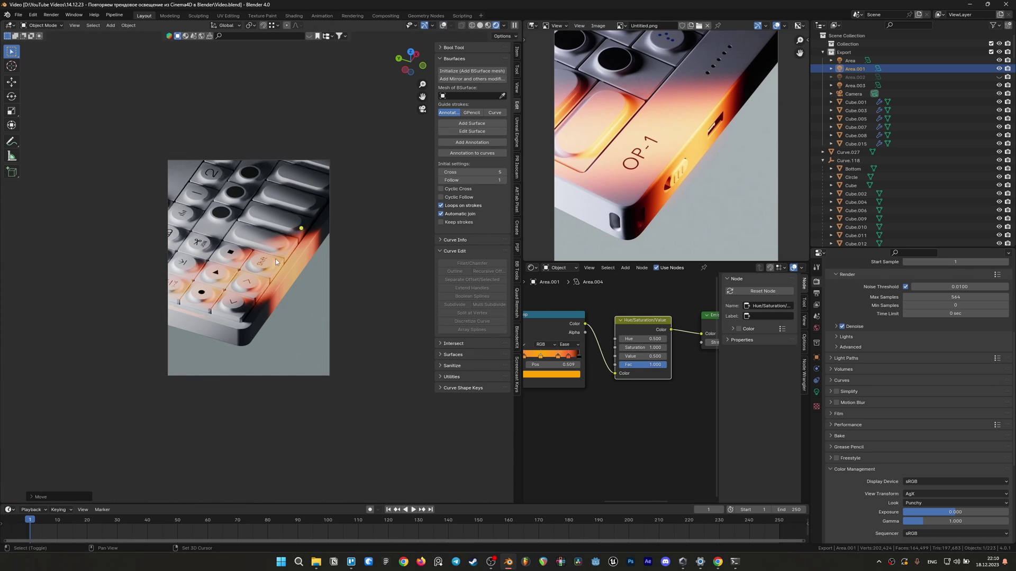
shift+middle_drag(249, 252, 339, 289)
scroll(273, 304, up, 1)
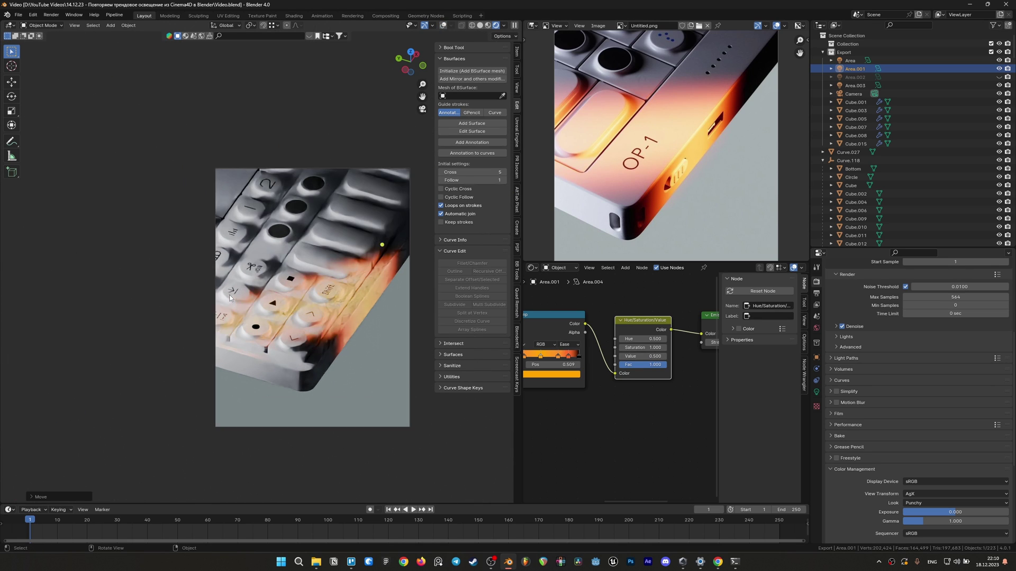
scroll(281, 320, up, 1)
scroll(330, 291, down, 1)
drag(159, 336, 191, 117)
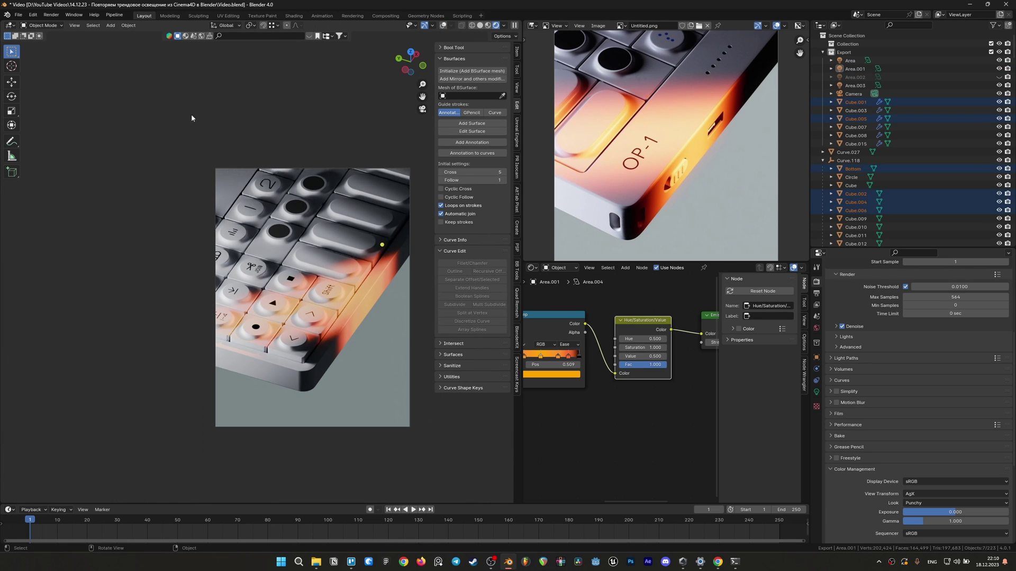
Tint the main area light a slightly cool white.
click(443, 25)
click(21, 303)
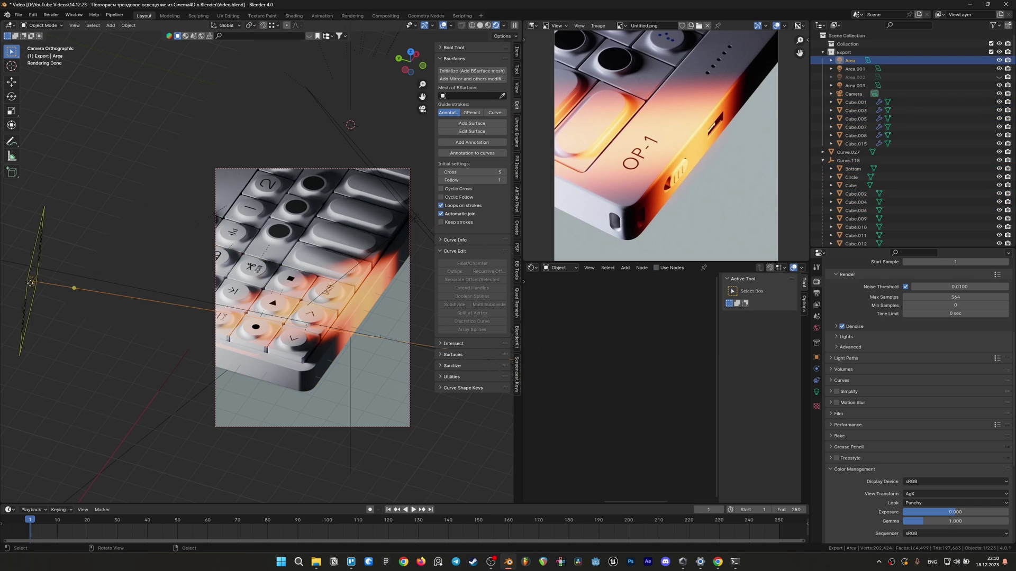
shift+middle_drag(21, 304, 124, 316)
click(816, 392)
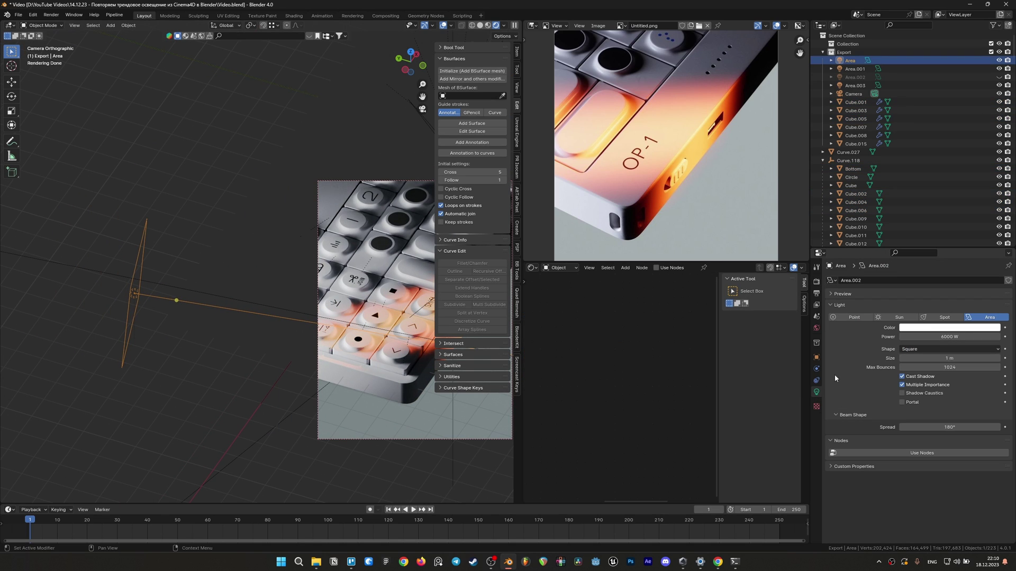
click(941, 328)
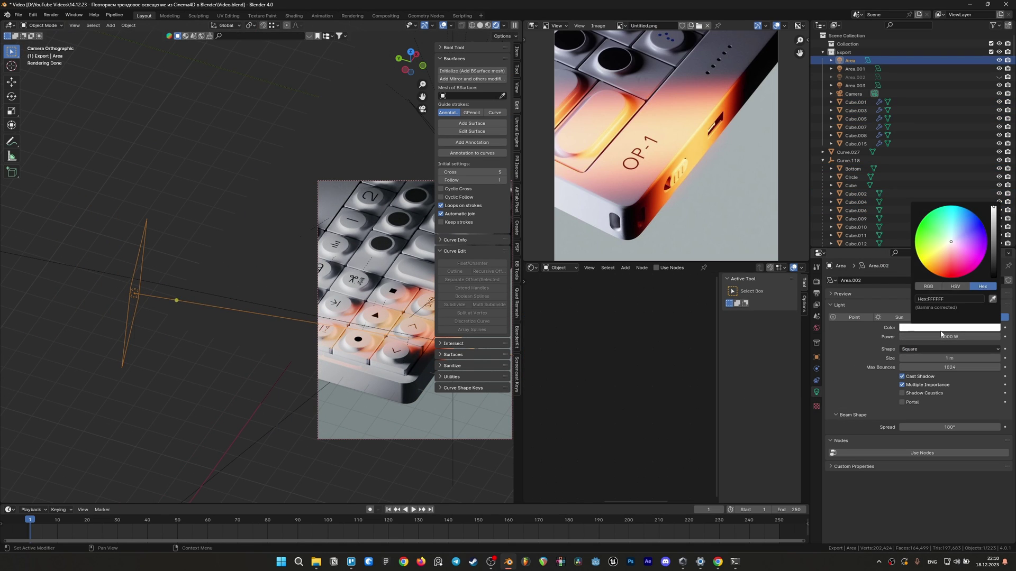
click(952, 241)
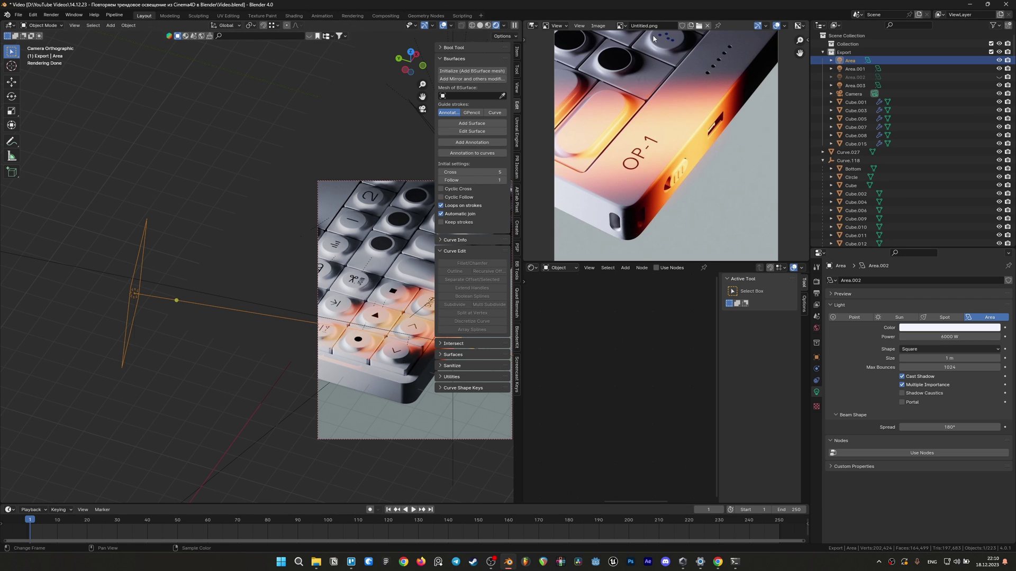
Set Cube.002's White material roughness to 0.400.
click(368, 374)
click(671, 352)
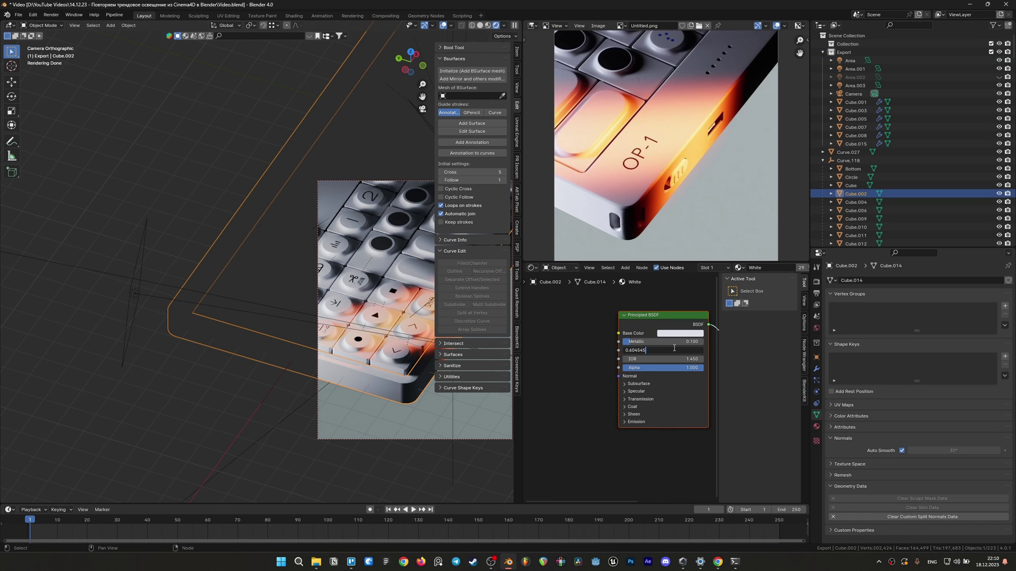
key(BackSpace)
text(4)
key(Return)
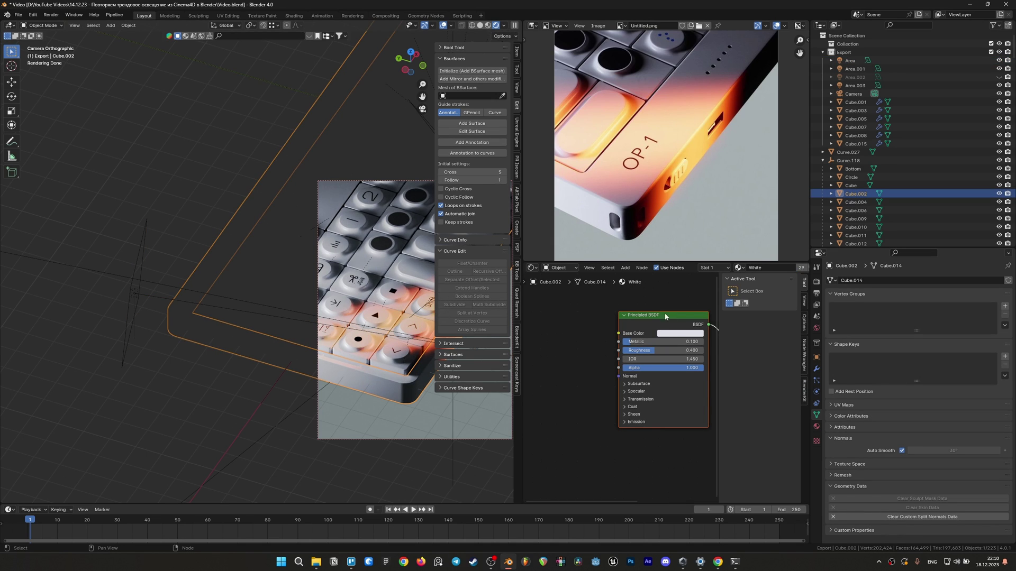
Hide overlays, switch the viewport to Solid shading, and save Video.blend.
shift+middle_drag(387, 291, 328, 282)
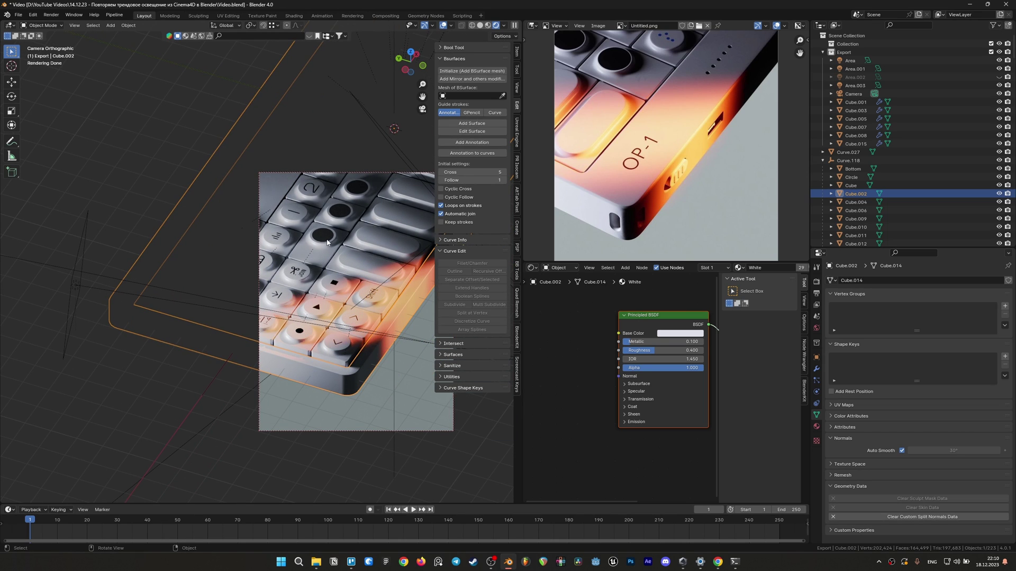
click(443, 25)
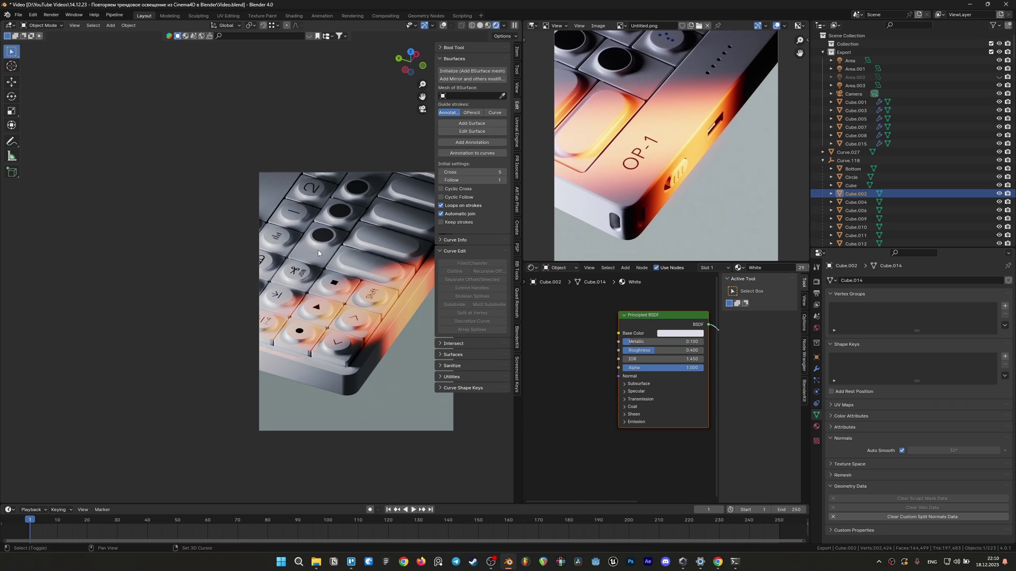
shift+middle_drag(318, 249, 250, 237)
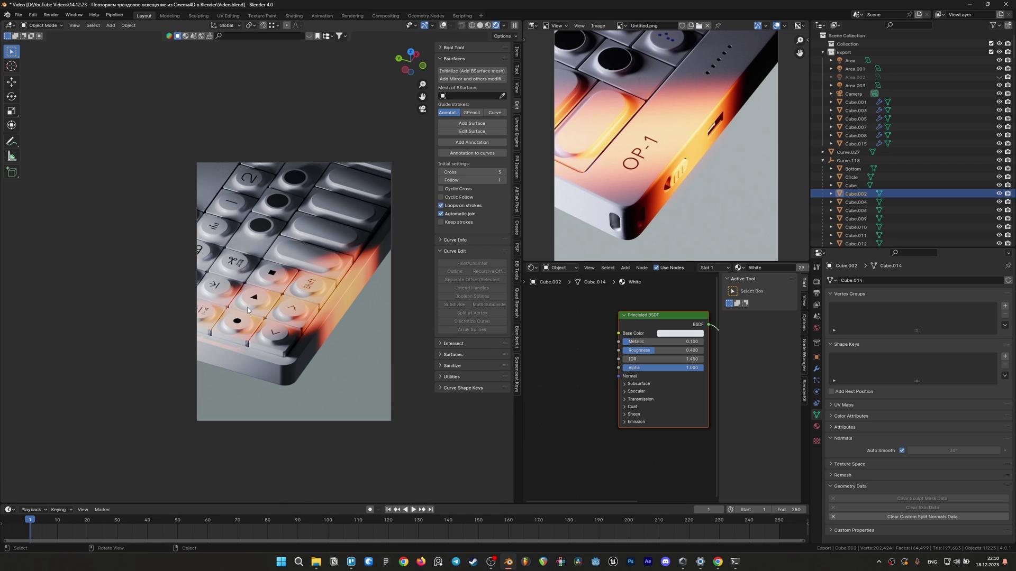
key(z)
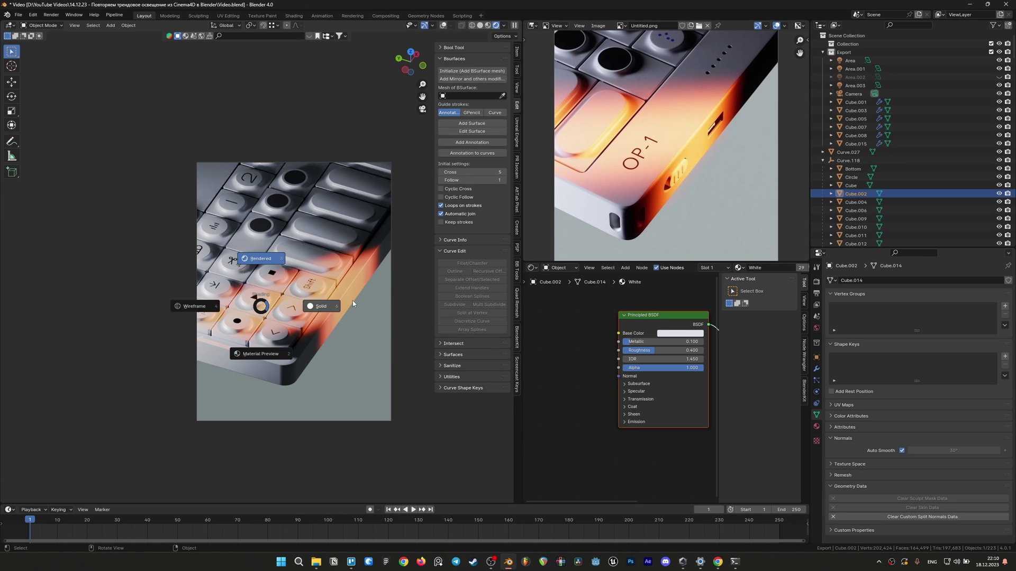
click(352, 301)
key(ctrl+s)
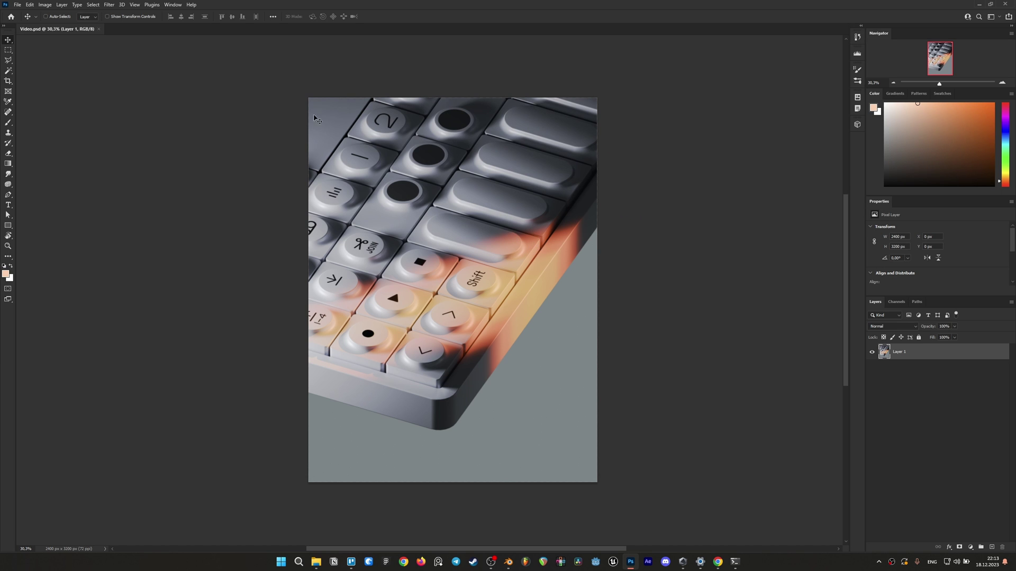
Zoom around Video.png, then duplicate Layer 1 into Layer 1 copy with Ctrl+J.
alt+scroll(535, 185, down, 1)
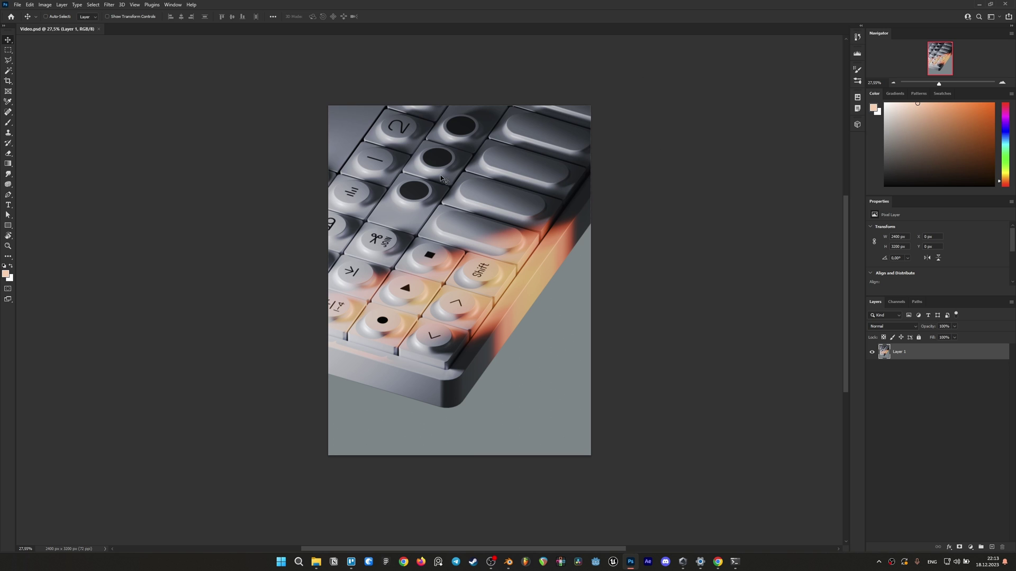
alt+scroll(433, 296, up, 2)
alt+scroll(434, 297, up, 2)
alt+scroll(434, 297, up, 3)
alt+scroll(436, 369, down, 7)
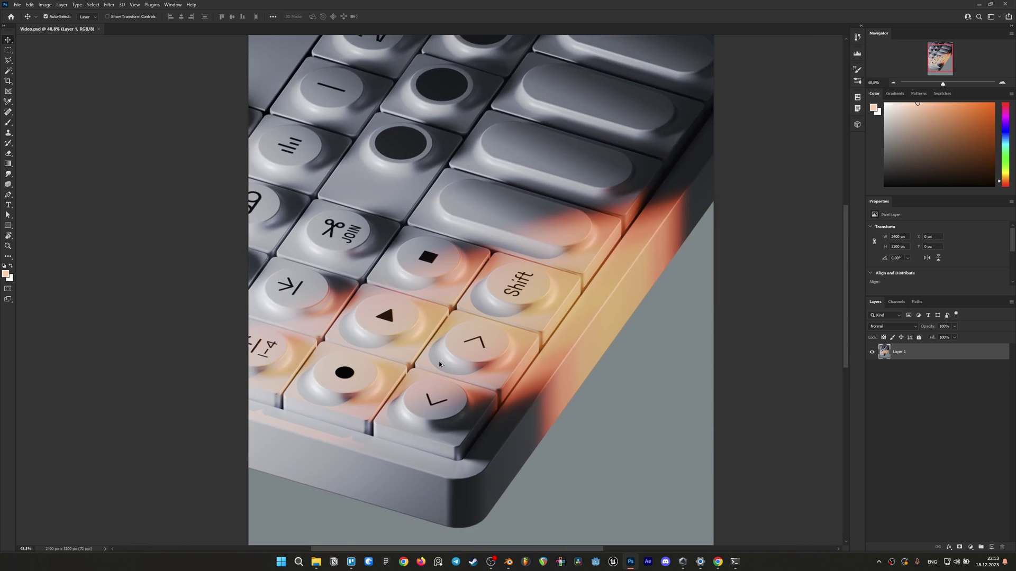
alt+scroll(491, 312, up, 3)
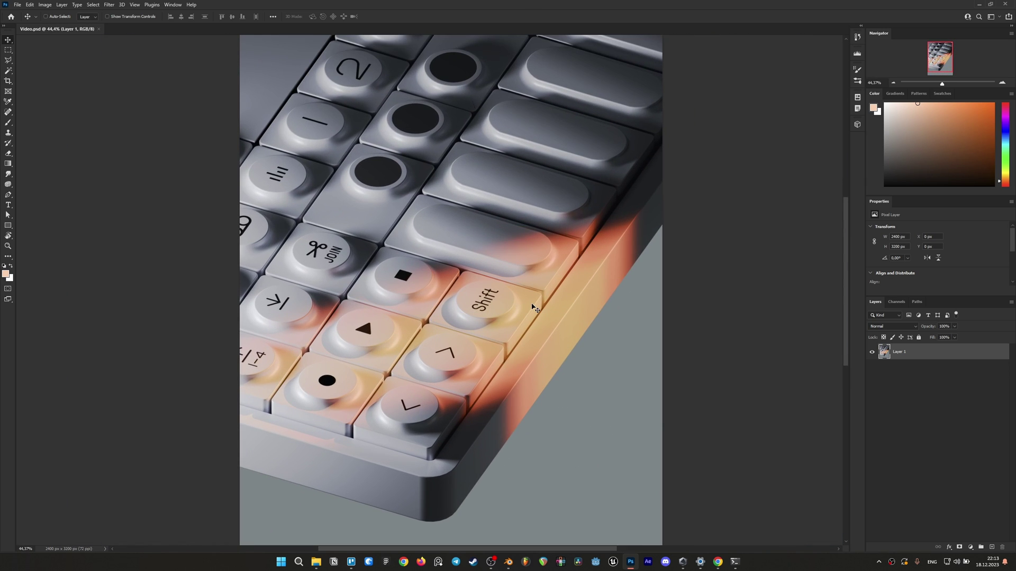
key(ctrl+j)
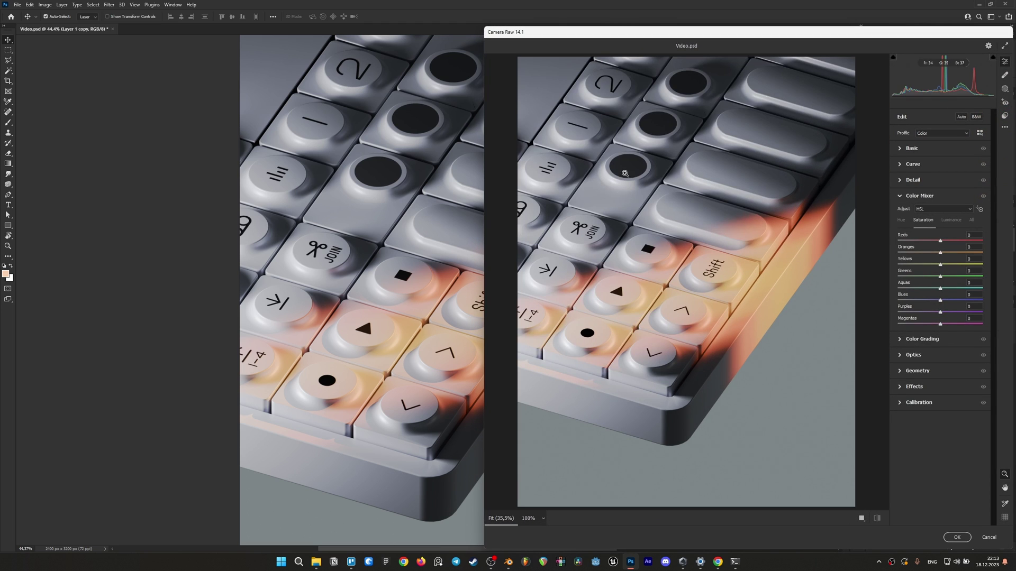
In Camera Raw's Basic panel, set exposure to +0.03, boost saturation and darken the shadows.
click(902, 149)
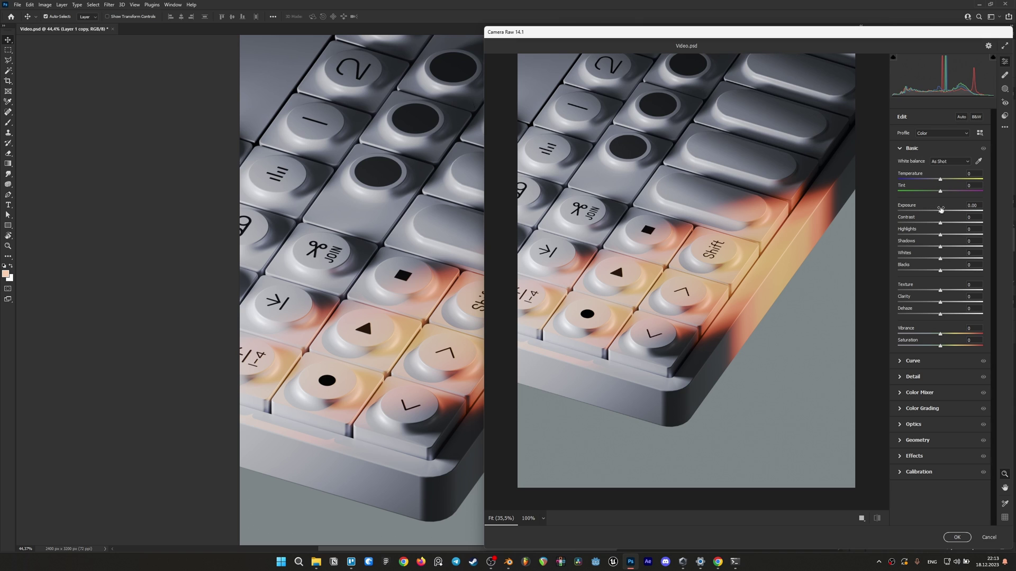
drag(941, 209, 941, 216)
click(980, 205)
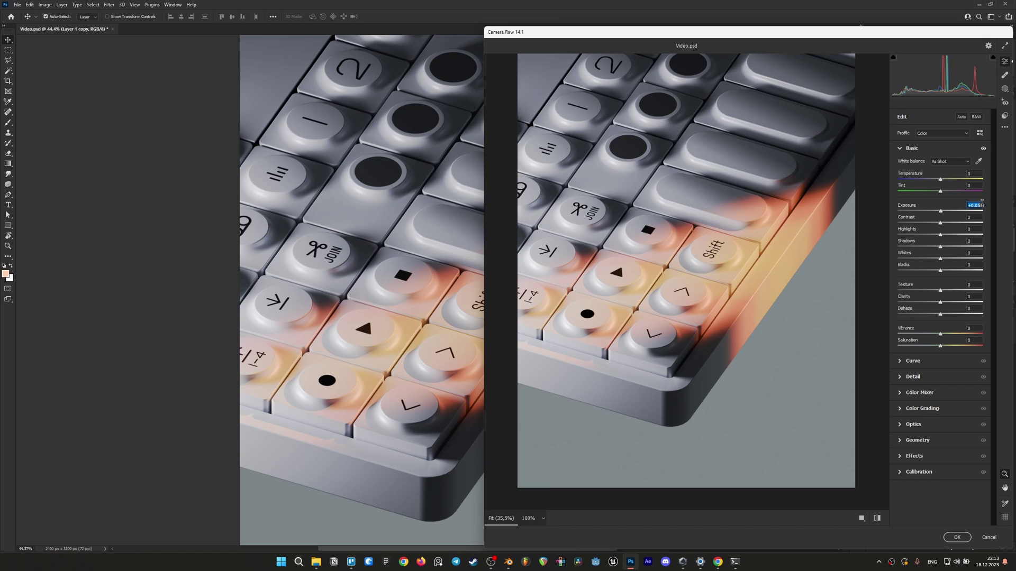
text(+0.03)
drag(940, 346, 947, 348)
mouse_move(939, 247)
mouse_down()
mouse_move(934, 255)
mouse_move(947, 224)
mouse_up()
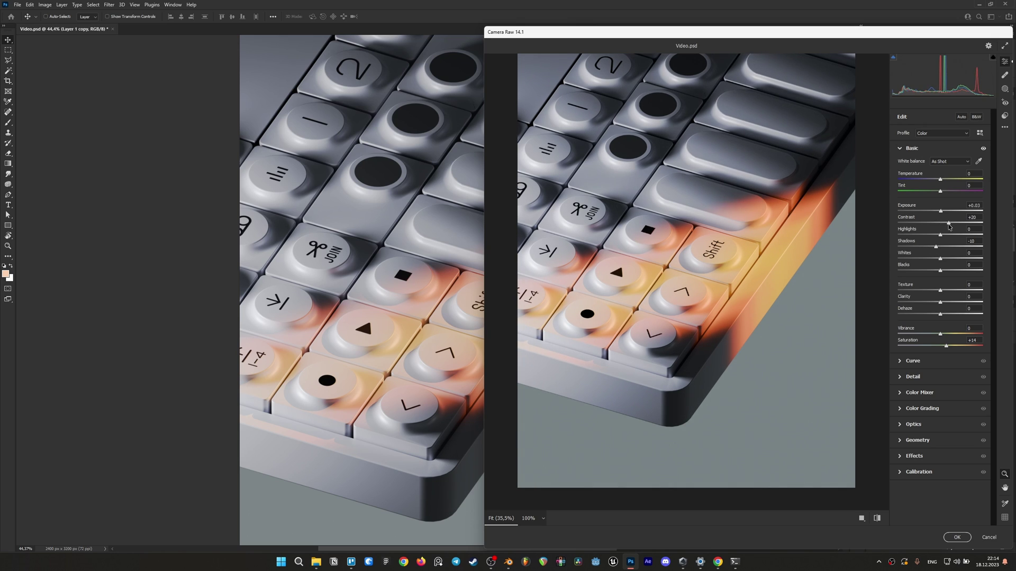
Add sharpening, light film grain and slightly lower tone-curve darks, then apply the filter.
click(903, 378)
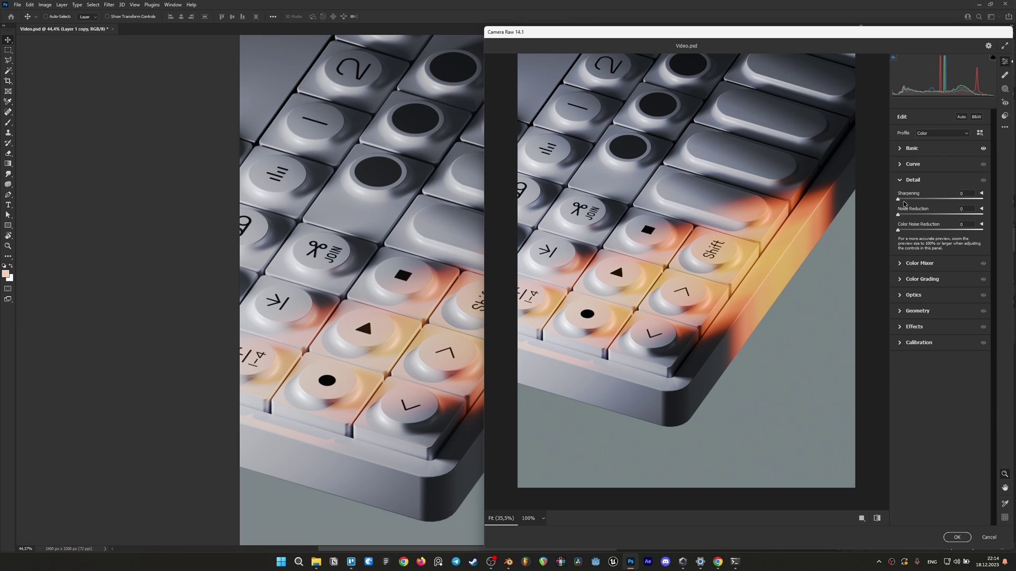
drag(899, 201, 909, 203)
click(900, 327)
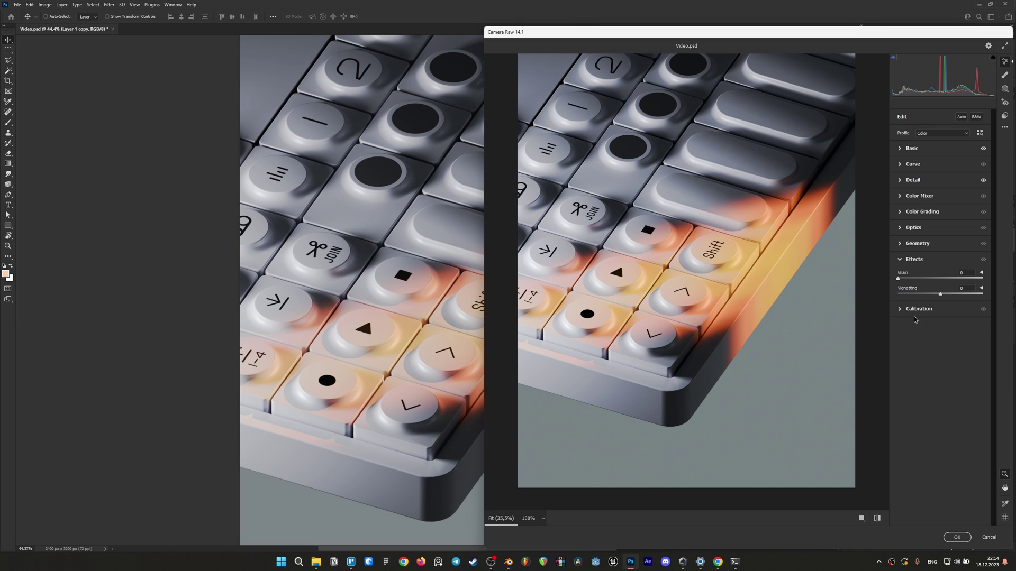
drag(898, 279, 936, 283)
drag(936, 282, 930, 281)
click(898, 167)
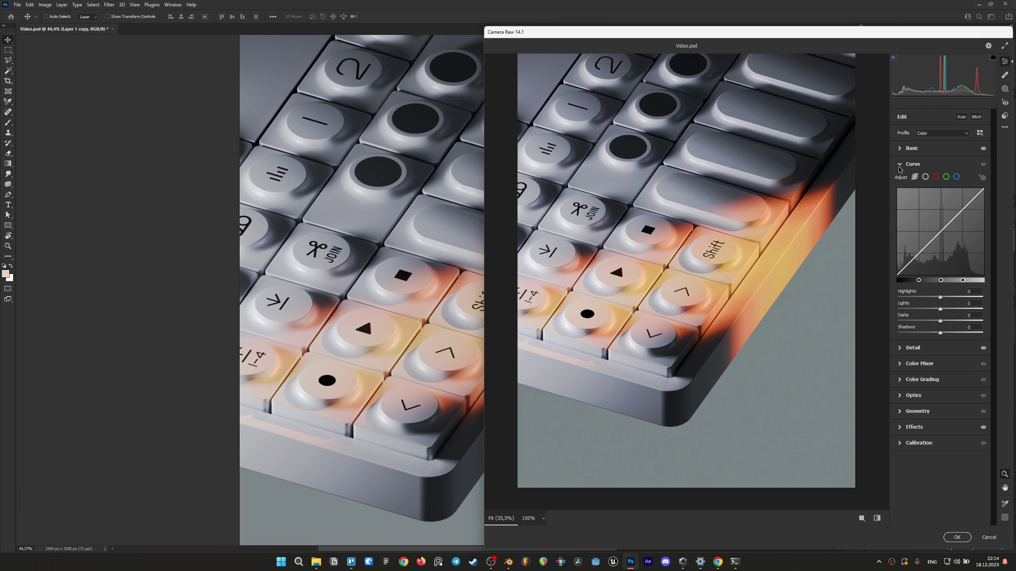
drag(926, 245, 926, 249)
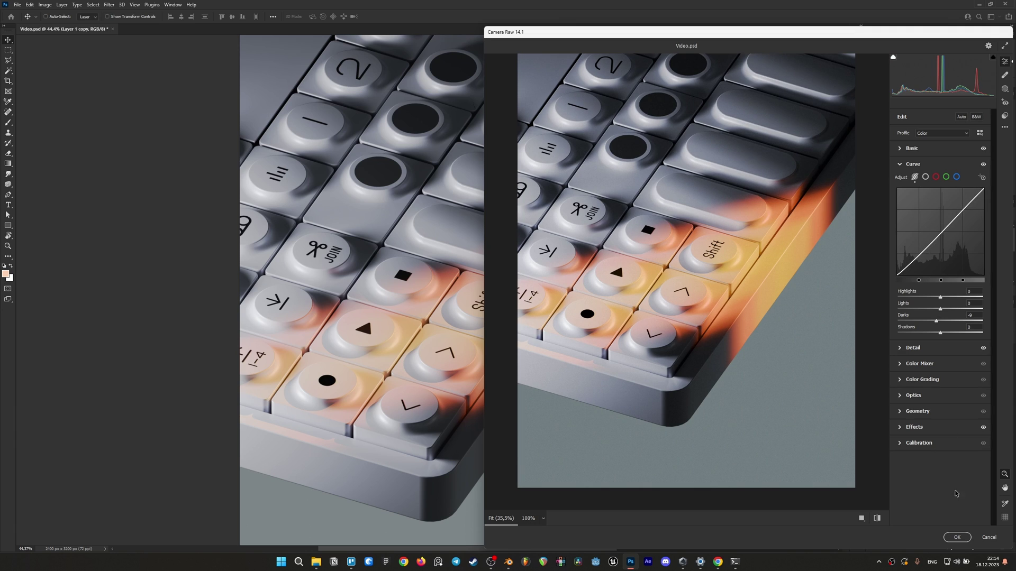
click(957, 537)
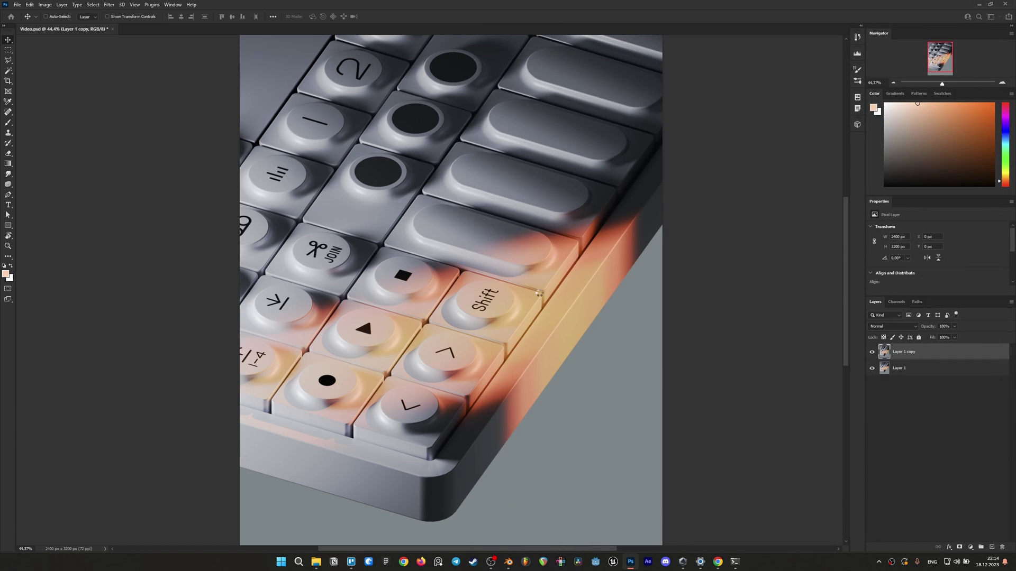
Zoom in and out to inspect the graded keypad render, then reopen the Camera Raw filter.
alt+scroll(525, 277, down, 3)
alt+scroll(525, 278, up, 1)
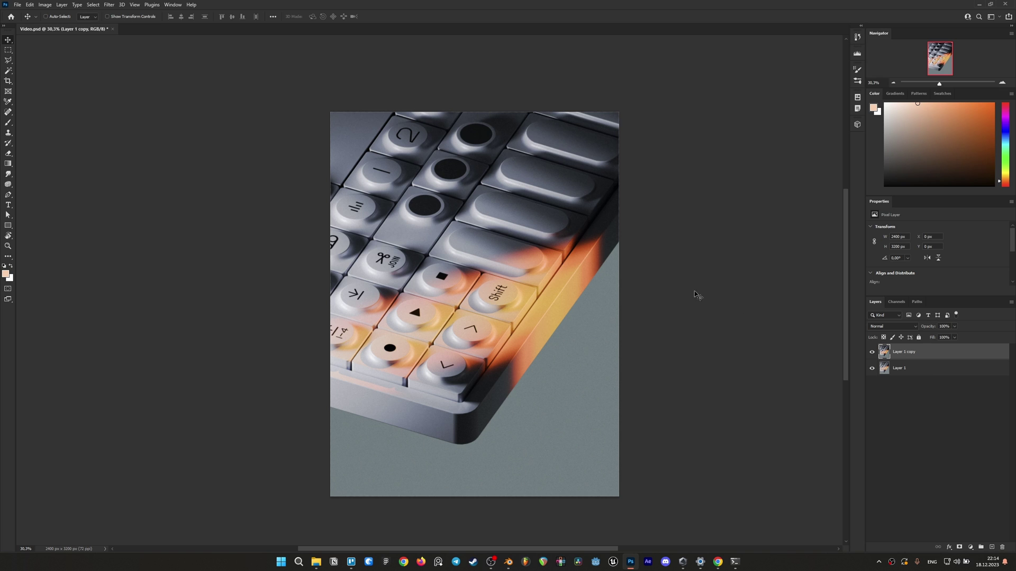
alt+scroll(527, 296, up, 2)
alt+scroll(527, 296, up, 2)
alt+scroll(525, 305, up, 2)
alt+scroll(525, 305, down, 2)
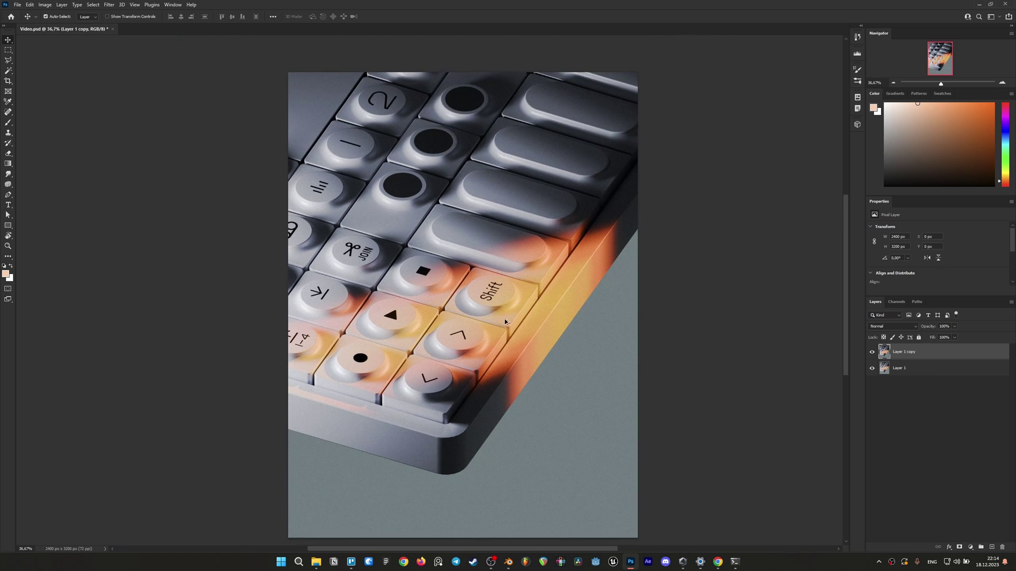
alt+scroll(500, 324, down, 2)
alt+scroll(499, 327, up, 1)
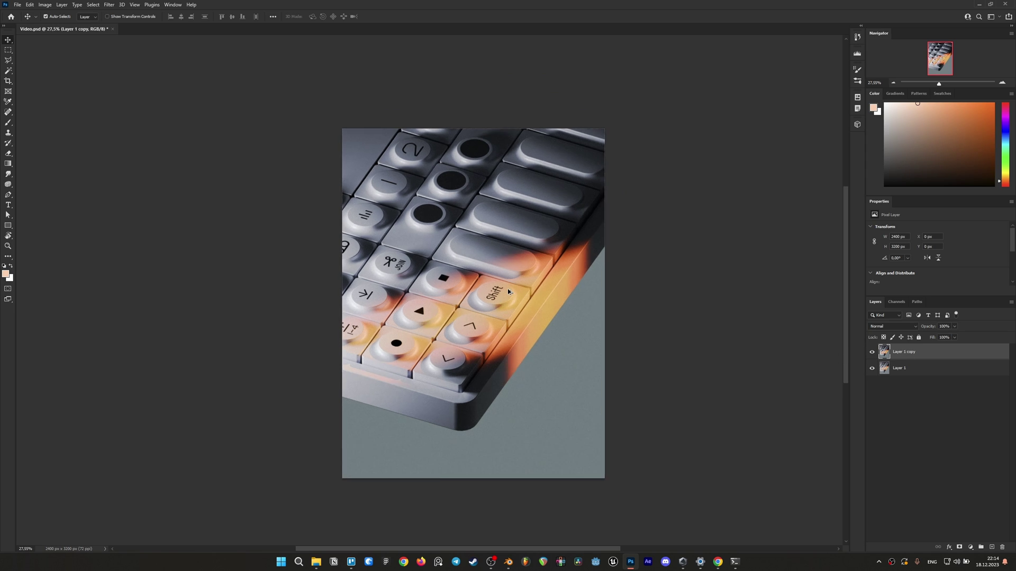
alt+scroll(507, 287, down, 1)
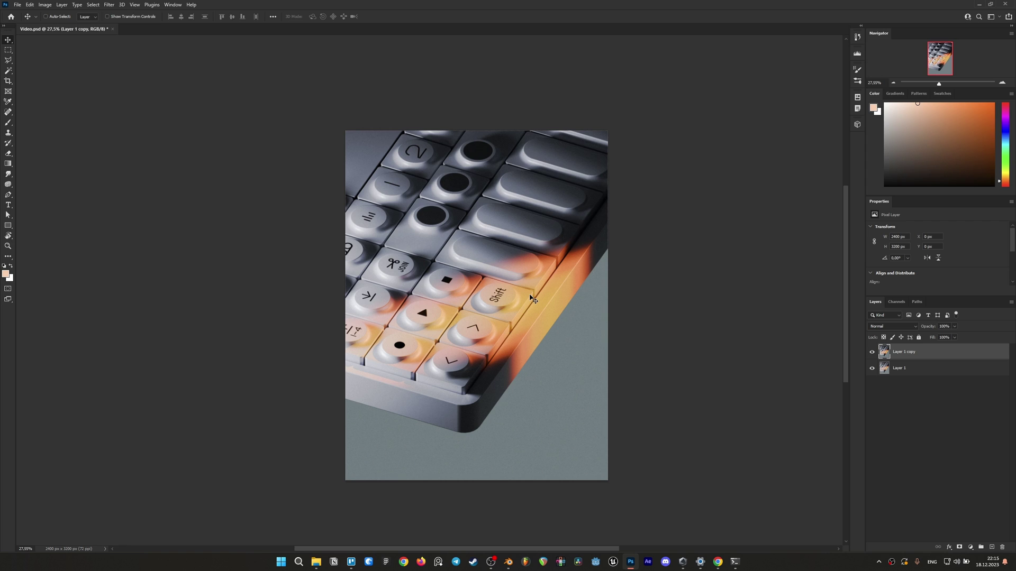
key(ctrl)
key(shift+ctrl+a)
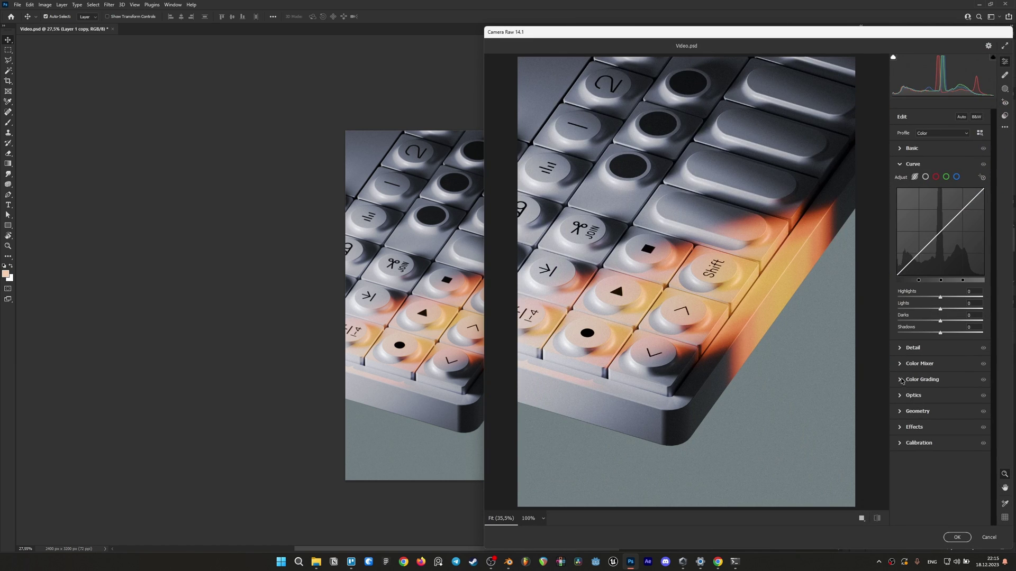
In the Color Mixer, set red saturation +30, orange +18 and red hue −14, then apply.
click(901, 380)
click(900, 196)
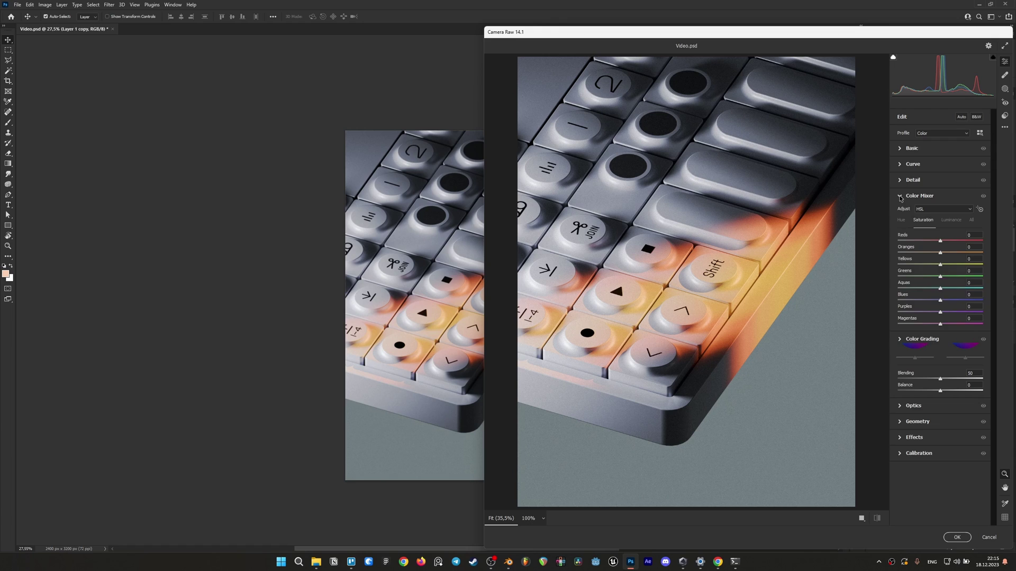
mouse_move(941, 241)
mouse_down()
mouse_move(966, 241)
mouse_move(947, 253)
mouse_up()
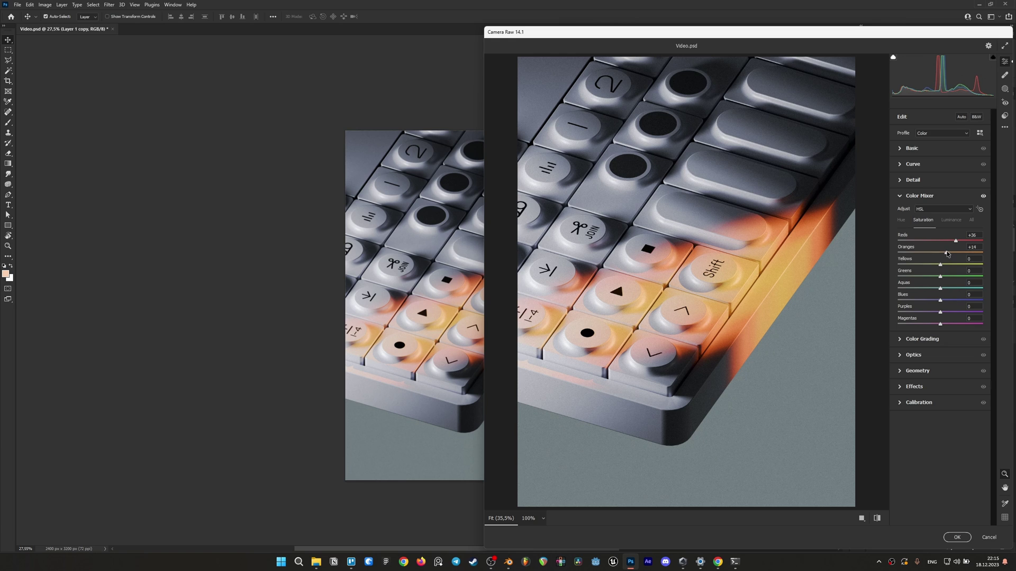
click(901, 220)
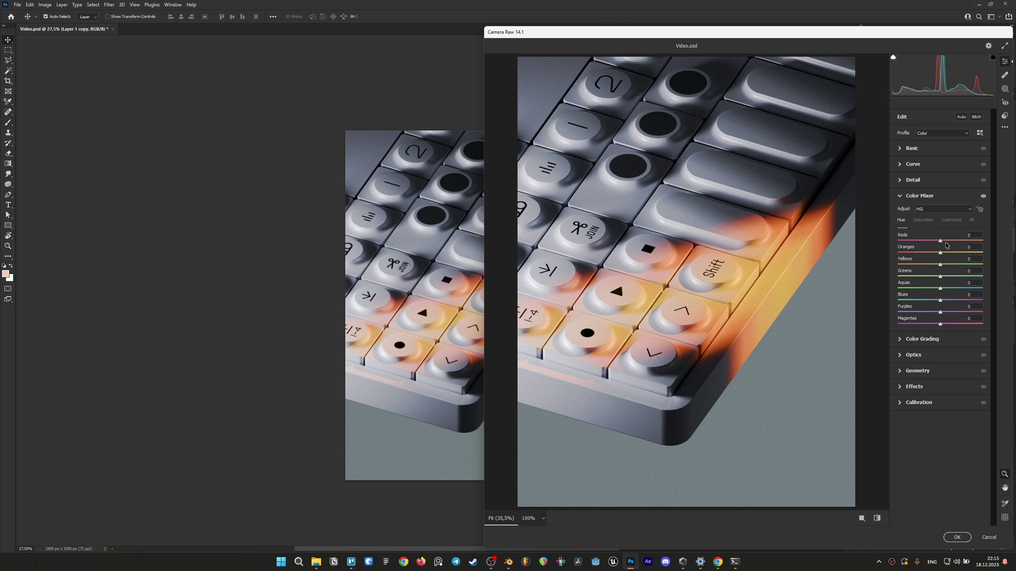
drag(940, 243, 936, 243)
click(955, 537)
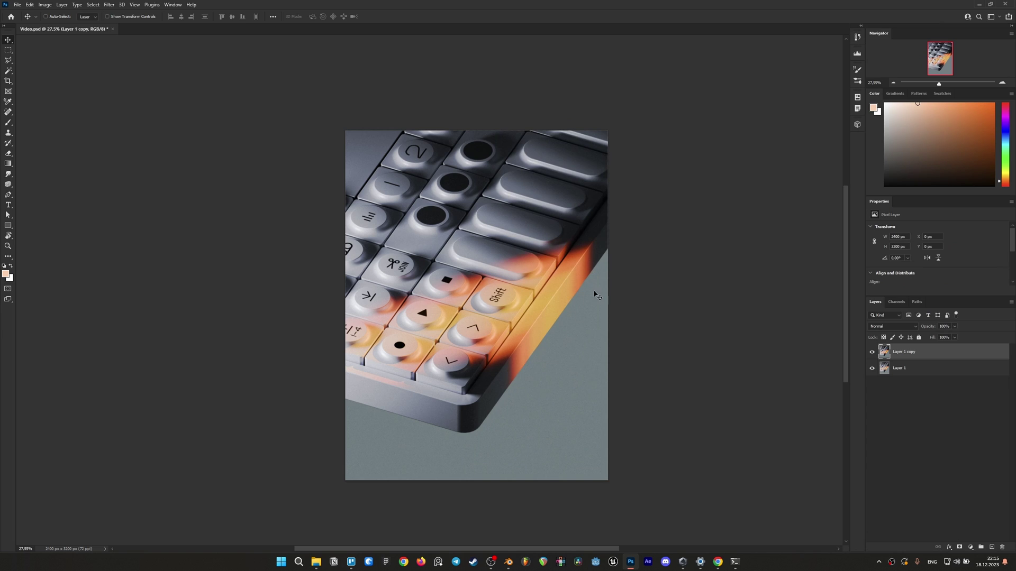
alt+scroll(587, 293, down, 1)
alt+scroll(572, 291, up, 2)
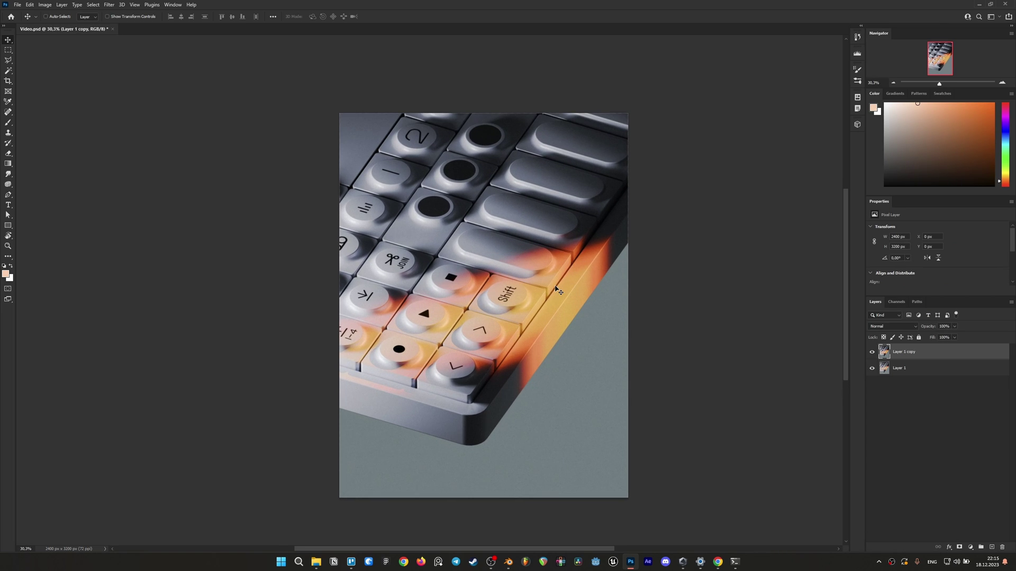